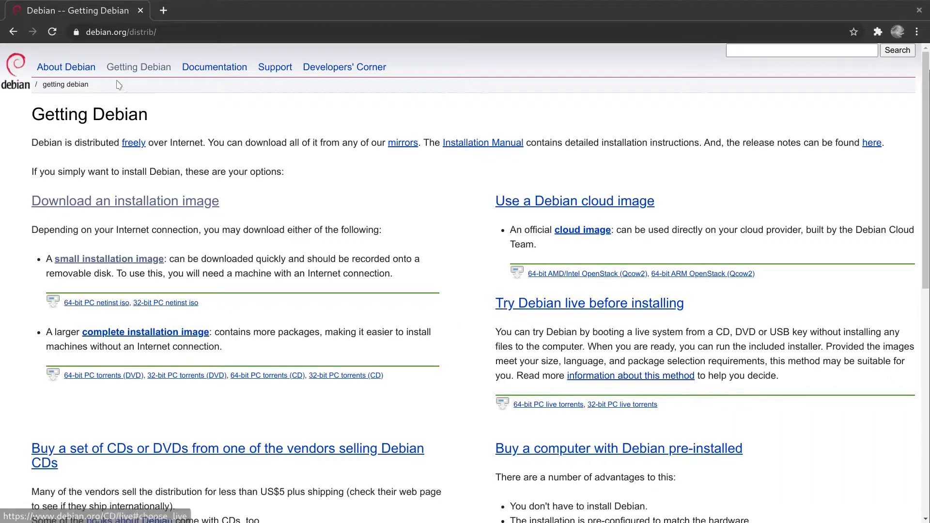
Follow the 'Download an installation image' link to reach Debian's netinst page.
{"action": "left_click_drag", "start_coordinate": [87, 32], "coordinate": [169, 33]}
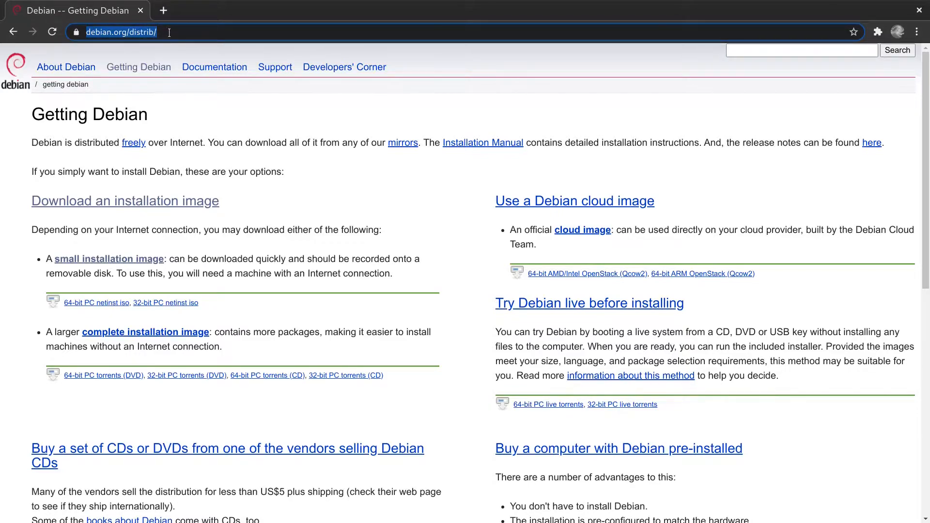
{"action": "left_click", "coordinate": [332, 204]}
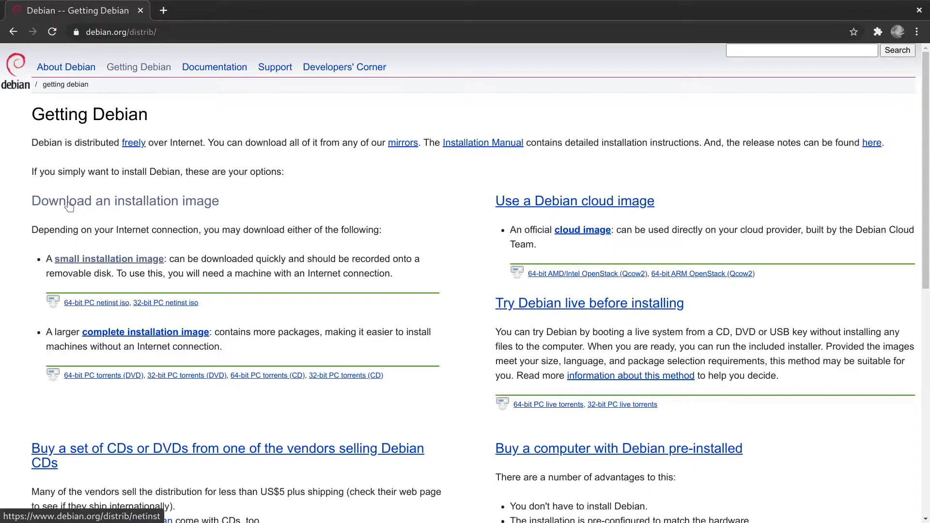
{"action": "left_click", "coordinate": [159, 204]}
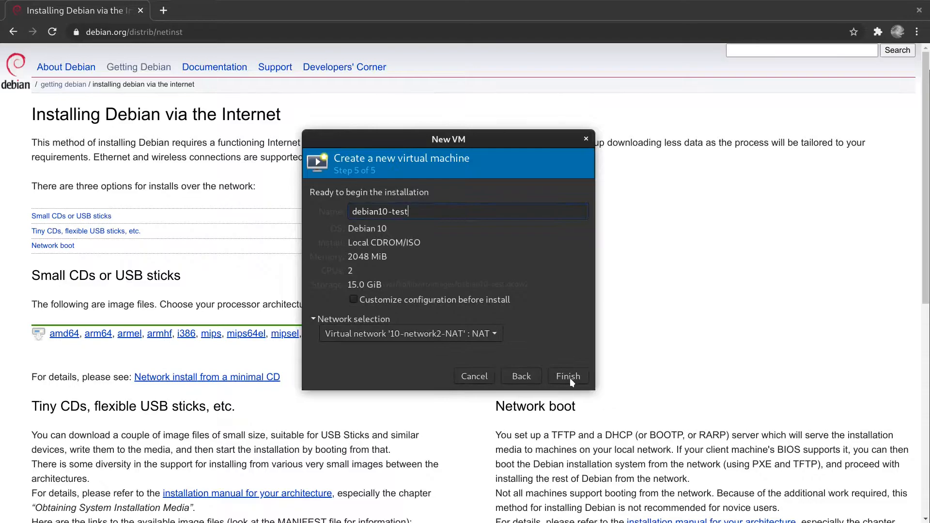
Finish creating the debian10-test VM and show its console maximized and fullscreen.
{"action": "left_click", "coordinate": [567, 377]}
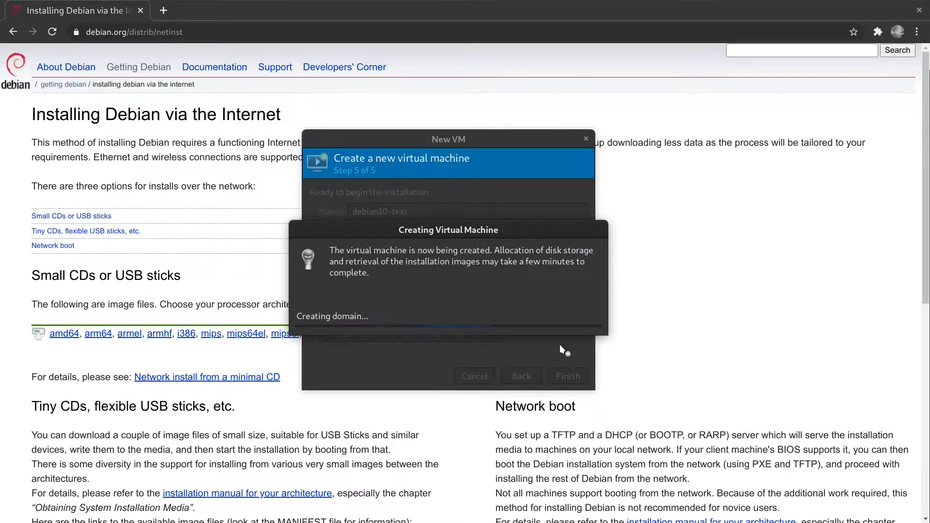
{"action": "left_click_drag", "start_coordinate": [217, 31], "coordinate": [448, 101]}
{"action": "double_click", "coordinate": [449, 100]}
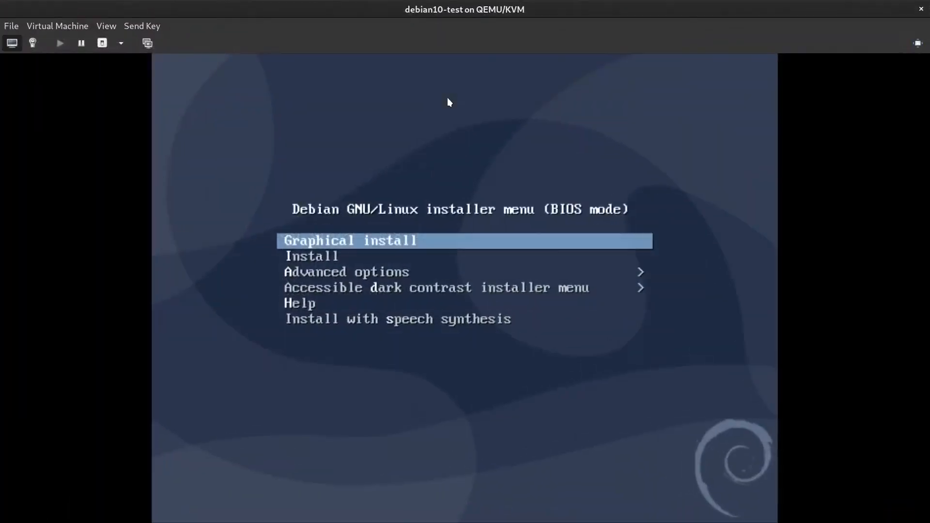
{"action": "left_click", "coordinate": [110, 28]}
{"action": "left_click", "coordinate": [119, 90]}
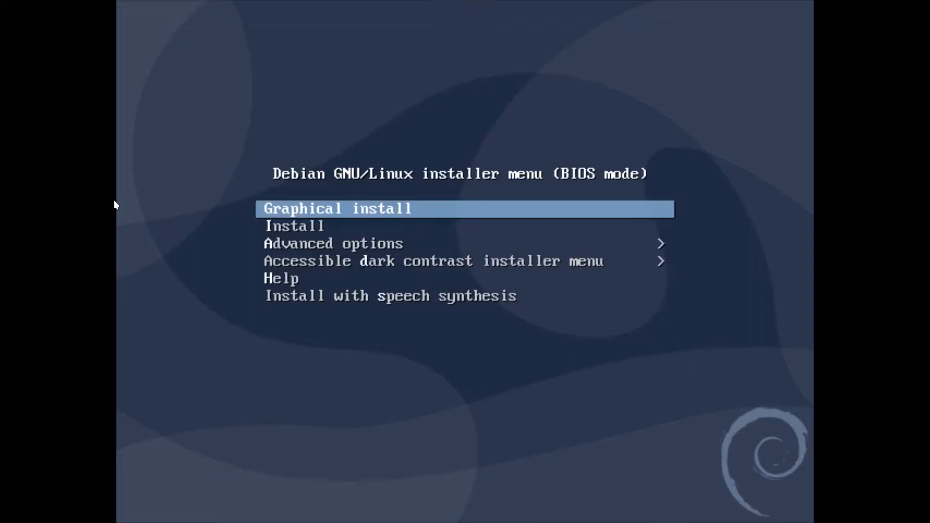
Start 'Graphical install' from the Debian installer boot menu.
{"action": "key", "text": "Down"}
{"action": "key", "text": "Up"}
{"action": "key", "text": "Down"}
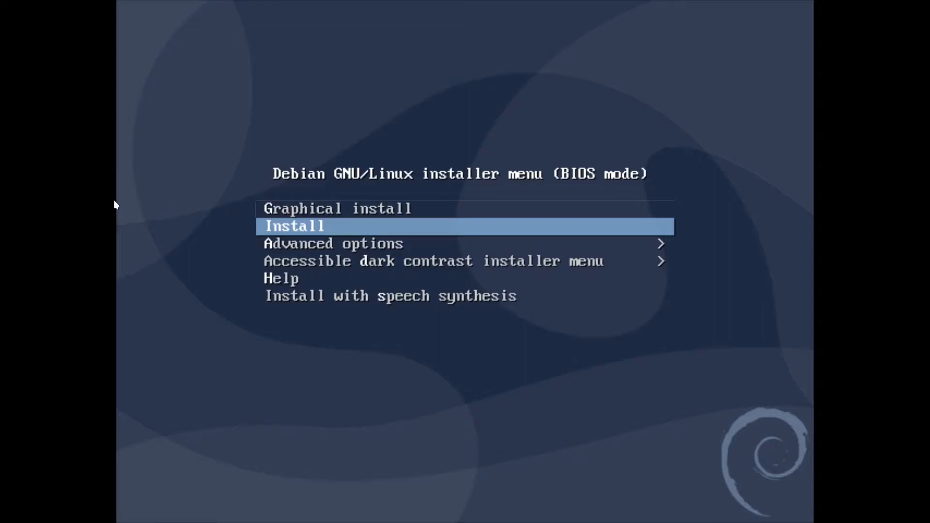
{"action": "key", "text": "Down"}
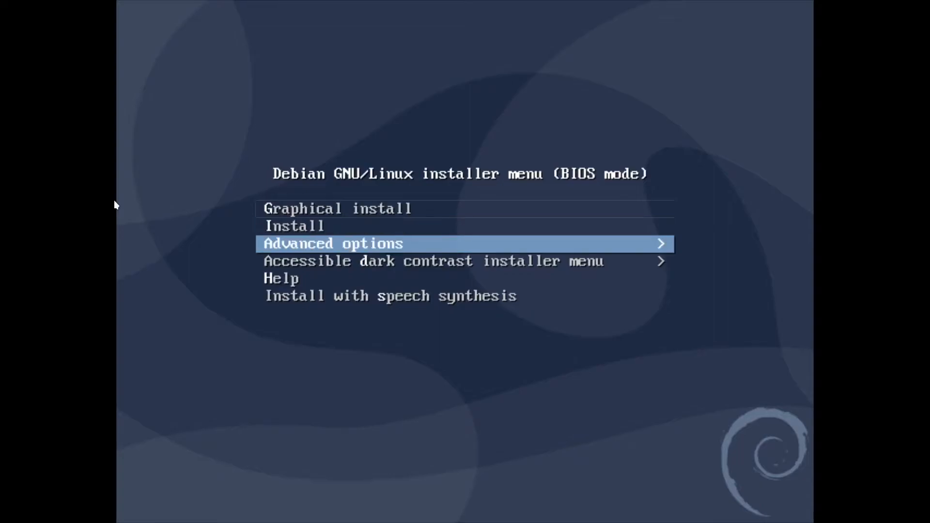
{"action": "key", "text": "Up"}
{"action": "key", "text": "Up"}
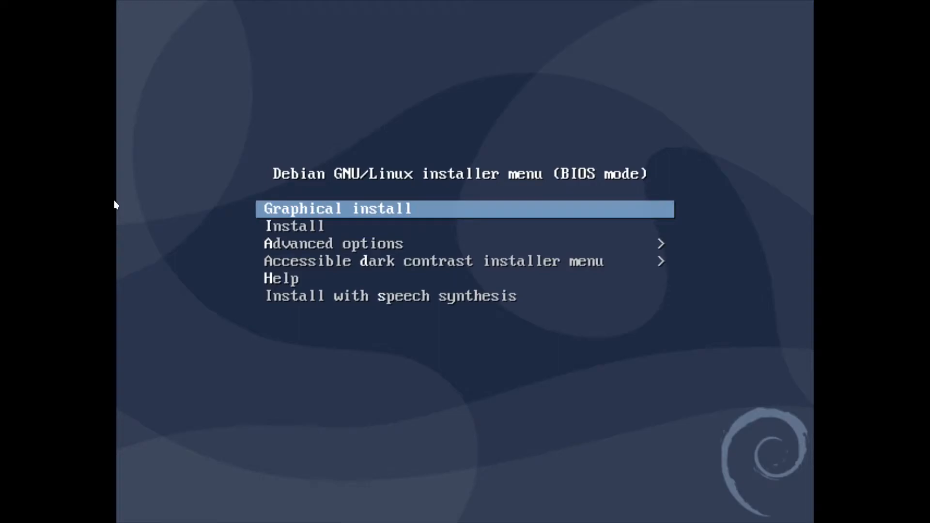
{"action": "key", "text": "Return"}
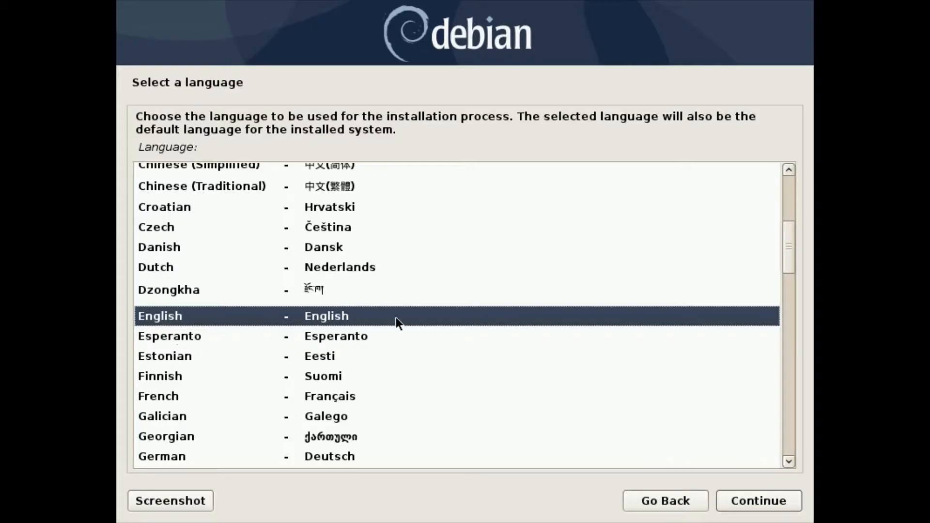
Accept English language, United States location and American English keymap.
{"action": "left_click", "coordinate": [747, 501]}
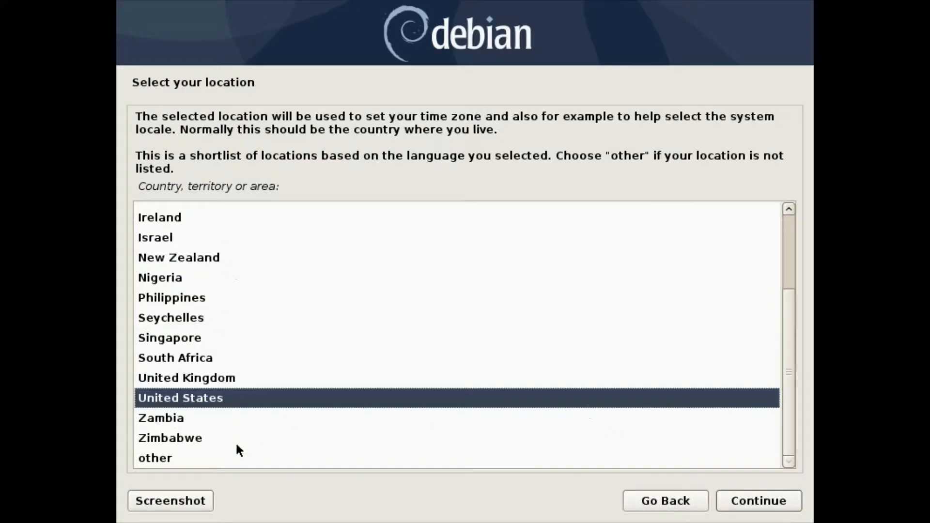
{"action": "left_click", "coordinate": [778, 501]}
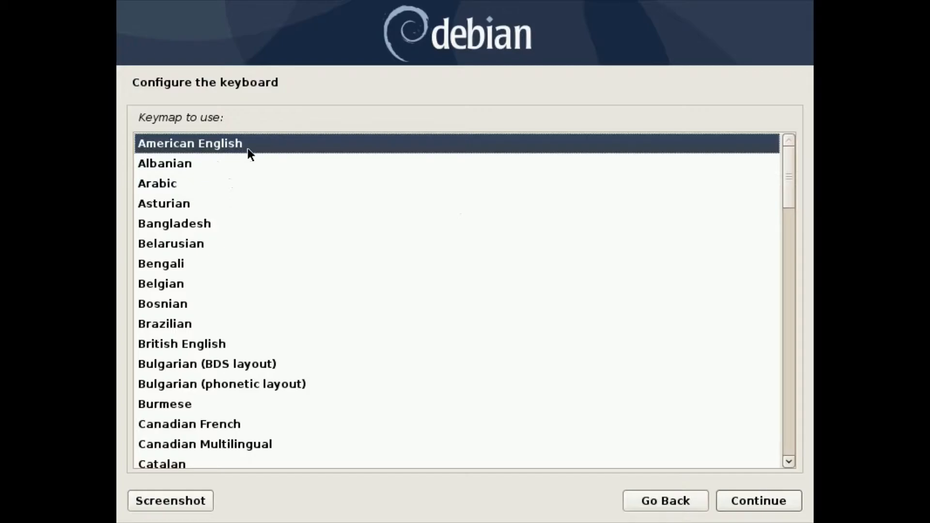
{"action": "left_click", "coordinate": [751, 503]}
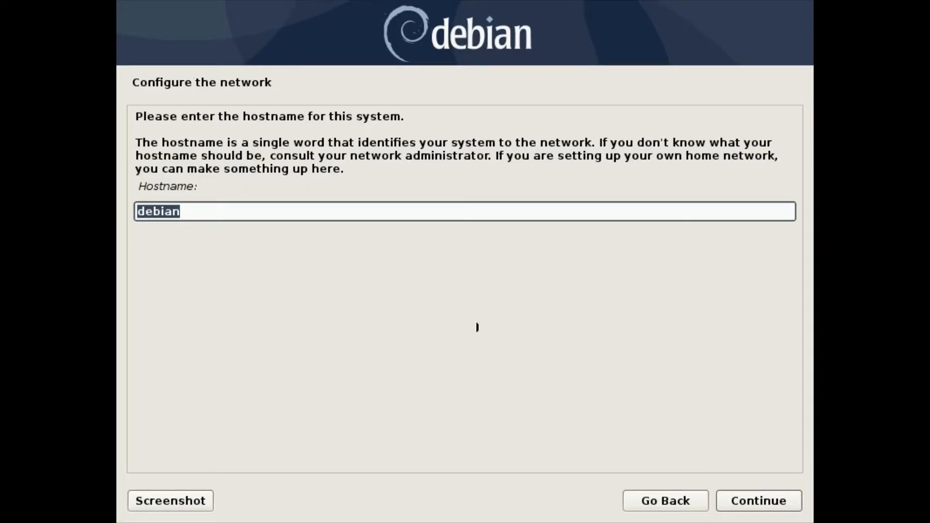
Set the hostname to deb-client.
{"action": "left_click", "coordinate": [190, 213]}
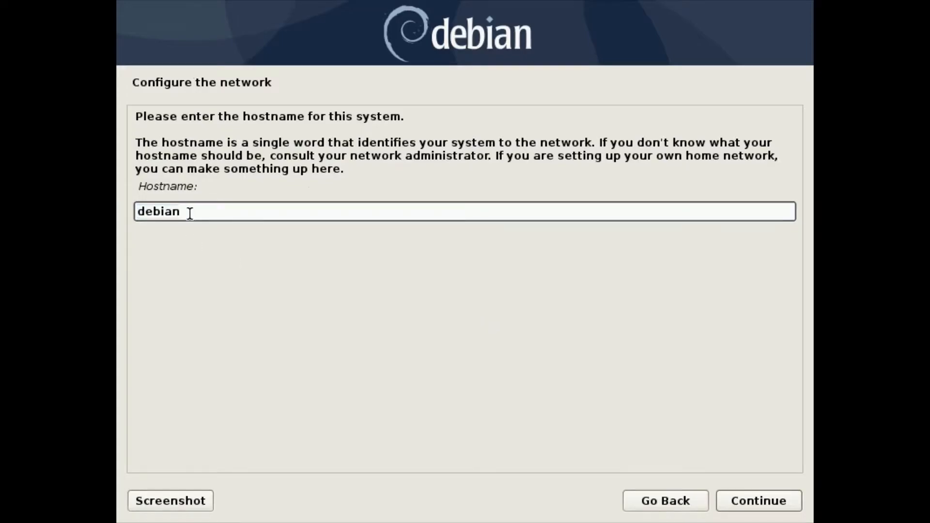
{"action": "key", "text": "BackSpace"}
{"action": "key", "text": "BackSpace"}
{"action": "key", "text": "BackSpace"}
{"action": "type", "text": "-client"}
{"action": "left_click", "coordinate": [775, 504]}
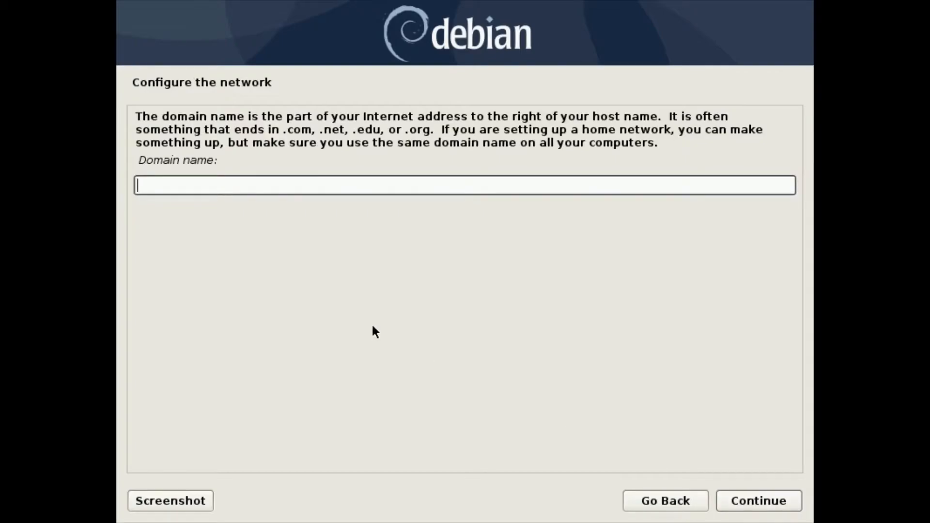
Leave the domain name empty and continue.
{"action": "type", "text": "example.com"}
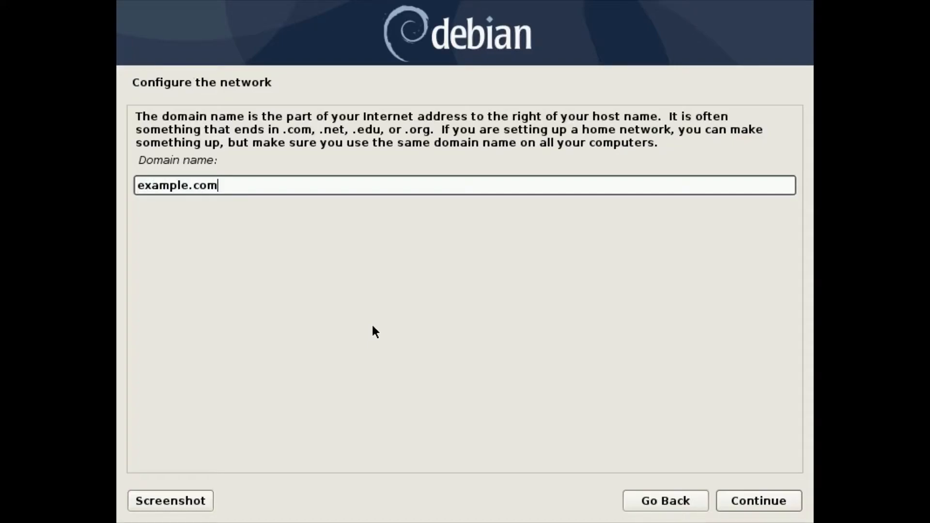
{"action": "key", "text": "BackSpace"}
{"action": "key", "text": "BackSpace"}
{"action": "key", "text": "BackSpace"}
{"action": "key", "text": "BackSpace"}
{"action": "key", "text": "BackSpace"}
{"action": "key", "text": "BackSpace"}
{"action": "key", "text": "BackSpace"}
{"action": "key", "text": "BackSpace"}
{"action": "key", "text": "BackSpace"}
{"action": "key", "text": "BackSpace"}
{"action": "key", "text": "BackSpace"}
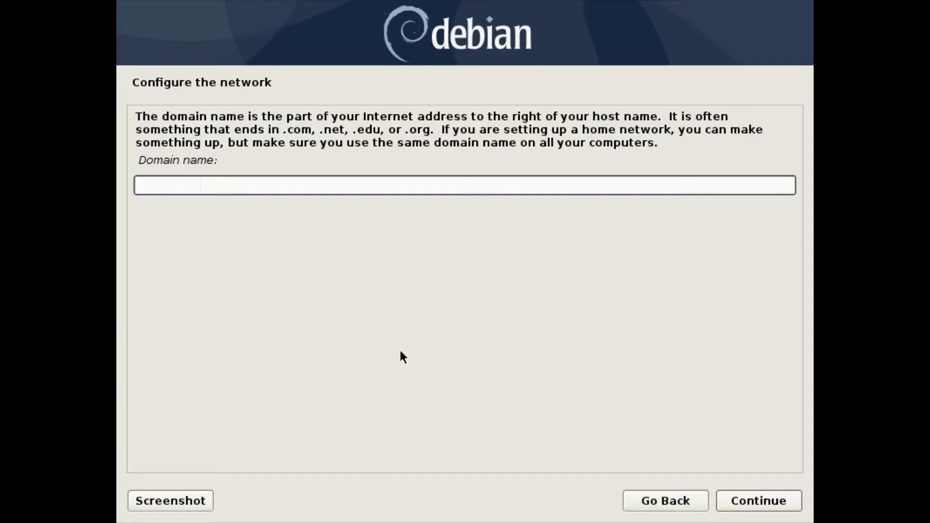
{"action": "left_click", "coordinate": [763, 501]}
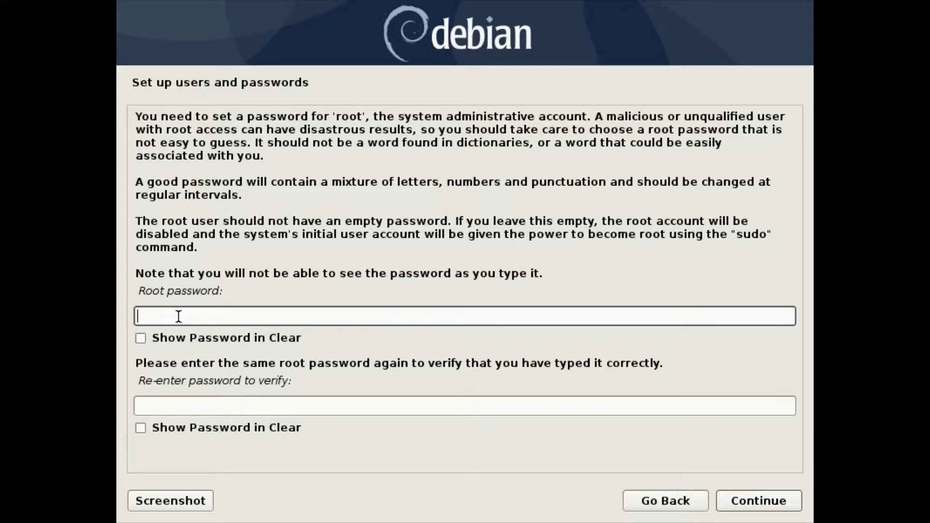
Set and confirm the root password.
{"action": "type", "text": "●●●●●●●●●●●●●●"}
{"action": "key", "text": "Tab"}
{"action": "key", "text": "Tab"}
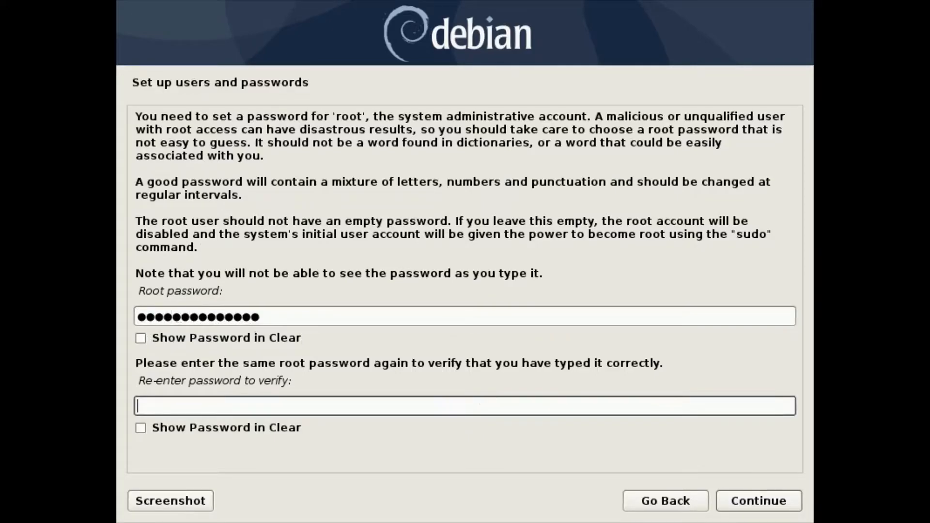
{"action": "type", "text": "●●●●●●●●●●●●●"}
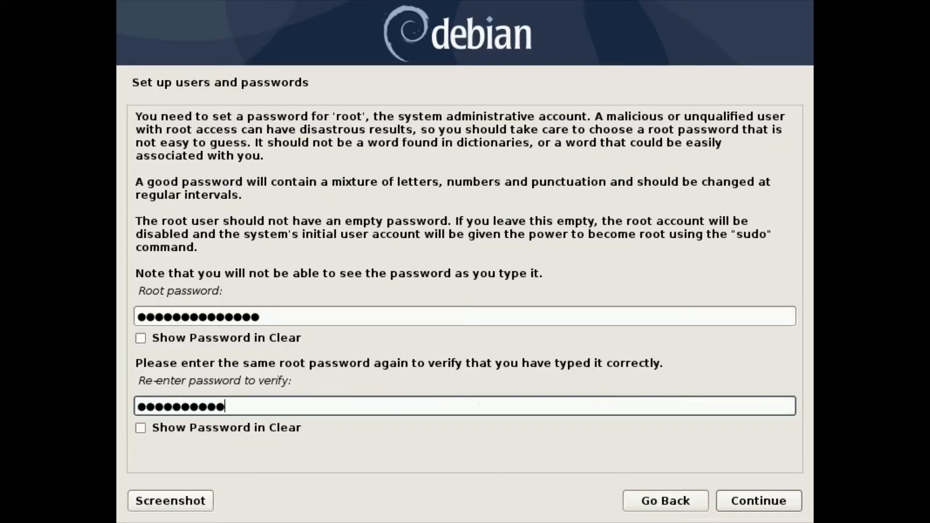
{"action": "type", "text": "●"}
{"action": "left_click", "coordinate": [139, 293]}
{"action": "left_click_drag", "start_coordinate": [140, 292], "coordinate": [223, 292]}
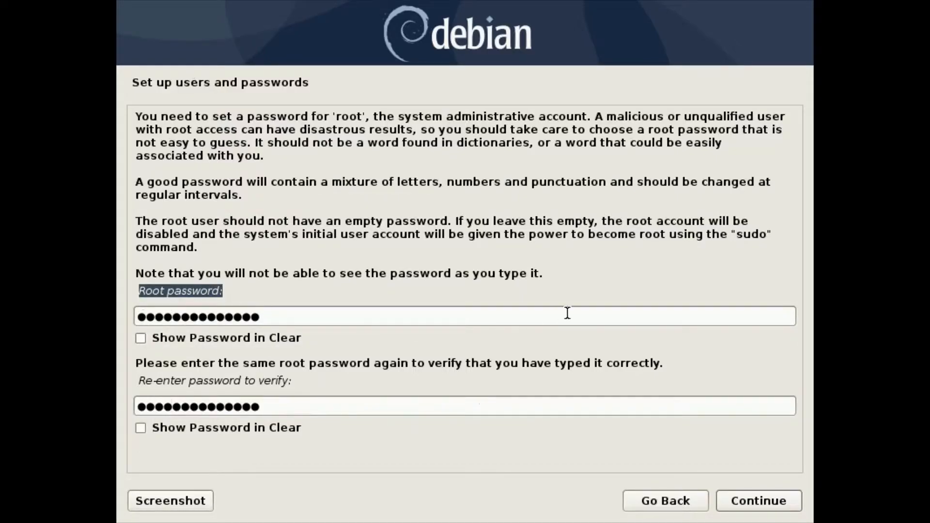
{"action": "left_click", "coordinate": [770, 504]}
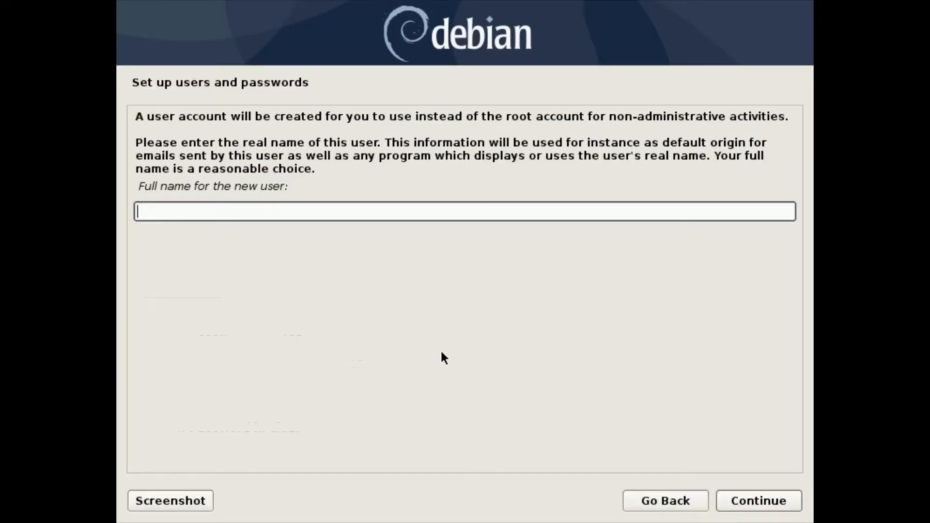
Enter the new user's full name and set the username to 'user'.
{"action": "type", "text": "Dave Prowse"}
{"action": "key", "text": "BackSpace"}
{"action": "key", "text": "BackSpace"}
{"action": "key", "text": "BackSpace"}
{"action": "key", "text": "BackSpace"}
{"action": "key", "text": "BackSpace"}
{"action": "key", "text": "BackSpace"}
{"action": "key", "text": "BackSpace"}
{"action": "key", "text": "BackSpace"}
{"action": "key", "text": "BackSpace"}
{"action": "key", "text": "BackSpace"}
{"action": "key", "text": "BackSpace"}
{"action": "type", "text": "user"}
{"action": "left_click", "coordinate": [764, 500]}
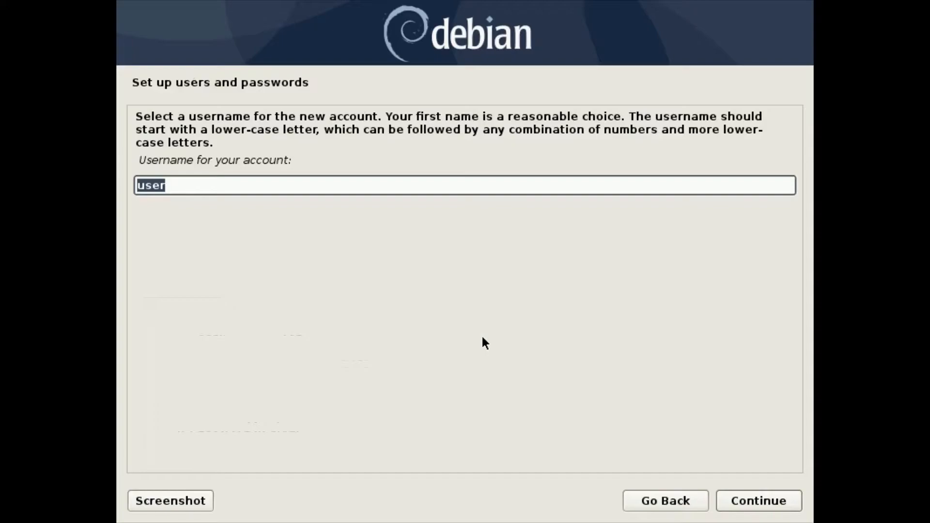
{"action": "key", "text": "BackSpace"}
{"action": "type", "text": "dave.prowse"}
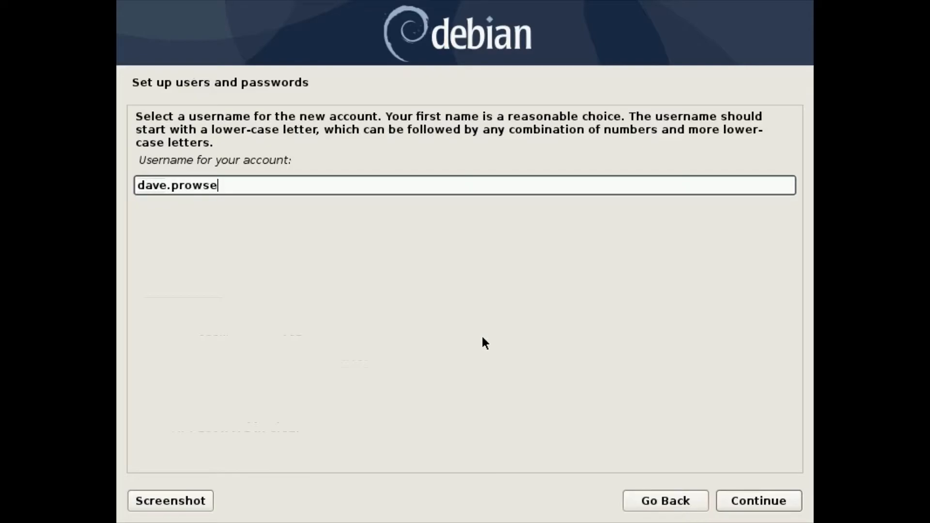
{"action": "key", "text": "BackSpace"}
{"action": "key", "text": "BackSpace"}
{"action": "key", "text": "BackSpace"}
{"action": "key", "text": "BackSpace"}
{"action": "key", "text": "BackSpace"}
{"action": "key", "text": "BackSpace"}
{"action": "key", "text": "BackSpace"}
{"action": "key", "text": "BackSpace"}
{"action": "key", "text": "BackSpace"}
{"action": "key", "text": "BackSpace"}
{"action": "key", "text": "BackSpace"}
{"action": "type", "text": "user"}
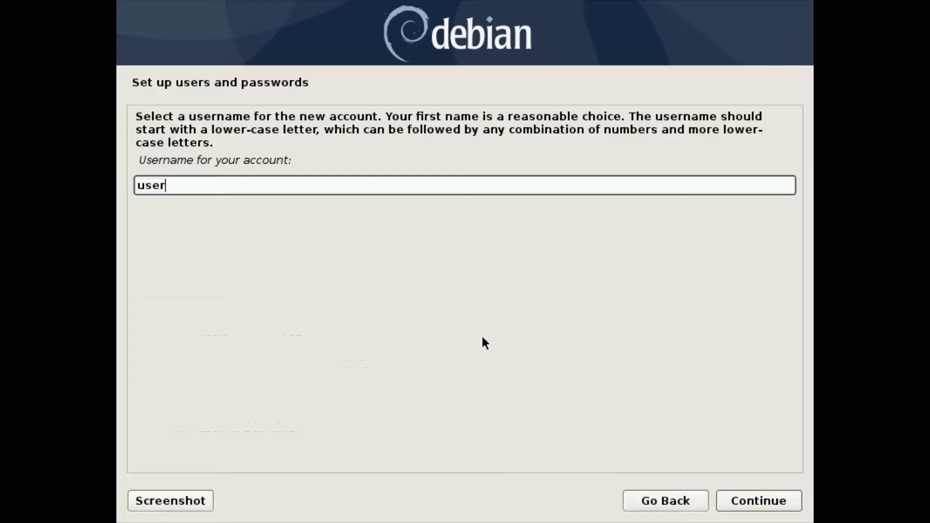
{"action": "left_click", "coordinate": [763, 498]}
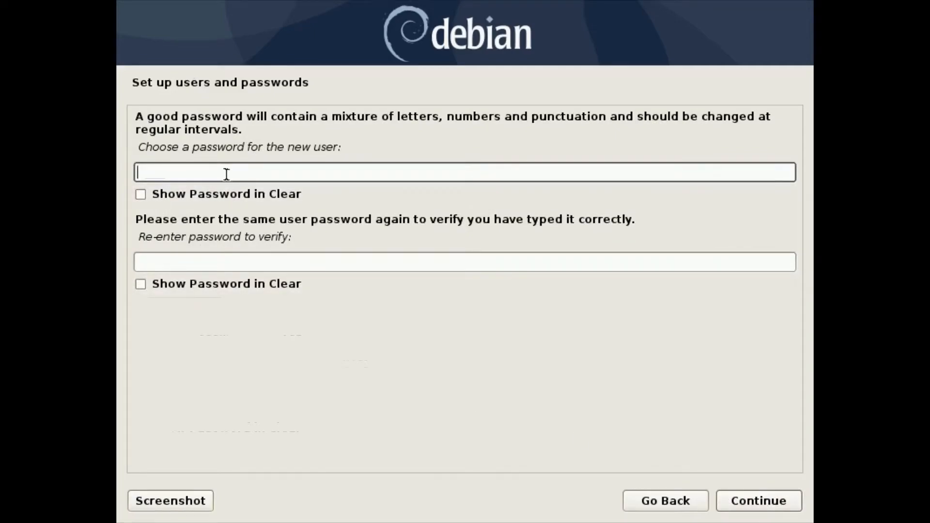
Set and confirm the new user's password.
{"action": "type", "text": "•••••••••••••"}
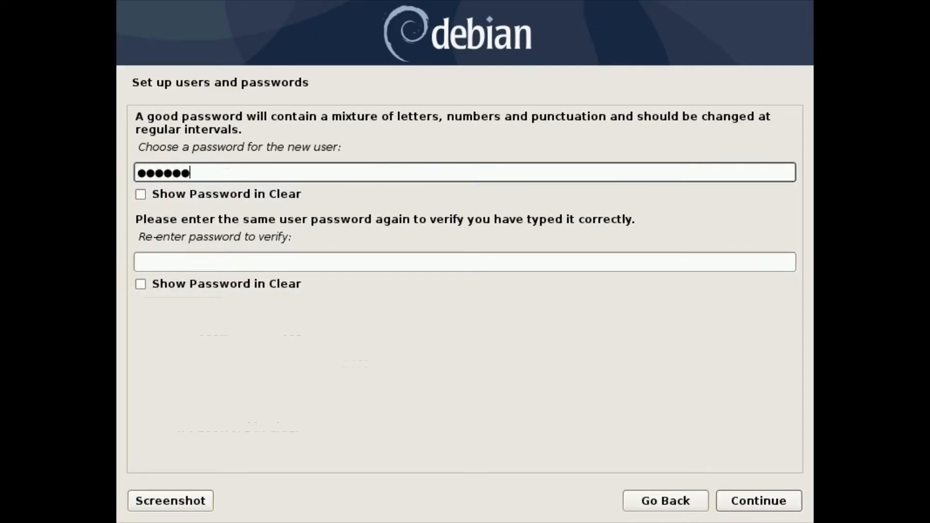
{"action": "key", "text": "Tab"}
{"action": "key", "text": "Tab"}
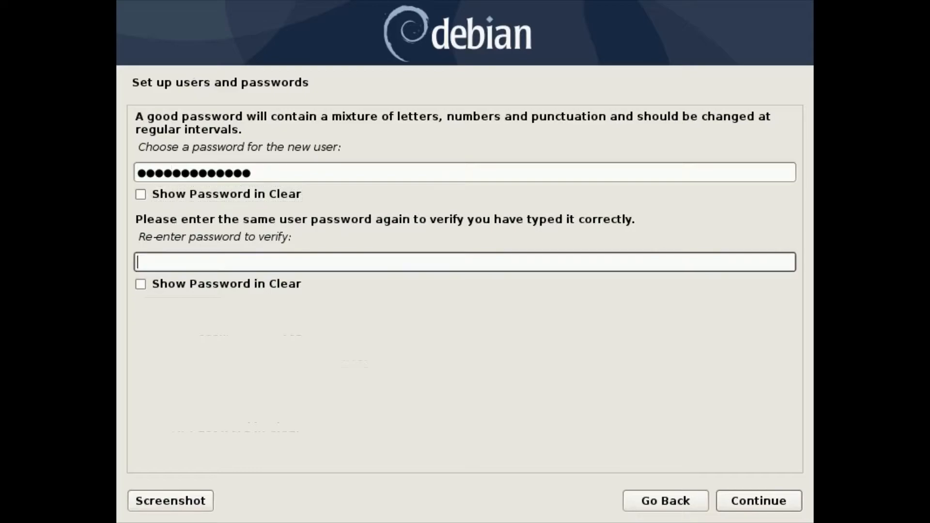
{"action": "type", "text": "•••••••••••••"}
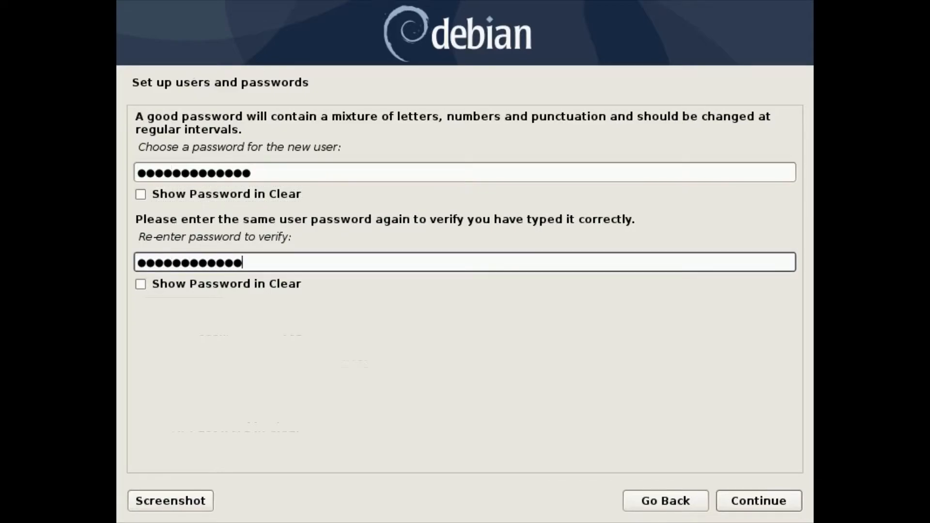
{"action": "left_click", "coordinate": [763, 501]}
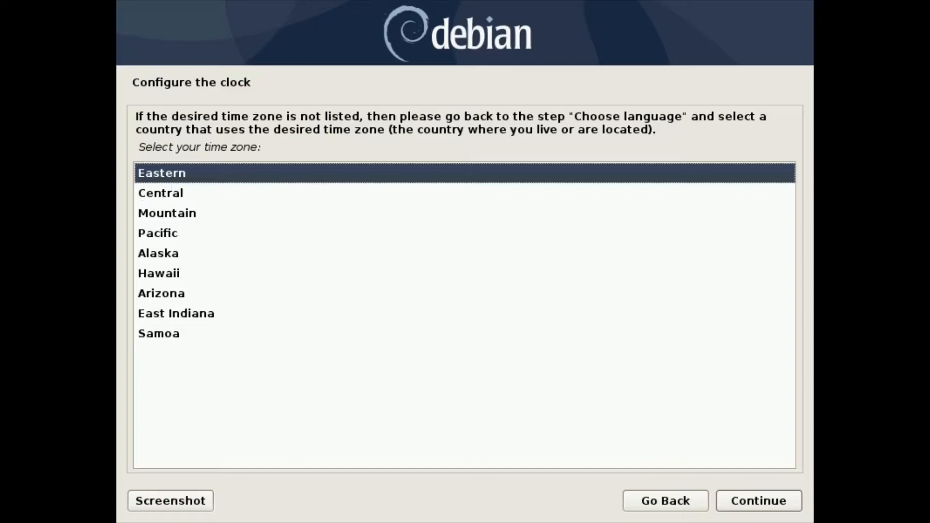
Keep the Eastern time zone and continue to disk partitioning.
{"action": "left_click", "coordinate": [762, 502]}
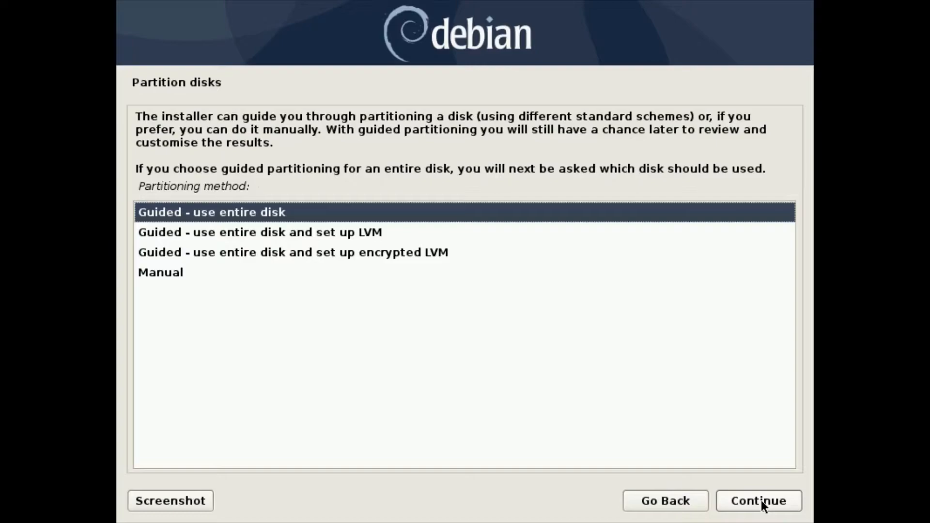
Choose 'Guided - use entire disk' as the partitioning method.
{"action": "key", "text": "Down"}
{"action": "key", "text": "Down"}
{"action": "key", "text": "Down"}
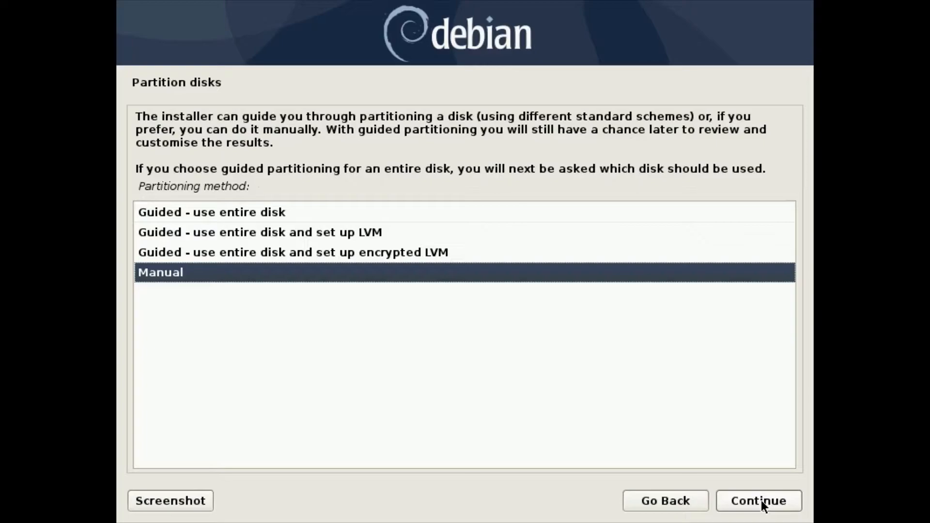
{"action": "key", "text": "Up"}
{"action": "key", "text": "Up"}
{"action": "key", "text": "Up"}
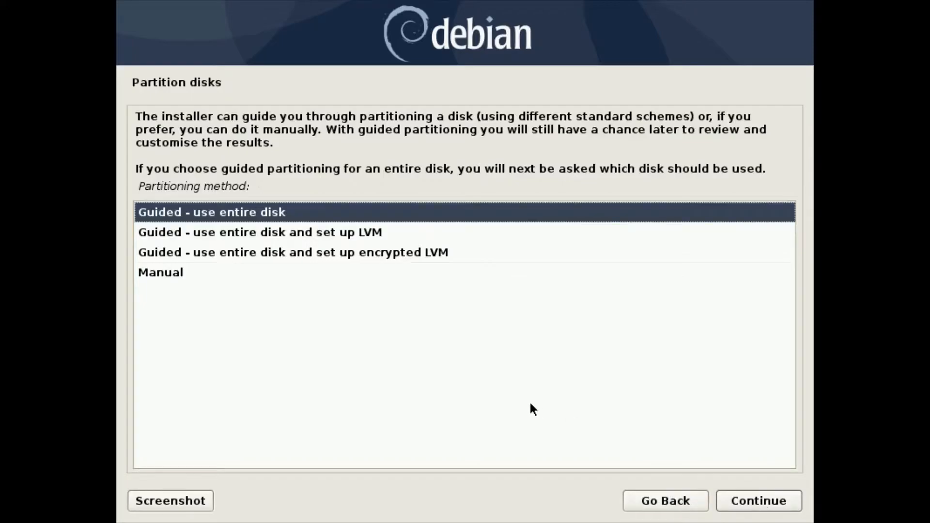
{"action": "left_click", "coordinate": [758, 503]}
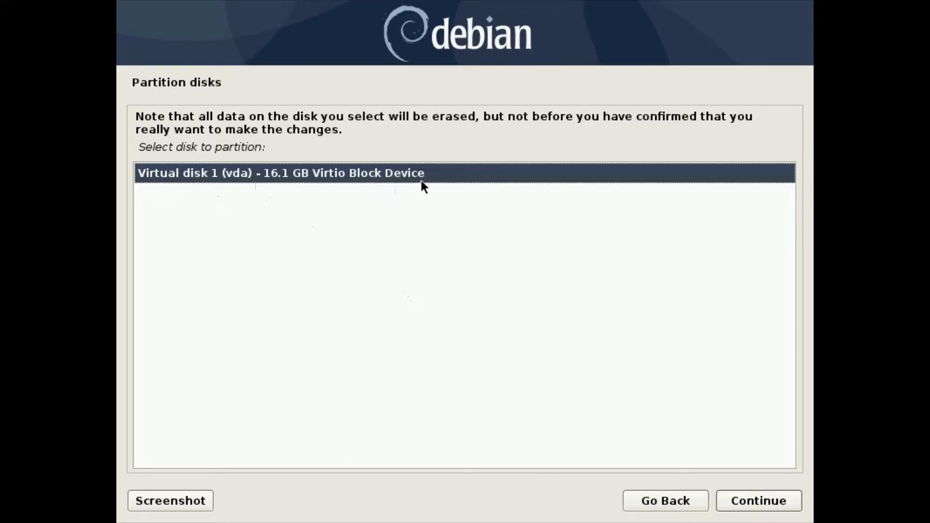
Select Virtual disk 1 (vda) and apply the 'All files in one partition' scheme.
{"action": "left_click", "coordinate": [763, 501]}
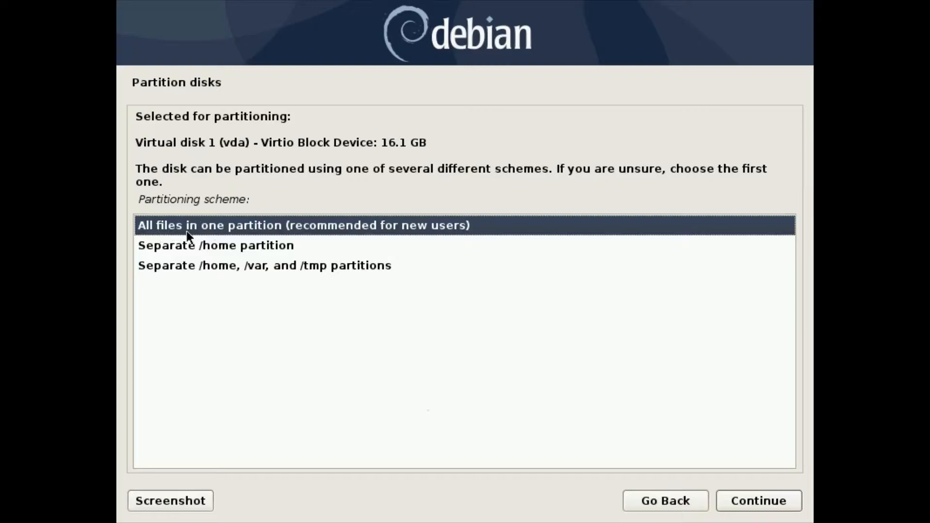
{"action": "left_click", "coordinate": [188, 247]}
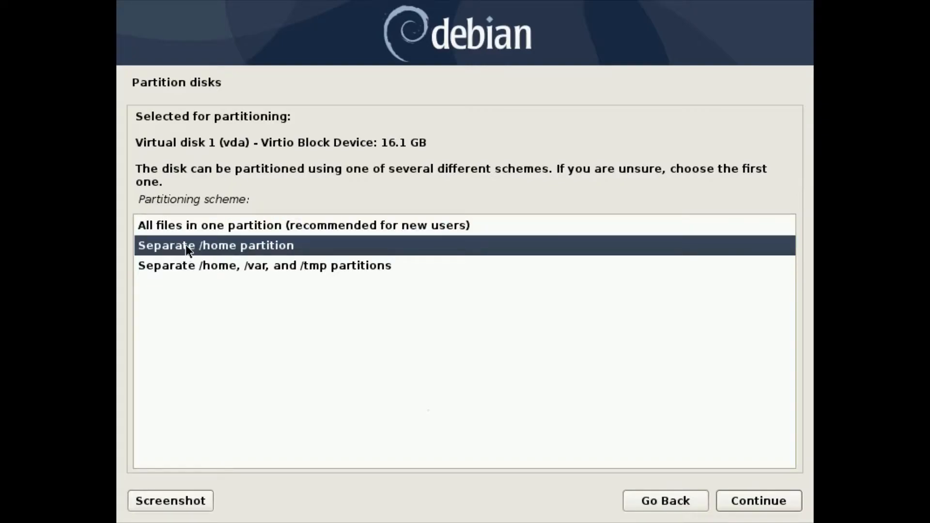
{"action": "left_click", "coordinate": [199, 268]}
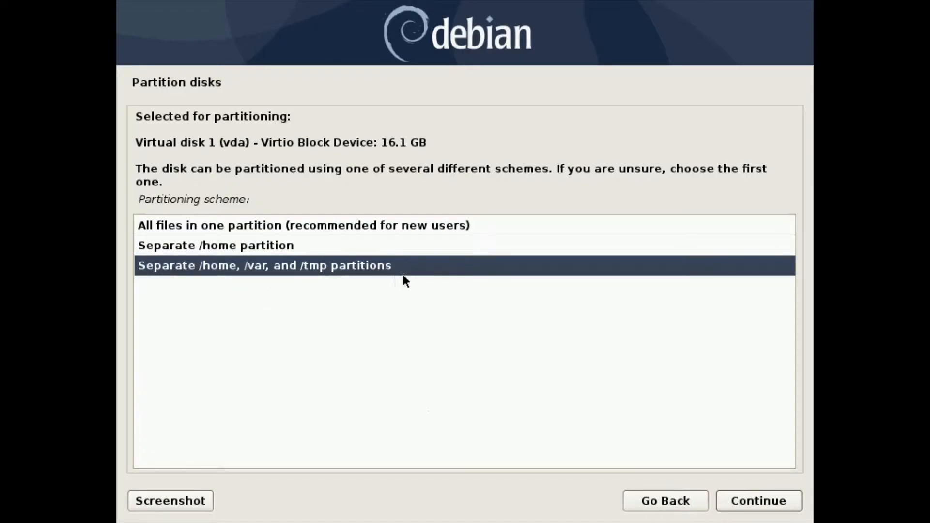
{"action": "left_click", "coordinate": [202, 231]}
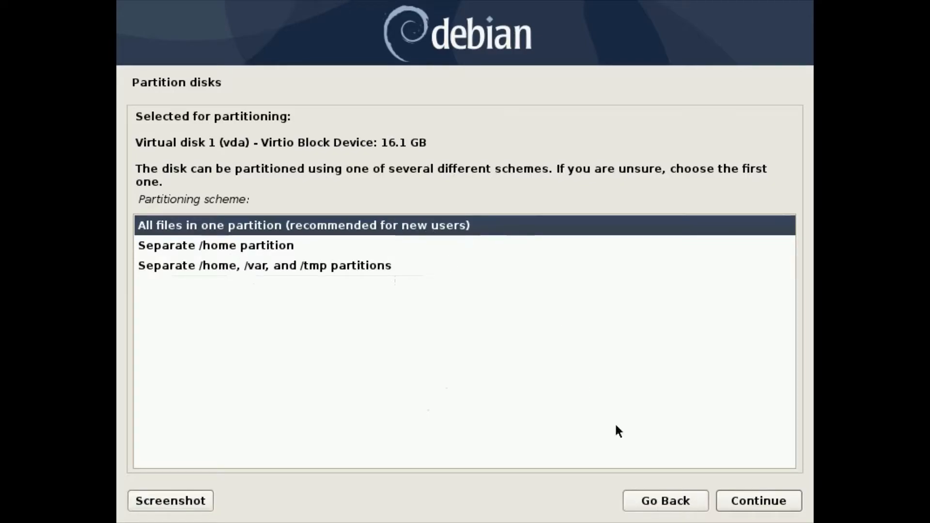
{"action": "left_click", "coordinate": [759, 501]}
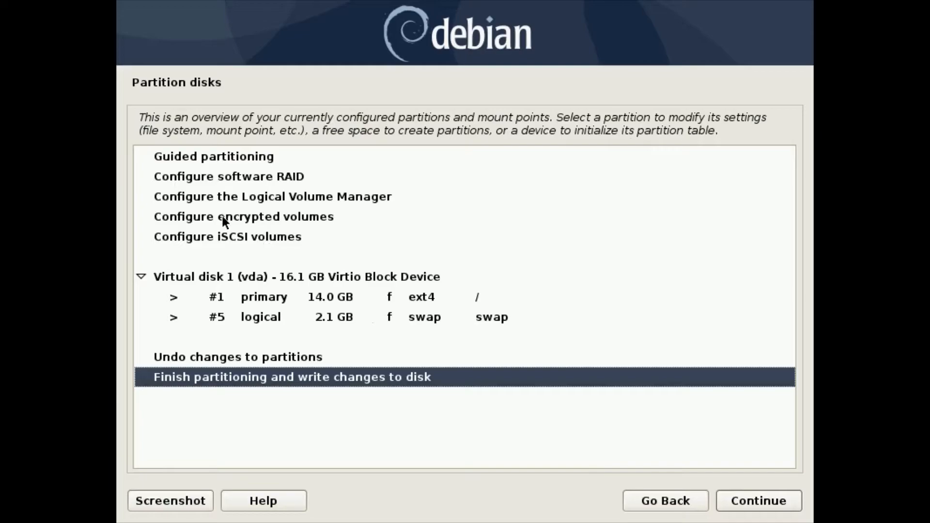
Check the 14.0 GB ext4 and 2.1 GB swap partitions, then finish partitioning.
{"action": "left_click", "coordinate": [258, 296]}
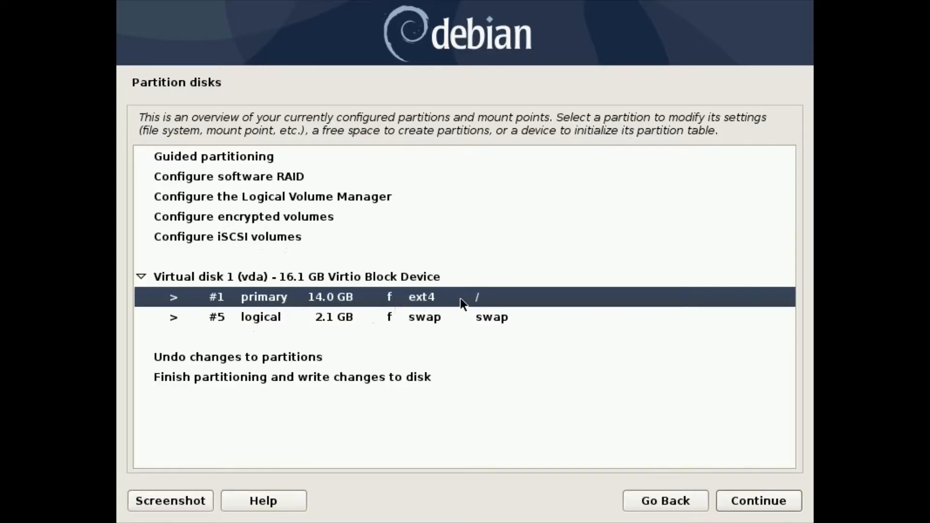
{"action": "left_click", "coordinate": [276, 315]}
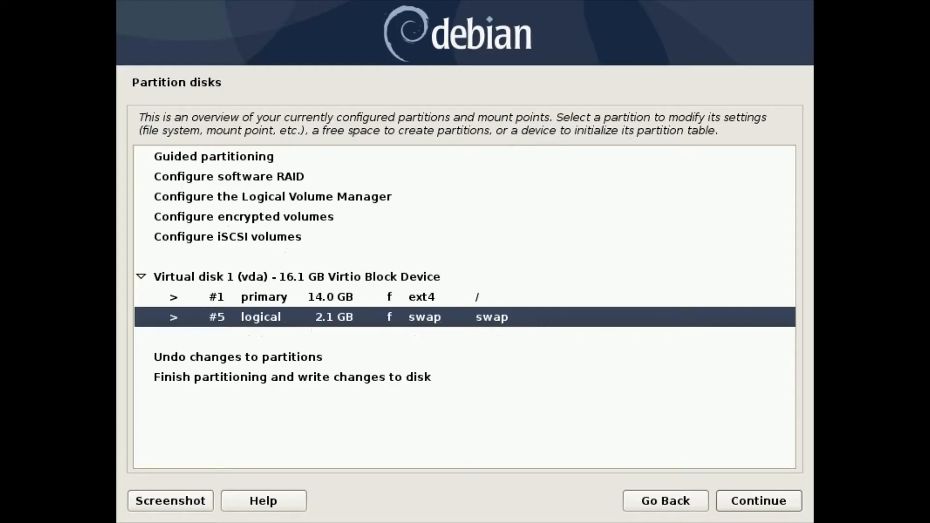
{"action": "left_click", "coordinate": [261, 296]}
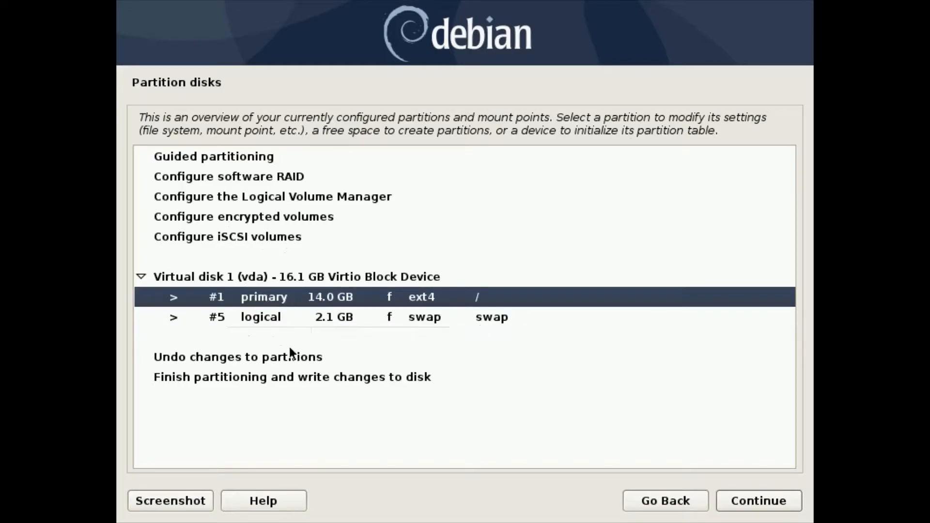
{"action": "left_click", "coordinate": [234, 379]}
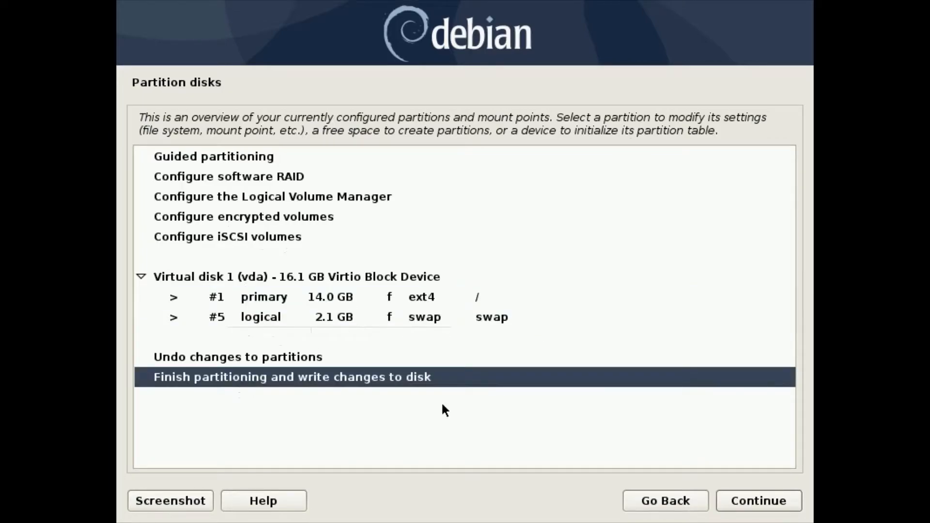
{"action": "left_click", "coordinate": [760, 504]}
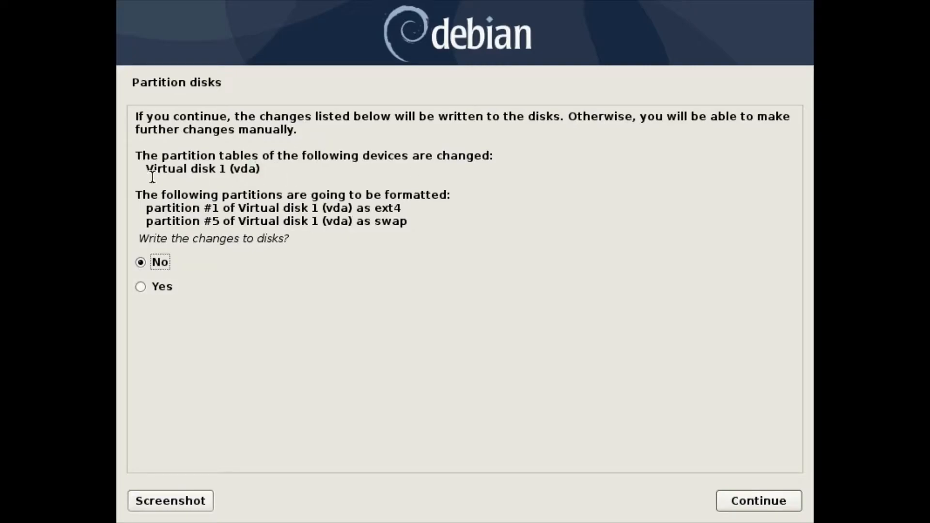
Answer Yes to writing the partition table and ext4/swap formatting to disk.
{"action": "left_click_drag", "start_coordinate": [142, 169], "coordinate": [257, 170]}
{"action": "left_click_drag", "start_coordinate": [144, 208], "coordinate": [403, 208]}
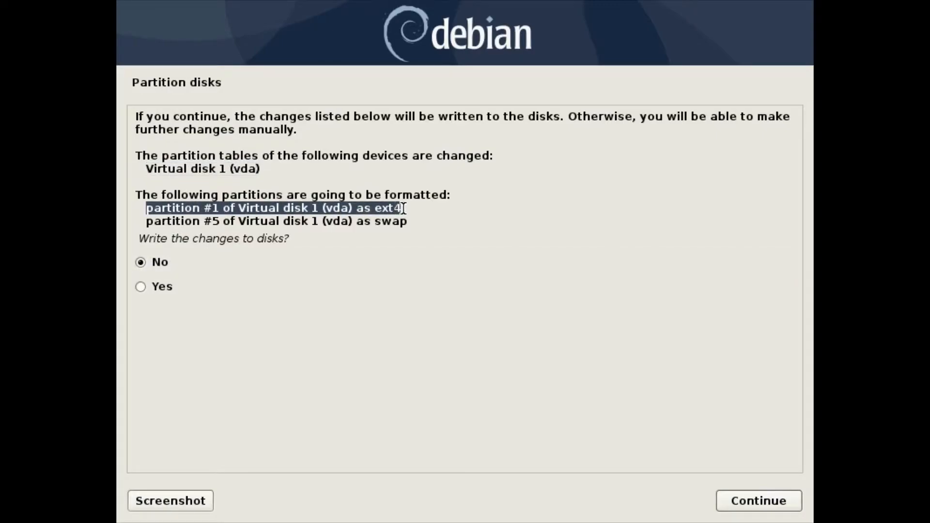
{"action": "left_click", "coordinate": [141, 286]}
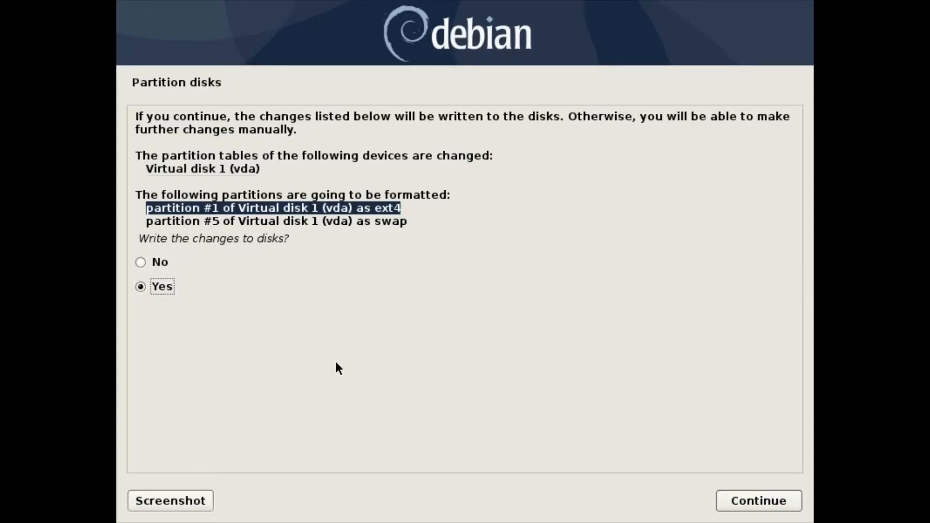
{"action": "left_click", "coordinate": [757, 501]}
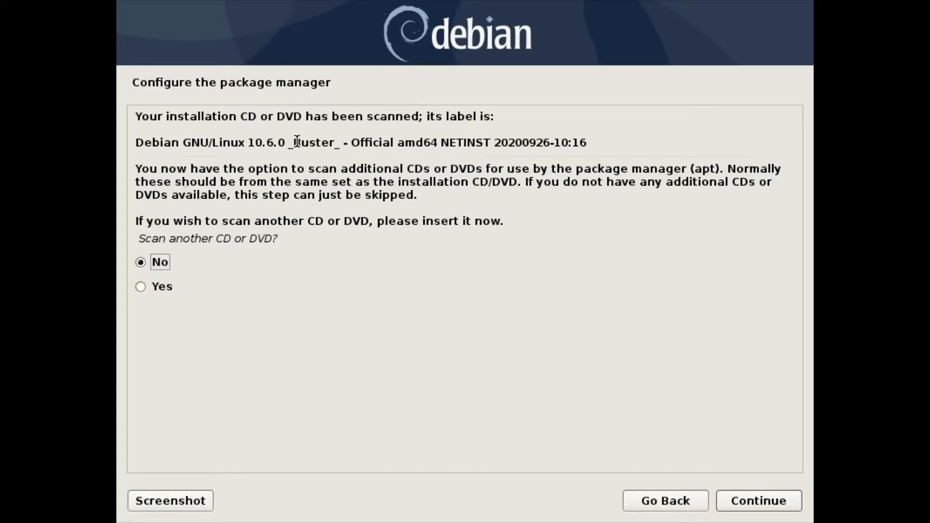
Leave 'Scan another CD or DVD?' at No and continue to the mirror country choice.
{"action": "left_click_drag", "start_coordinate": [293, 142], "coordinate": [337, 142]}
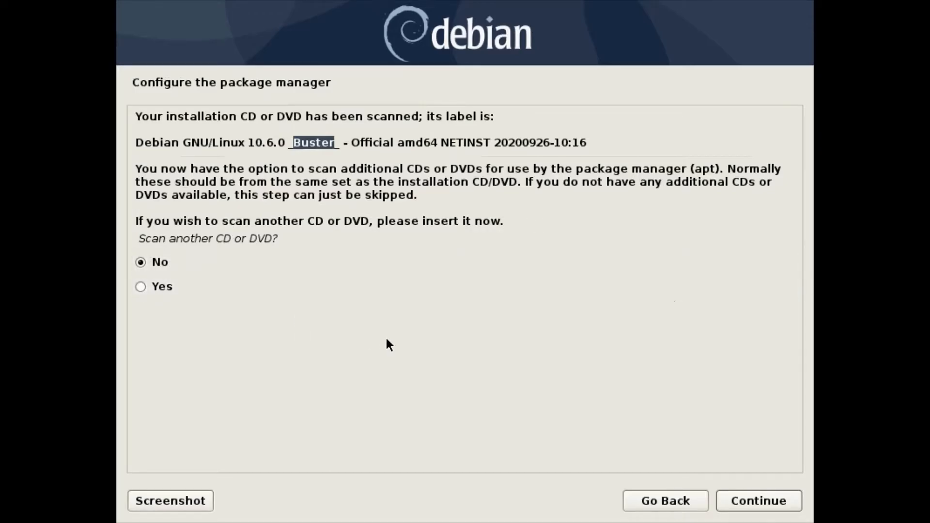
{"action": "left_click", "coordinate": [756, 502]}
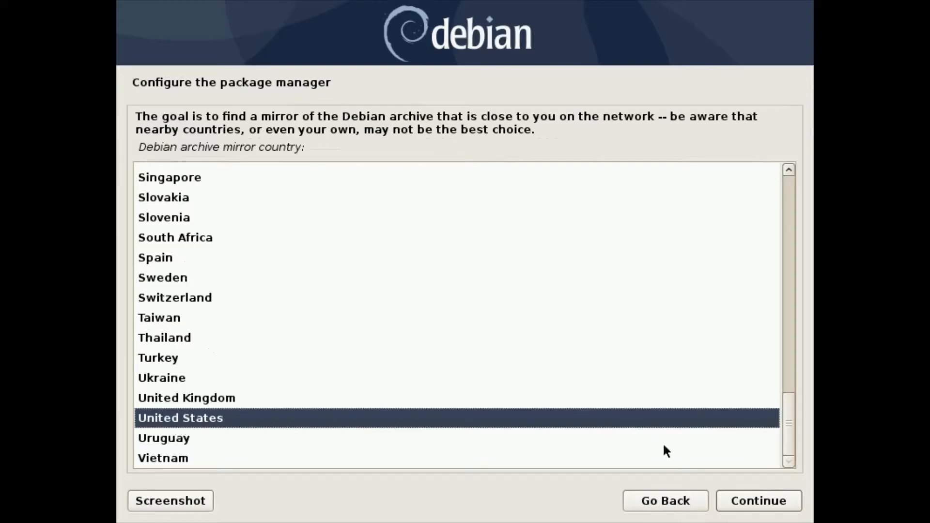
Keep United States as the mirror country and choose deb.debian.org as the archive mirror.
{"action": "left_click", "coordinate": [757, 504]}
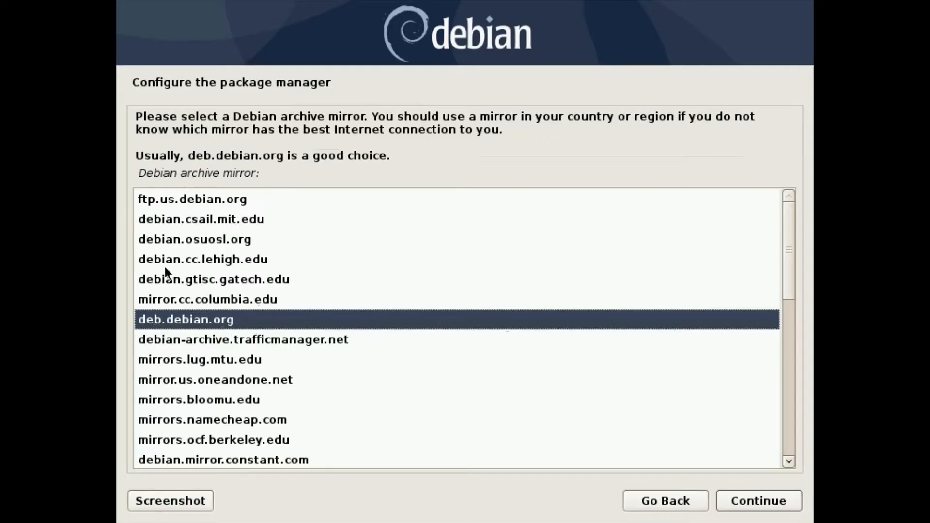
{"action": "left_click", "coordinate": [232, 260]}
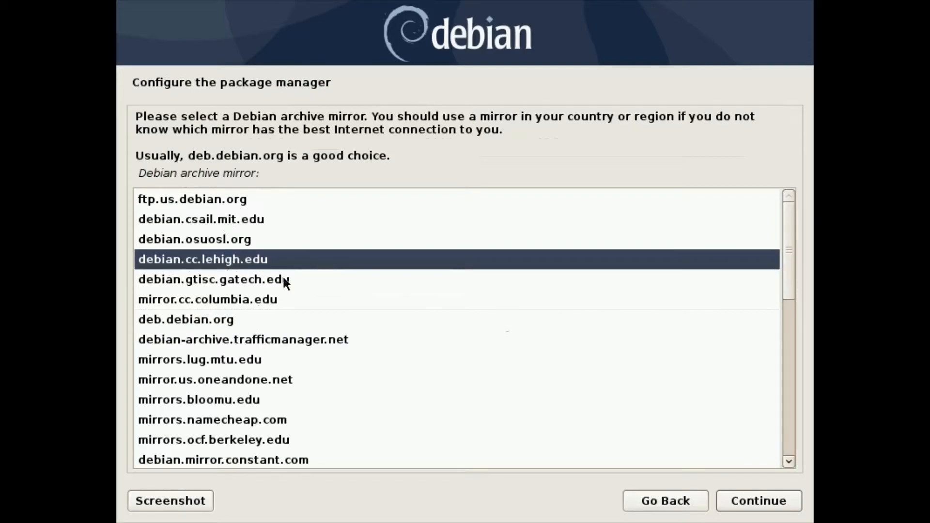
{"action": "left_click", "coordinate": [196, 319]}
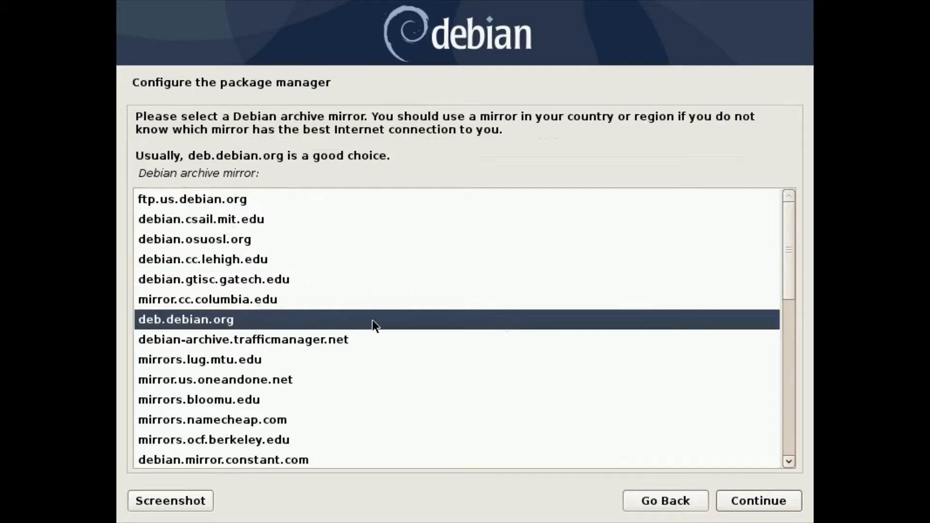
{"action": "left_click", "coordinate": [763, 503]}
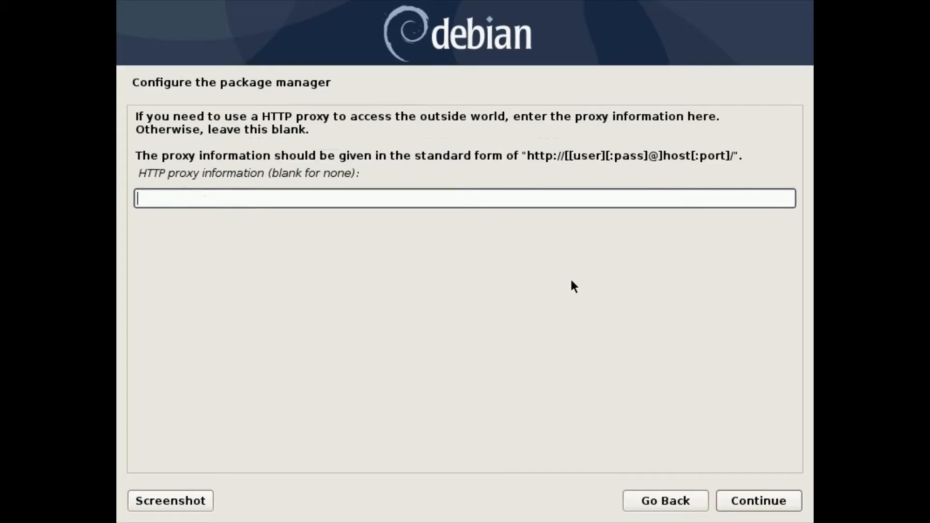
Leave the HTTP proxy field blank and continue without a proxy.
{"action": "left_click_drag", "start_coordinate": [527, 156], "coordinate": [734, 156]}
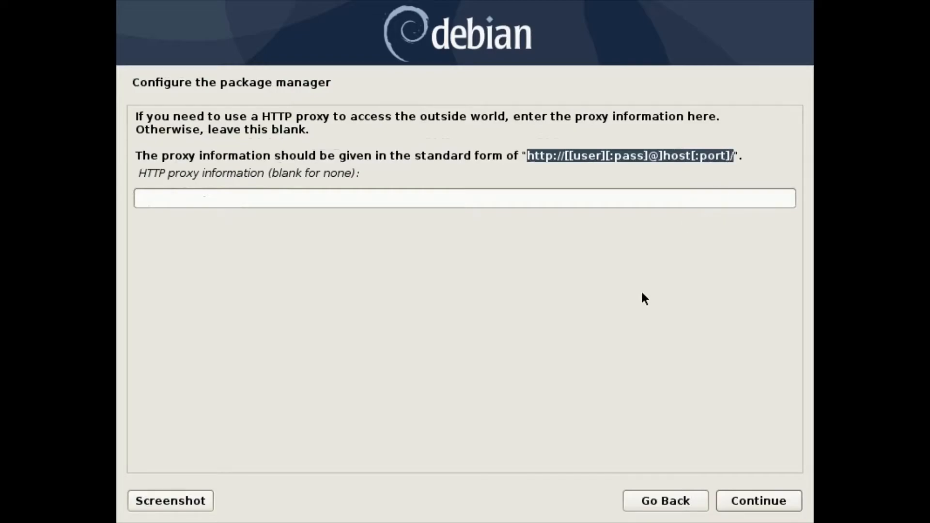
{"action": "left_click", "coordinate": [216, 199]}
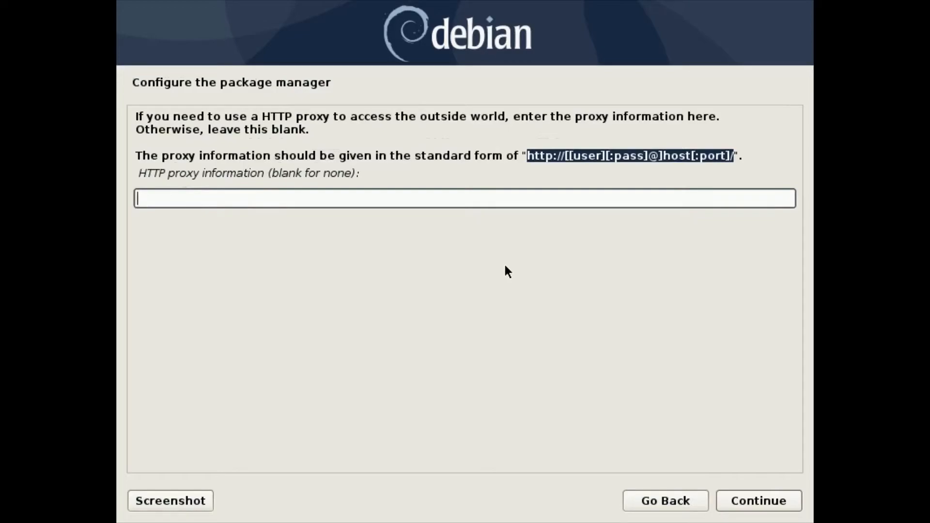
{"action": "left_click", "coordinate": [767, 502]}
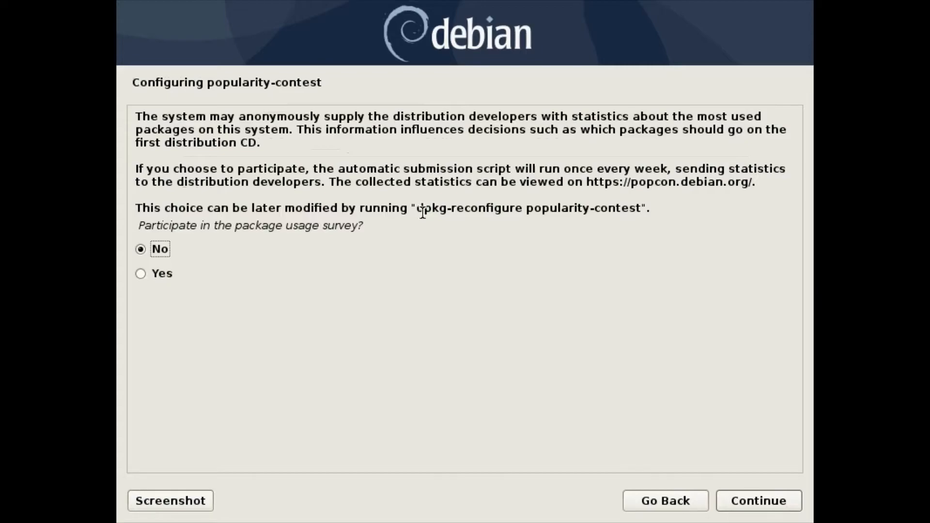
Keep No on the popularity-contest survey and continue to Software selection.
{"action": "left_click", "coordinate": [760, 501]}
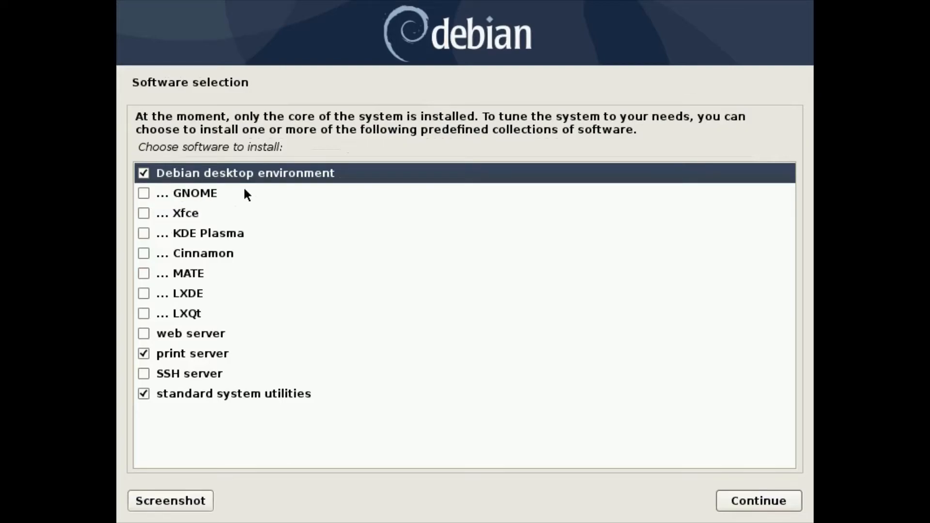
{"action": "left_click", "coordinate": [143, 194]}
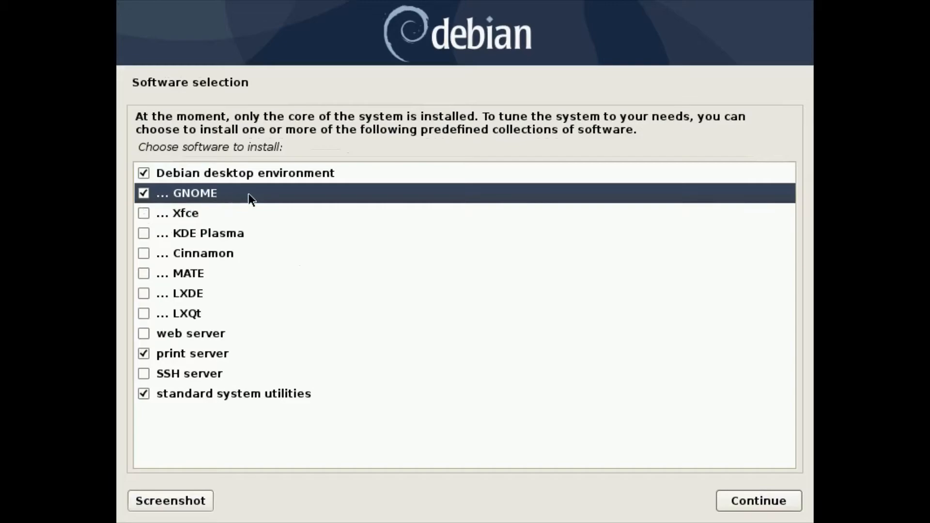
{"action": "left_click", "coordinate": [144, 215]}
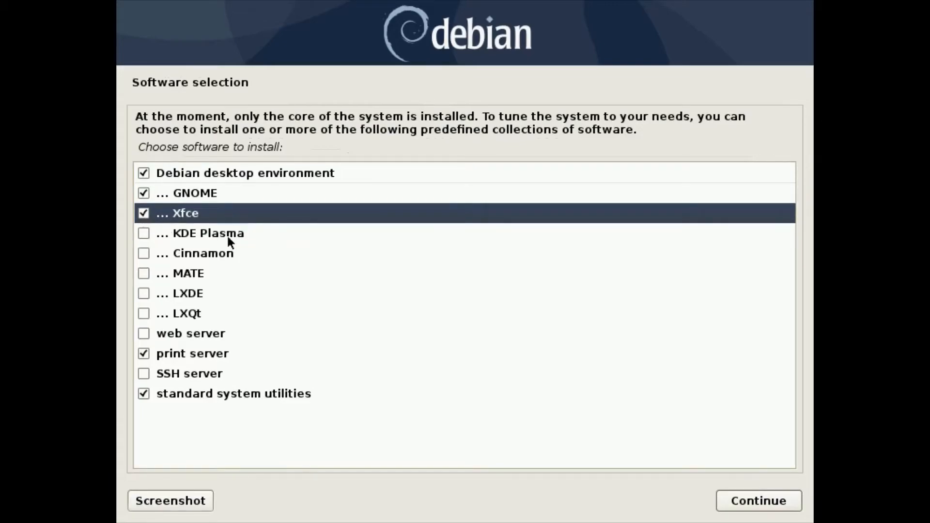
{"action": "left_click", "coordinate": [143, 234]}
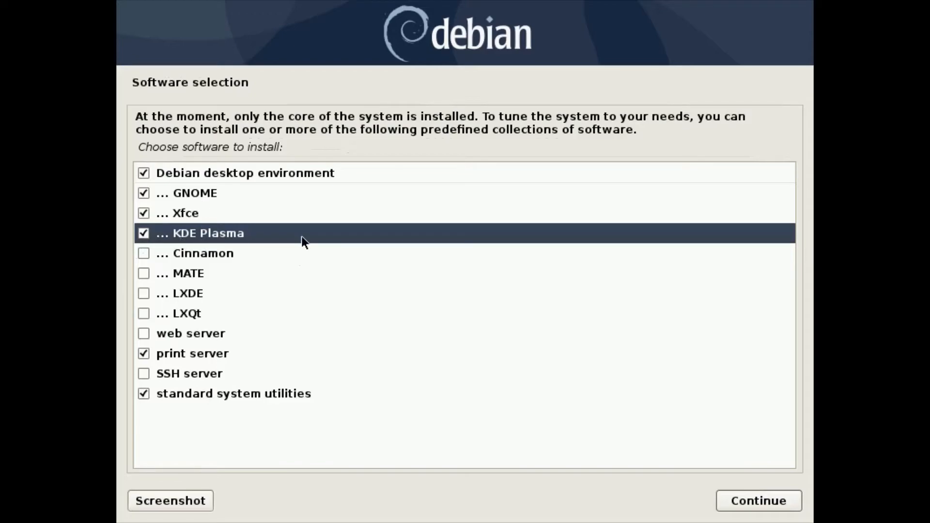
{"action": "left_click", "coordinate": [144, 214]}
{"action": "left_click", "coordinate": [144, 194]}
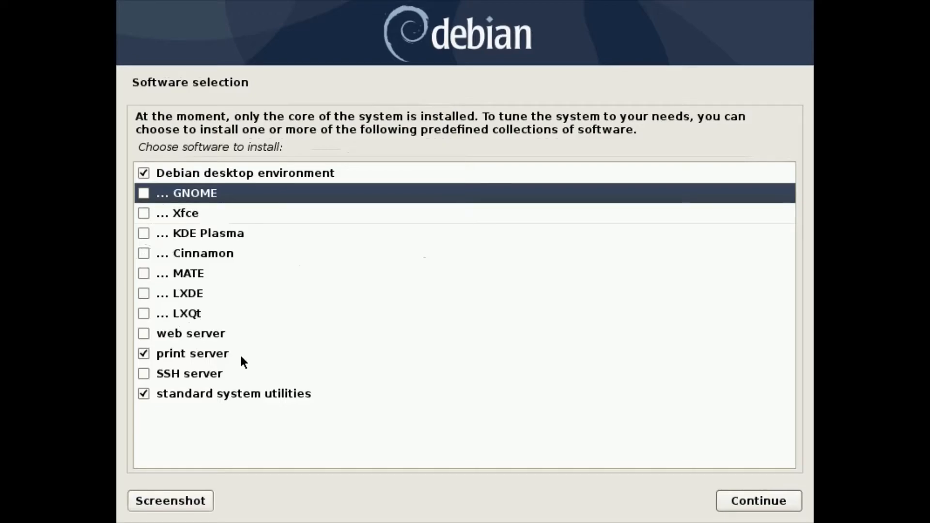
Replace print server with SSH server in the software selection and start installing.
{"action": "left_click", "coordinate": [144, 354]}
{"action": "left_click", "coordinate": [144, 374]}
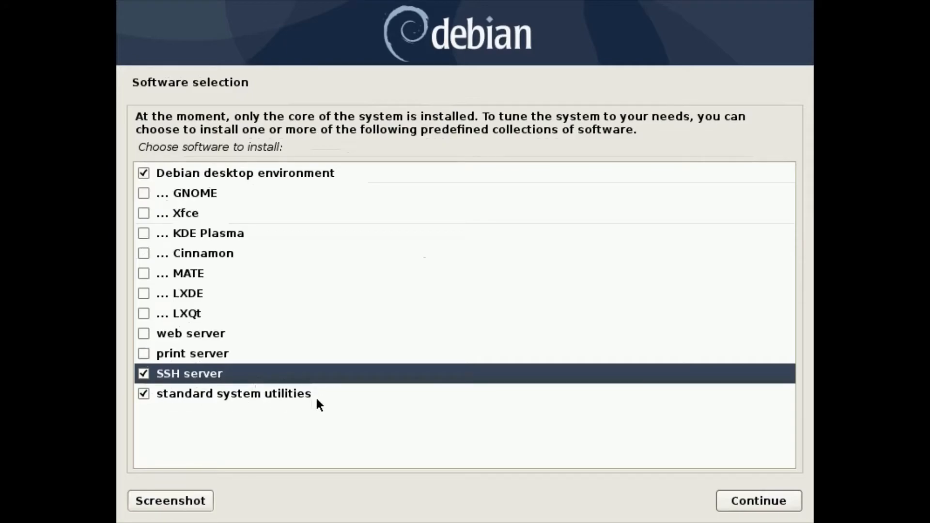
{"action": "left_click", "coordinate": [777, 501]}
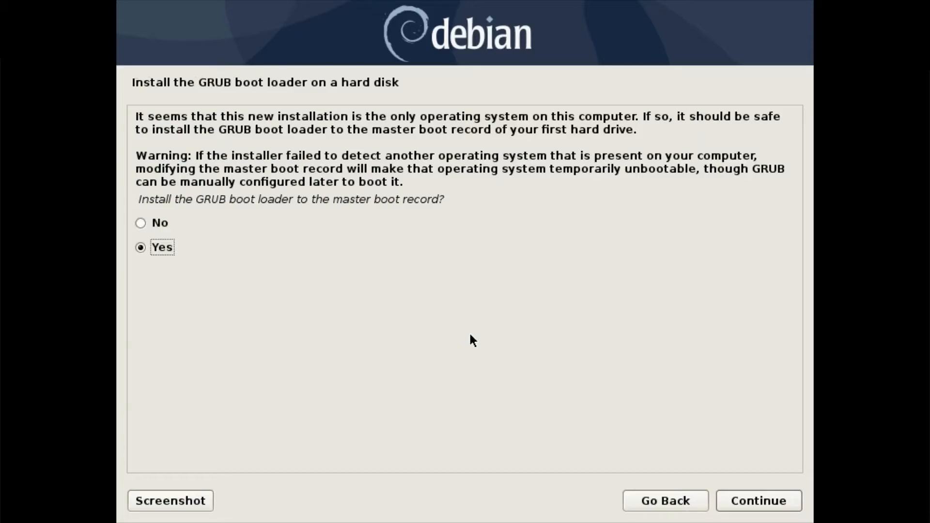
Accept Yes to install GRUB to the master boot record.
{"action": "left_click", "coordinate": [767, 502]}
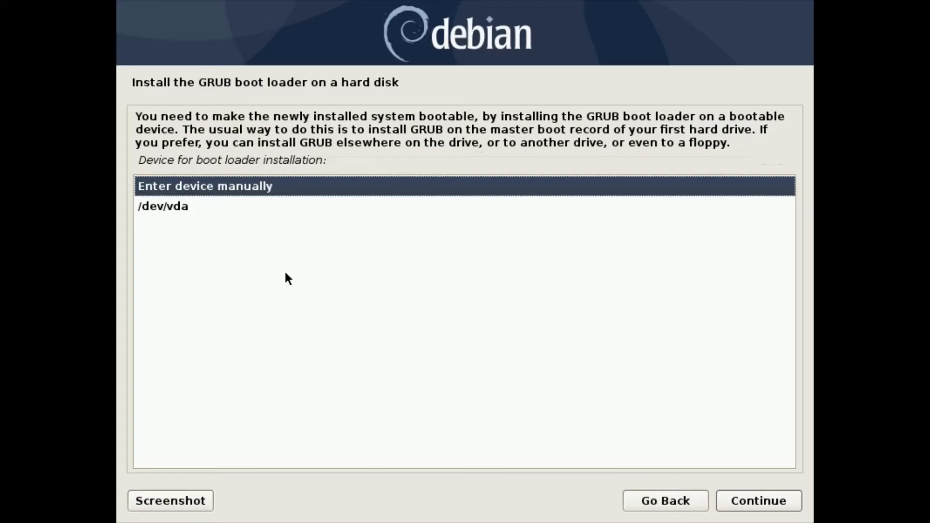
Select /dev/vda as the GRUB boot loader device and install it.
{"action": "left_click", "coordinate": [177, 209]}
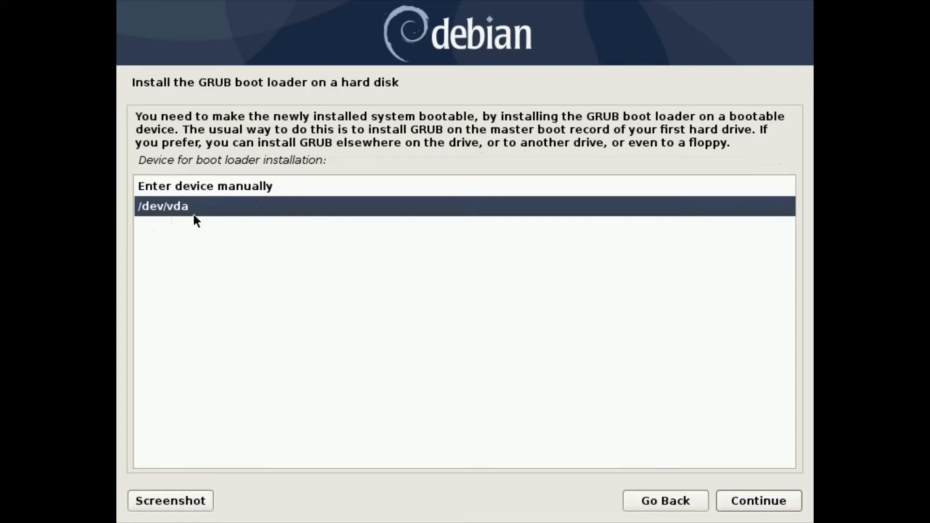
{"action": "key", "text": "Up"}
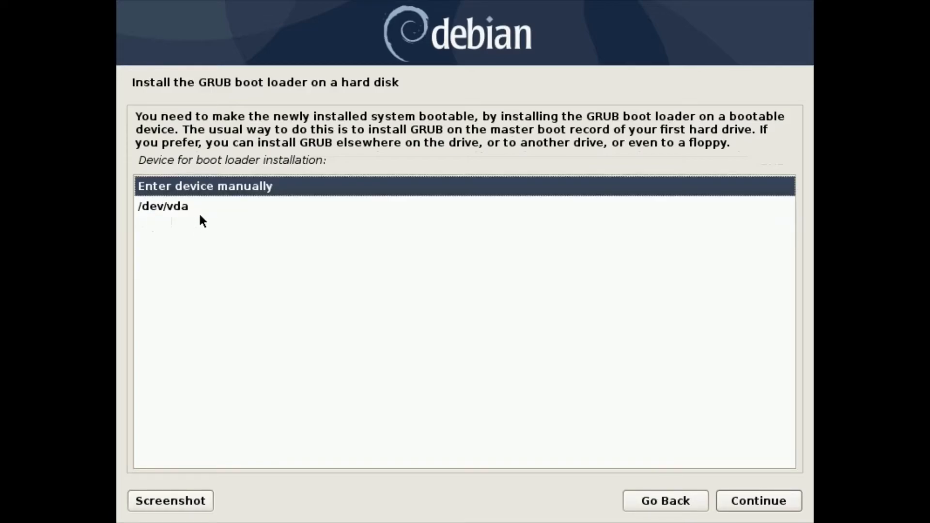
{"action": "key", "text": "Down"}
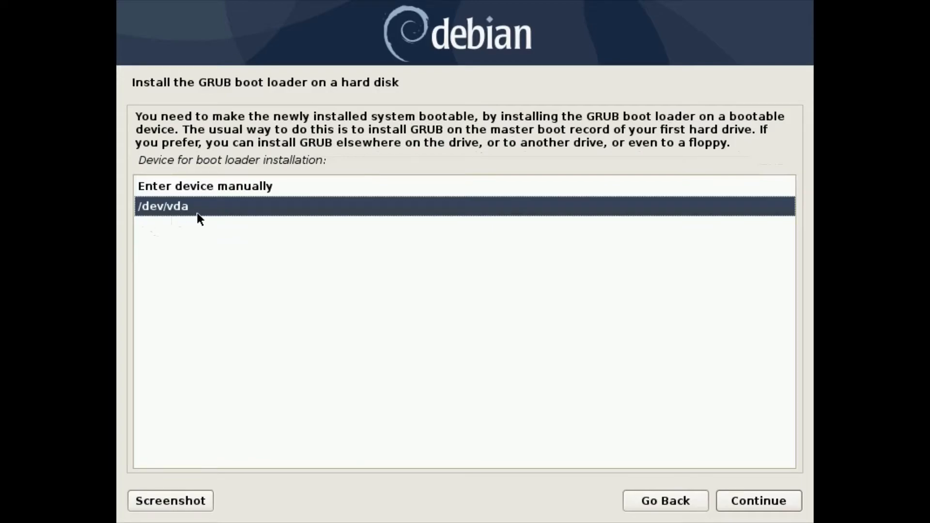
{"action": "left_click", "coordinate": [764, 504]}
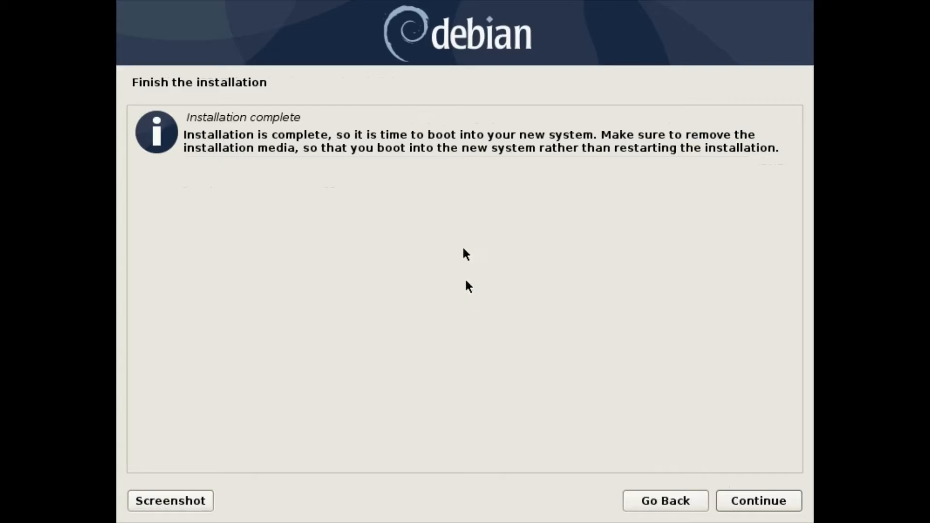
Finish the installation to reboot, and switch the VM console to fullscreen.
{"action": "left_click", "coordinate": [763, 503]}
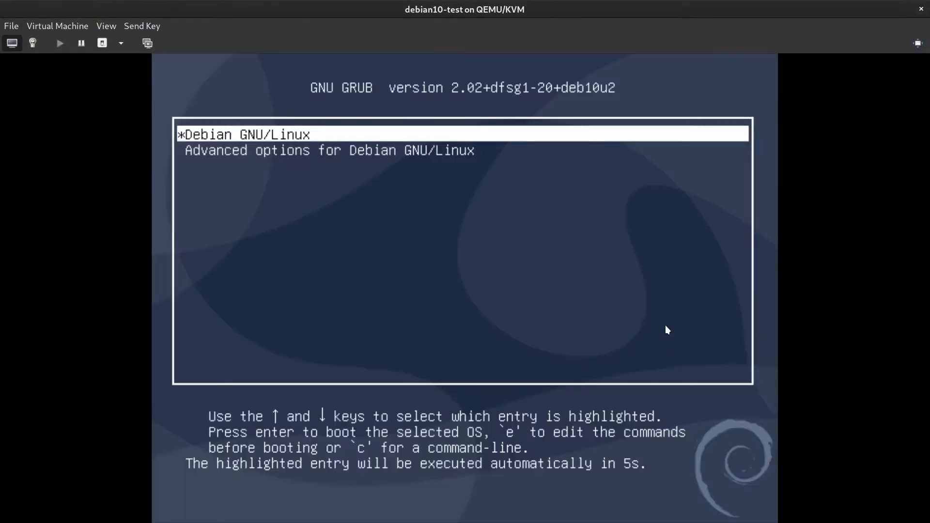
{"action": "left_click", "coordinate": [107, 26]}
{"action": "left_click", "coordinate": [124, 86]}
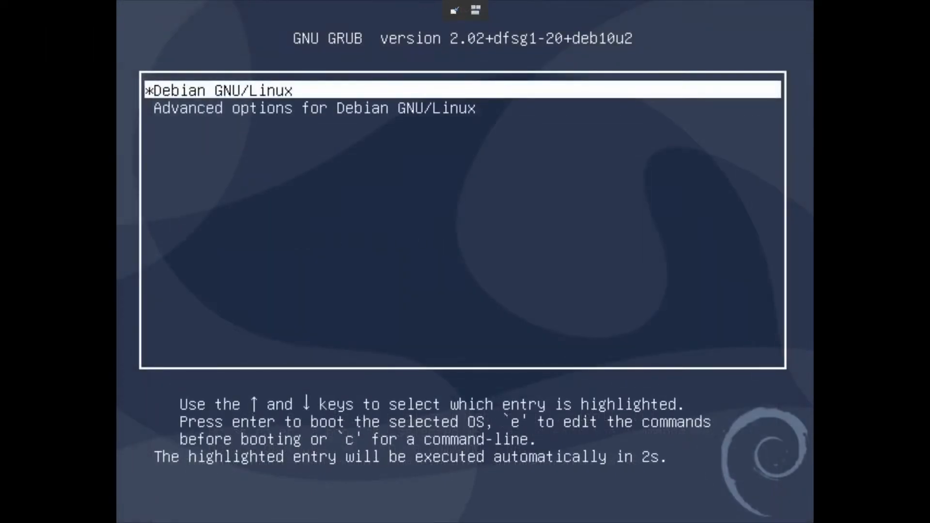
Boot the default Debian GNU/Linux entry from the GRUB menu.
{"action": "key", "text": "Down"}
{"action": "key", "text": "Up"}
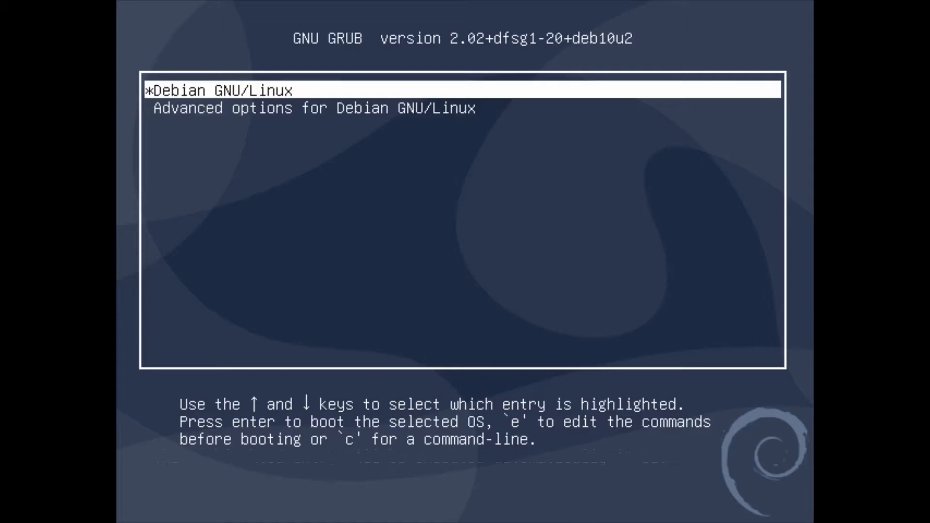
{"action": "key", "text": "Down"}
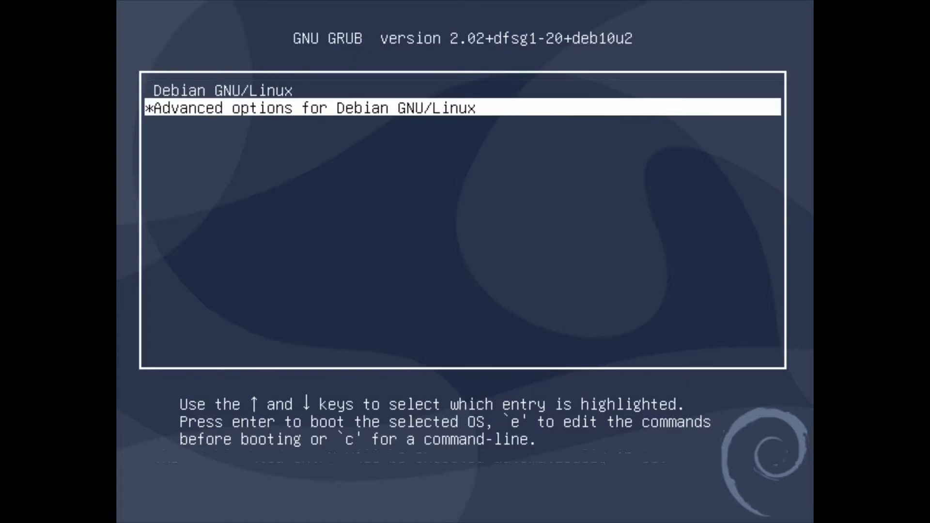
{"action": "key", "text": "Up"}
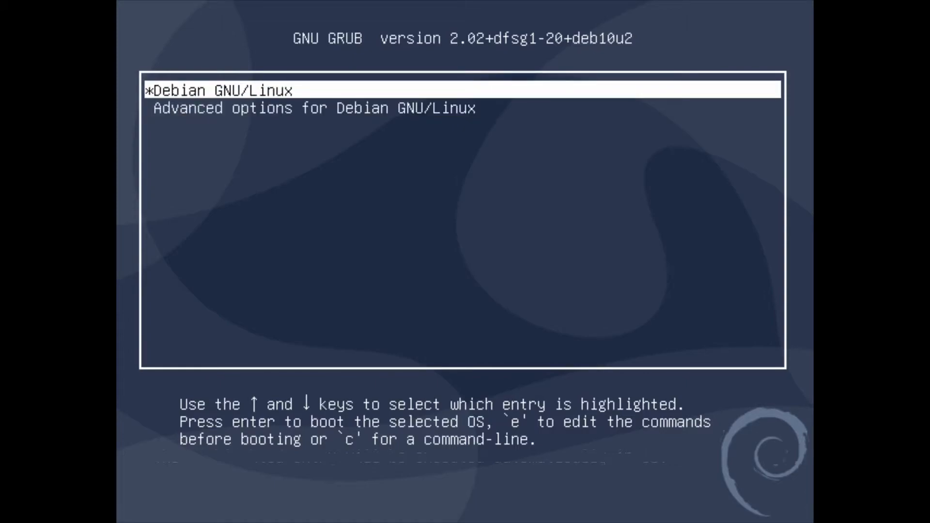
{"action": "key", "text": "Return"}
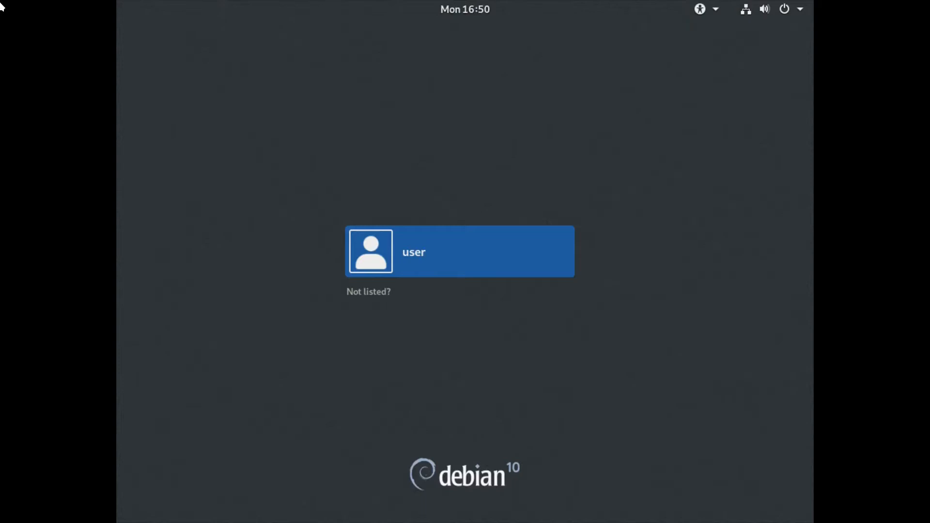
Exit fullscreen, check the VM's 2048 MiB memory and 2 CPUs, then return to the console.
{"action": "left_click", "coordinate": [455, 13]}
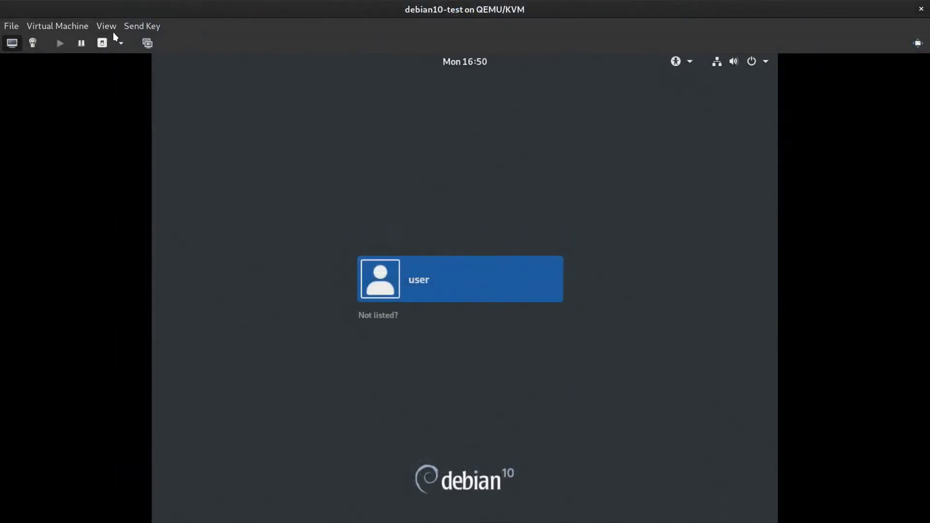
{"action": "left_click", "coordinate": [33, 42]}
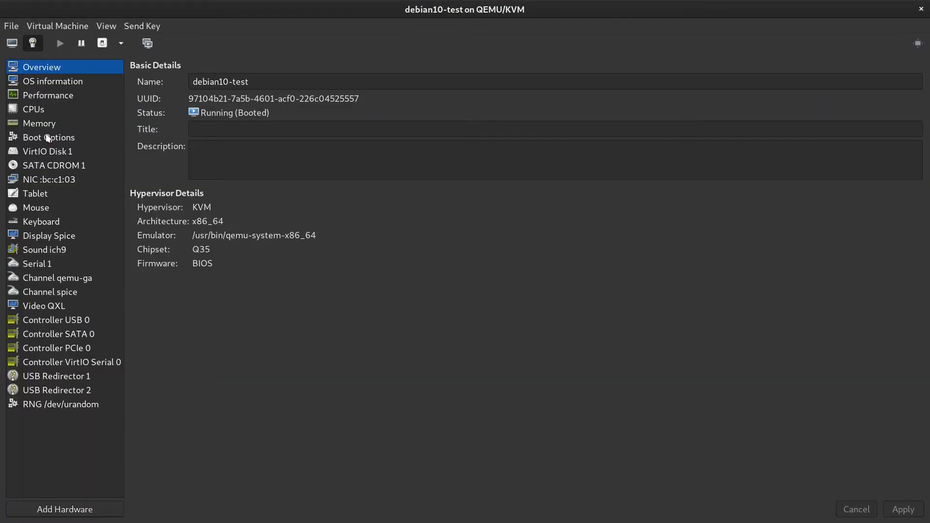
{"action": "left_click", "coordinate": [44, 126]}
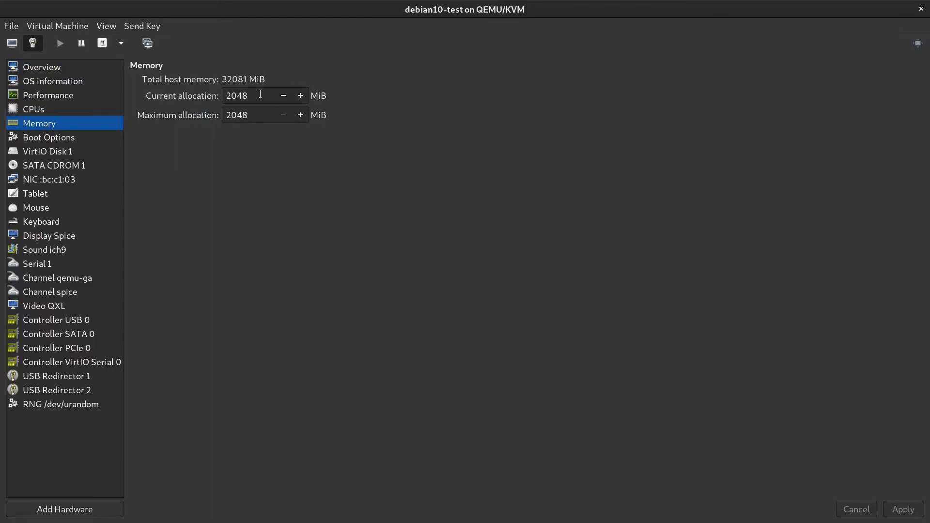
{"action": "left_click", "coordinate": [36, 110]}
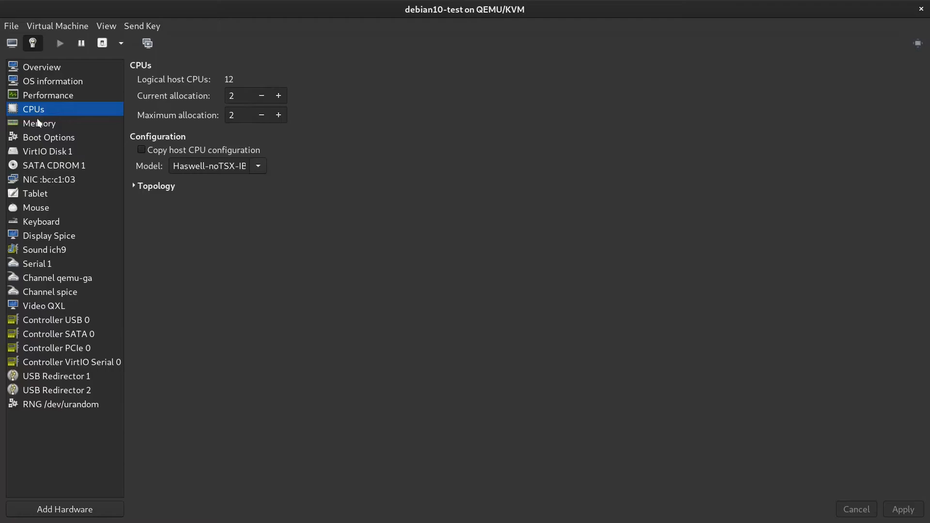
{"action": "left_click", "coordinate": [37, 124]}
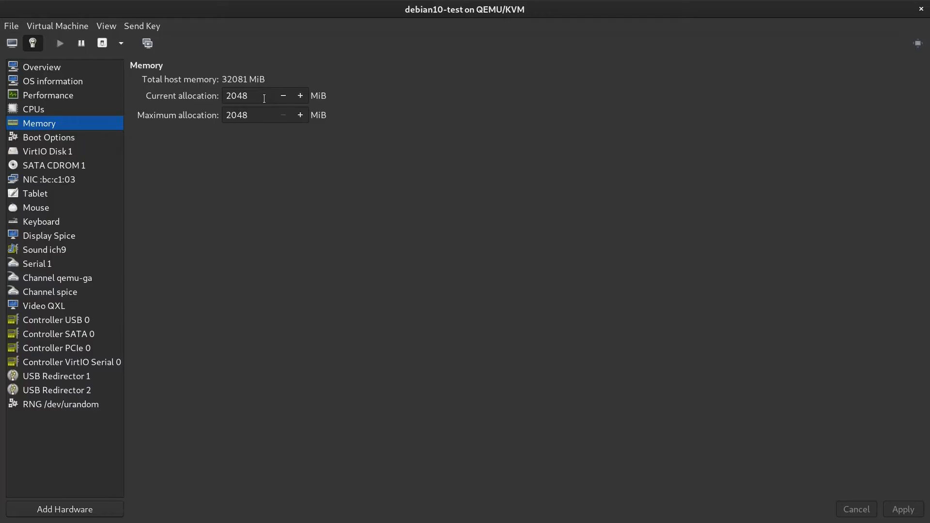
{"action": "left_click", "coordinate": [29, 110]}
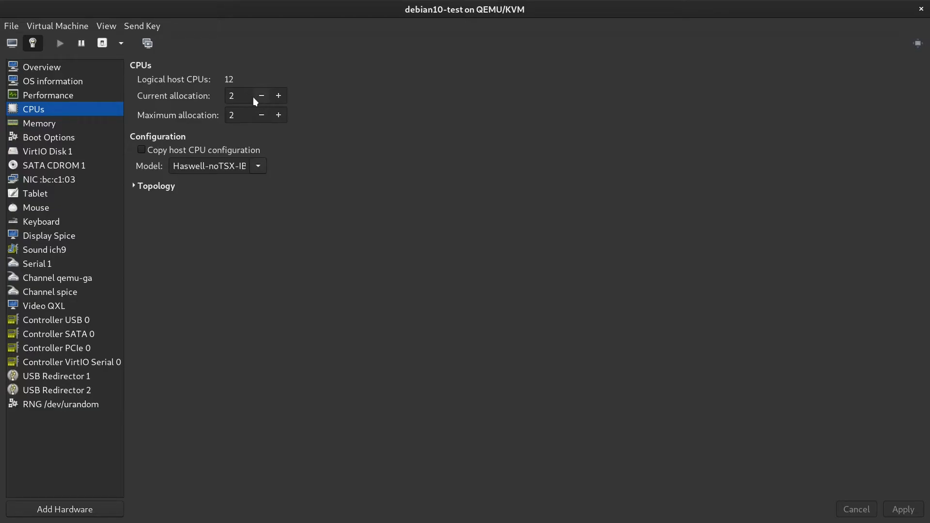
{"action": "left_click", "coordinate": [33, 125]}
{"action": "left_click", "coordinate": [12, 44]}
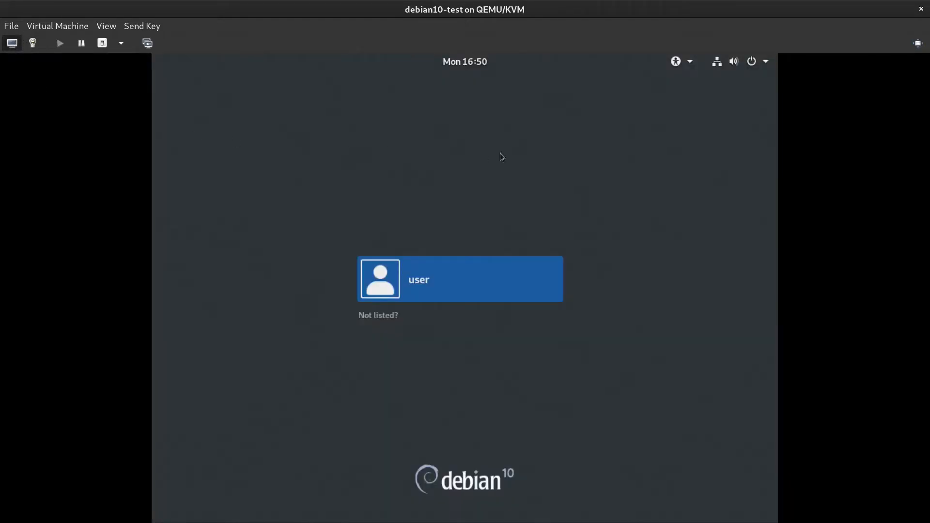
Make the console fullscreen and sign in to the listed account with its password.
{"action": "left_click", "coordinate": [106, 26]}
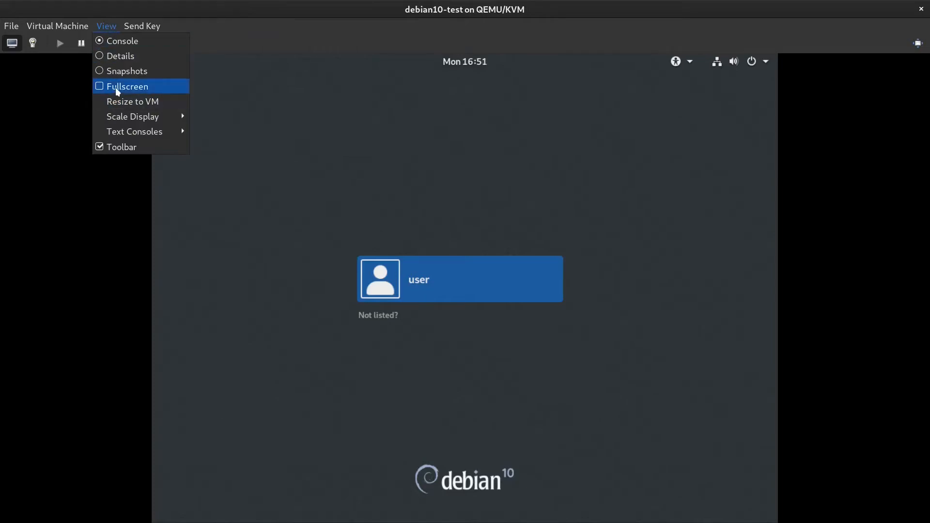
{"action": "left_click", "coordinate": [119, 86]}
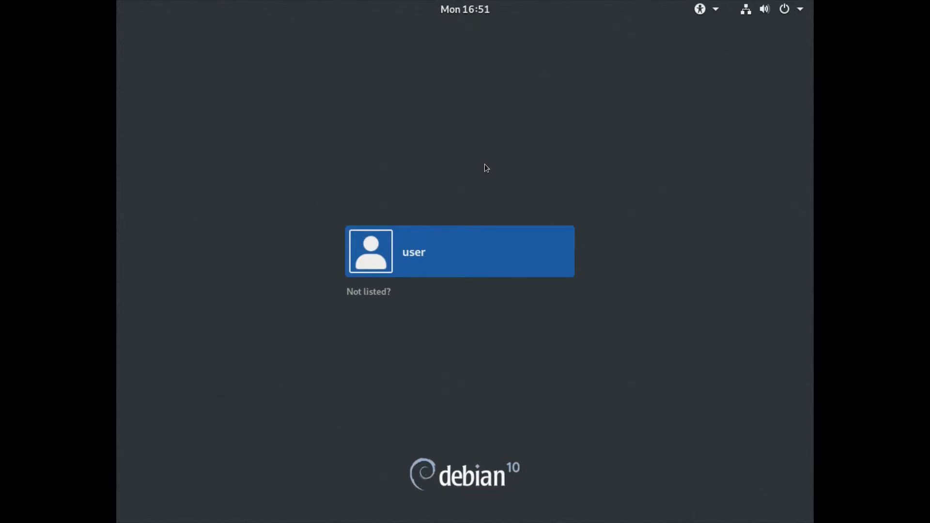
{"action": "left_click", "coordinate": [487, 265]}
{"action": "type", "text": "•••••••••••••"}
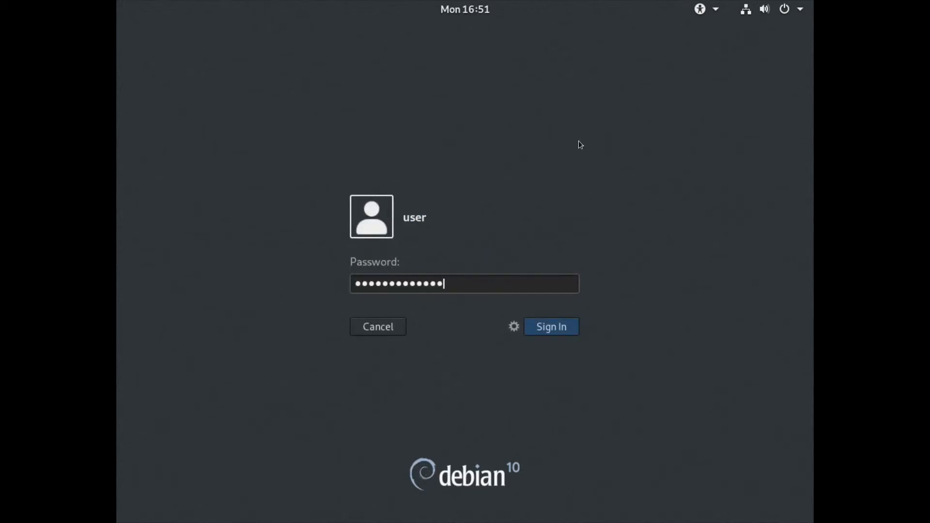
{"action": "key", "text": "Return"}
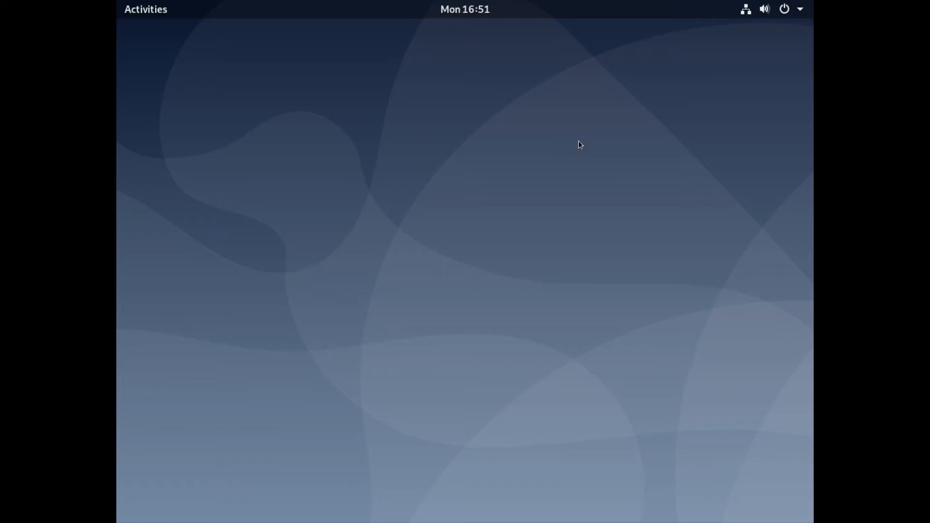
Open the Activities overview and the system status menu, then dismiss both.
{"action": "key", "text": "super"}
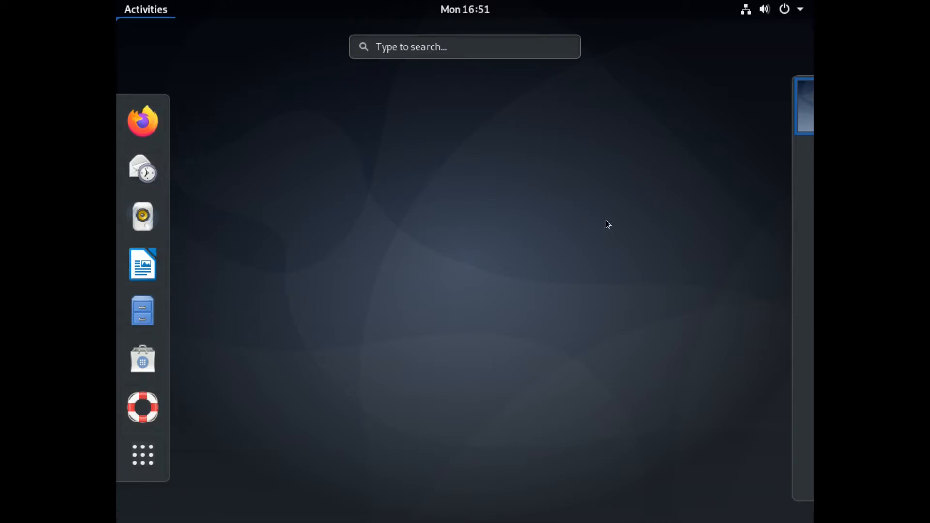
{"action": "mouse_move", "coordinate": [814, 125]}
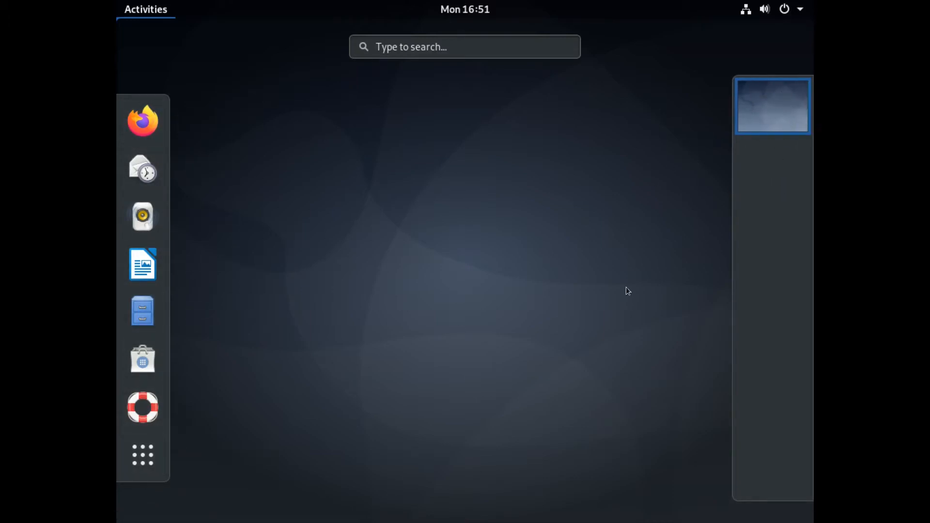
{"action": "left_click", "coordinate": [630, 99]}
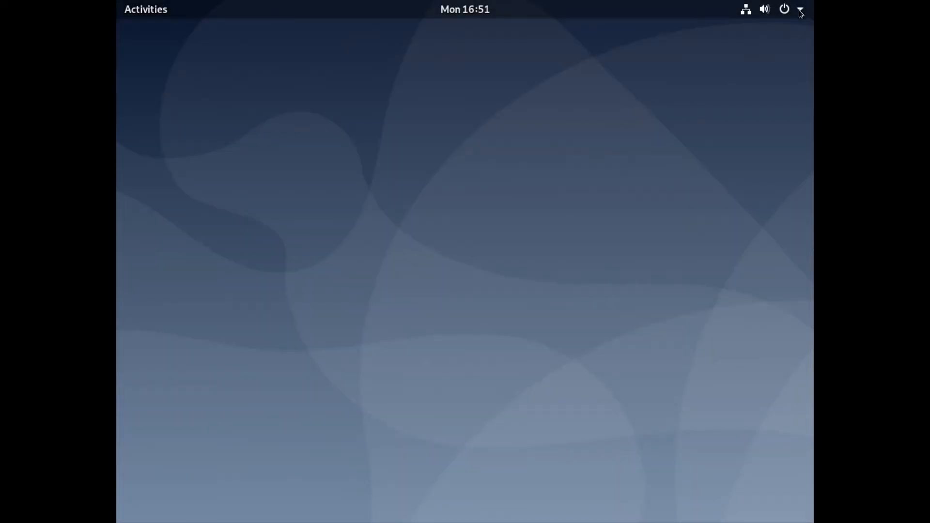
{"action": "left_click", "coordinate": [802, 10]}
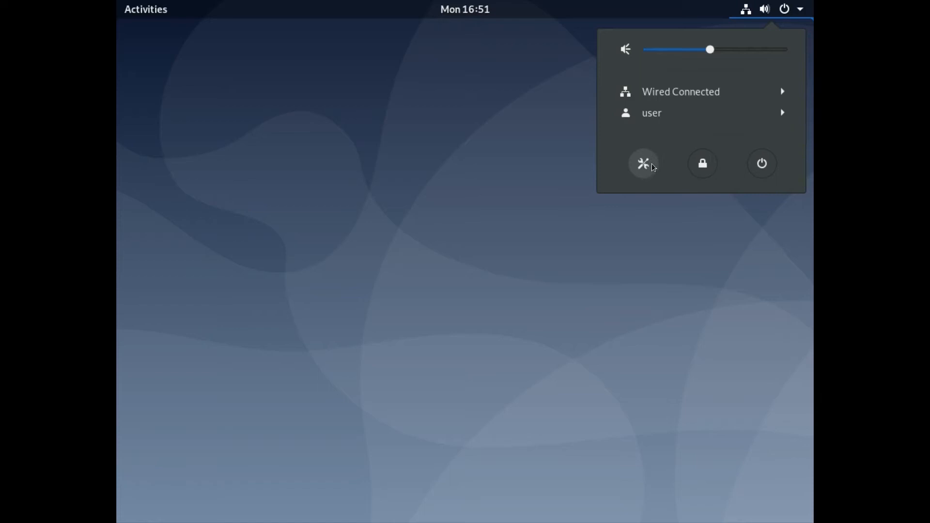
{"action": "left_click", "coordinate": [453, 174]}
Search Activities for 'setting' and launch the Settings application.
{"action": "key", "text": "super"}
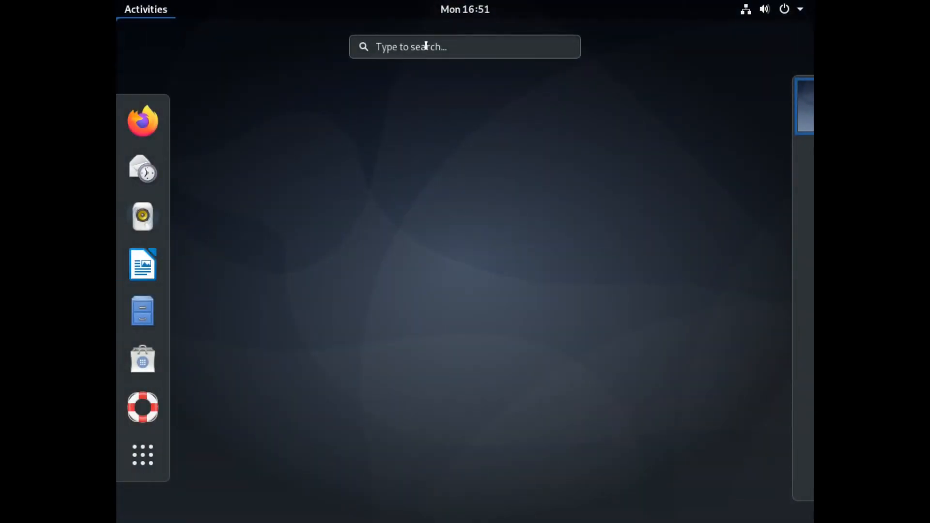
{"action": "type", "text": "settings"}
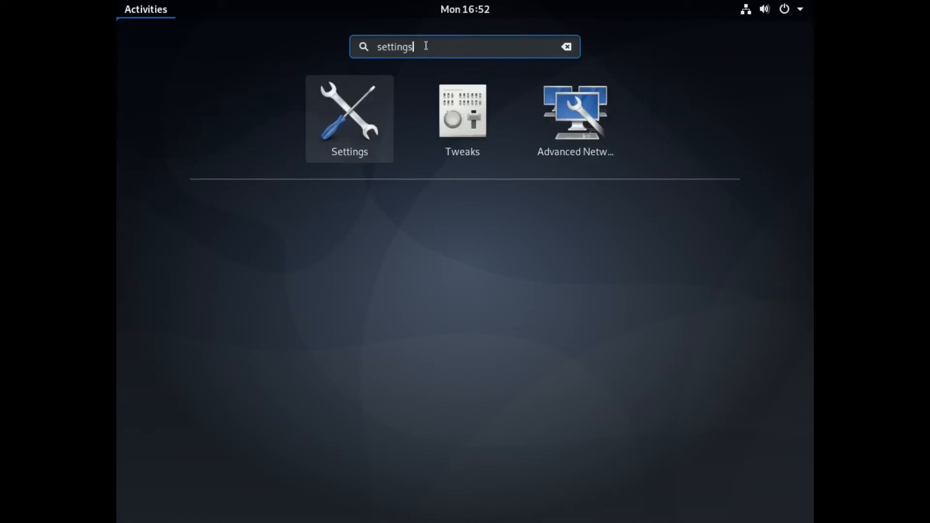
{"action": "key", "text": "BackSpace"}
{"action": "key", "text": "BackSpace"}
{"action": "key", "text": "BackSpace"}
{"action": "key", "text": "BackSpace"}
{"action": "key", "text": "BackSpace"}
{"action": "key", "text": "BackSpace"}
{"action": "key", "text": "BackSpace"}
{"action": "key", "text": "BackSpace"}
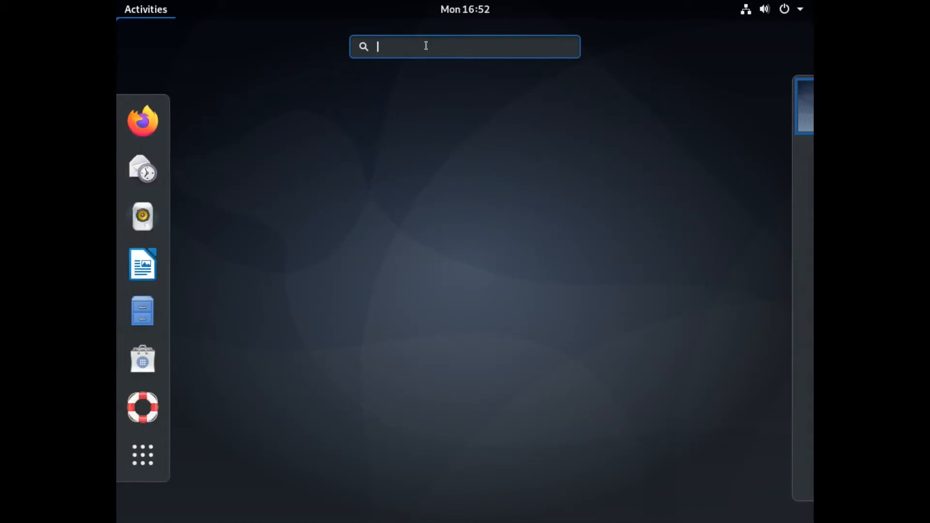
{"action": "type", "text": "ter"}
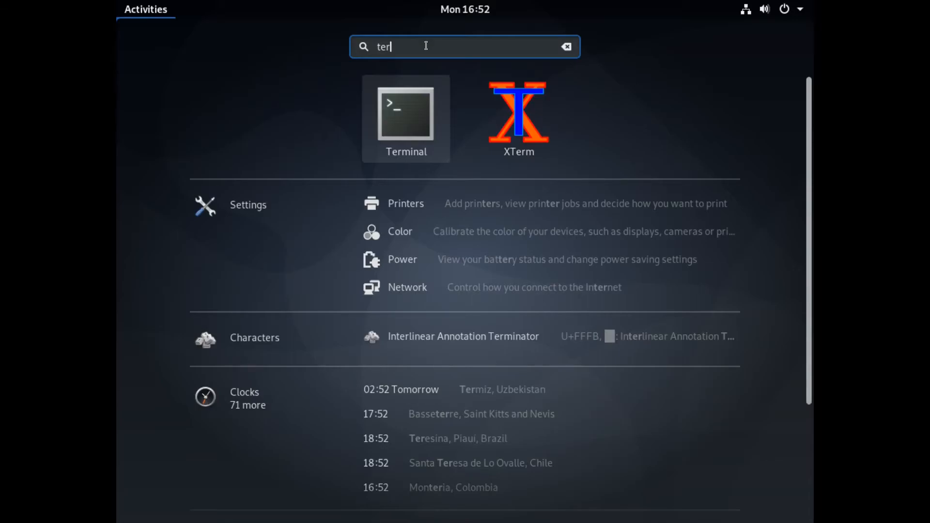
{"action": "key", "text": "BackSpace"}
{"action": "key", "text": "BackSpace"}
{"action": "key", "text": "BackSpace"}
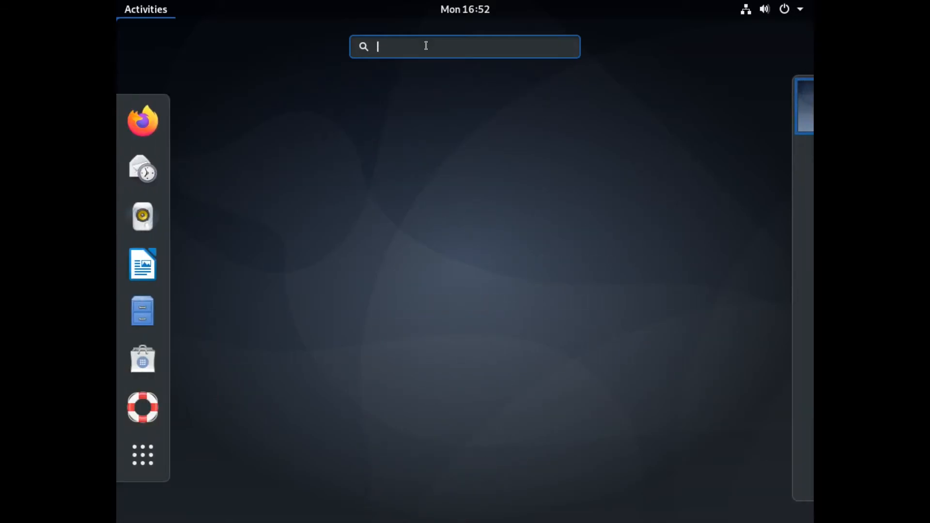
{"action": "type", "text": "setting"}
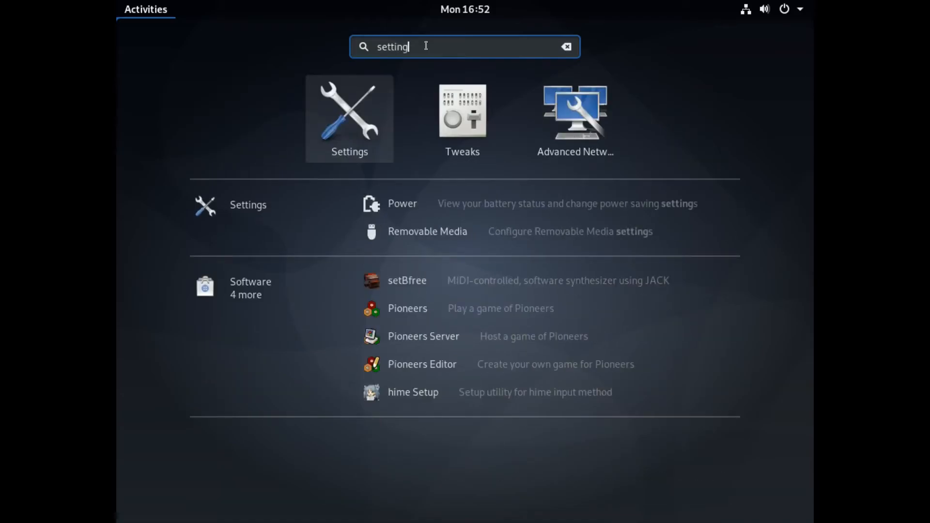
{"action": "key", "text": "Return"}
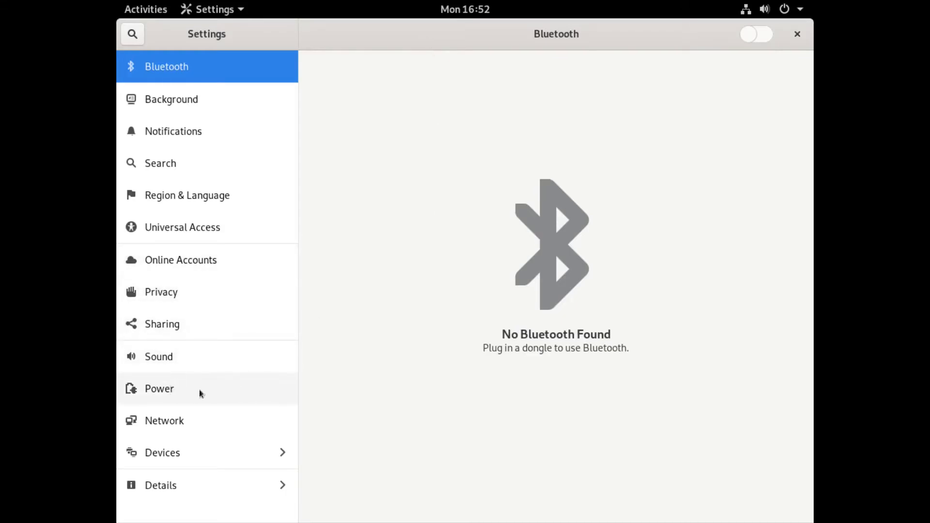
Set Power's Blank screen to Never, turn off automatic suspend when idle, and go to Displays.
{"action": "left_click", "coordinate": [185, 391]}
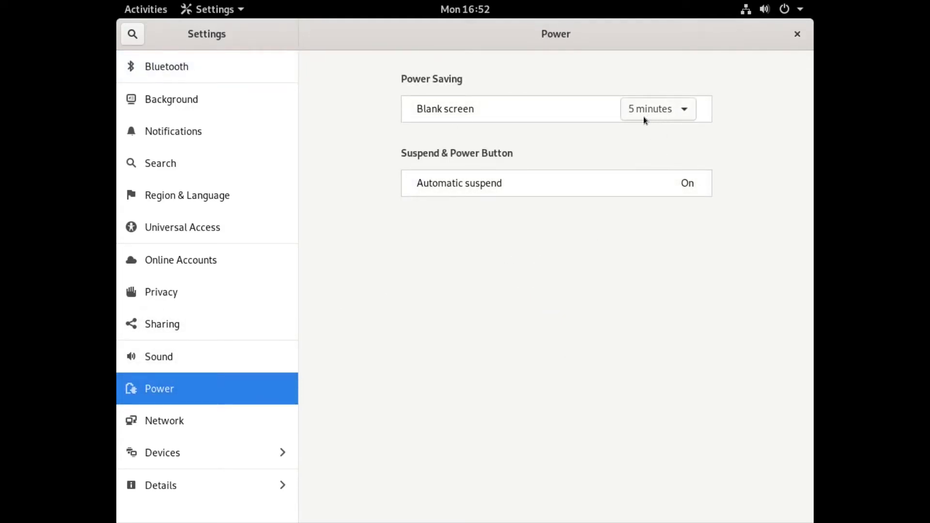
{"action": "left_click", "coordinate": [685, 110]}
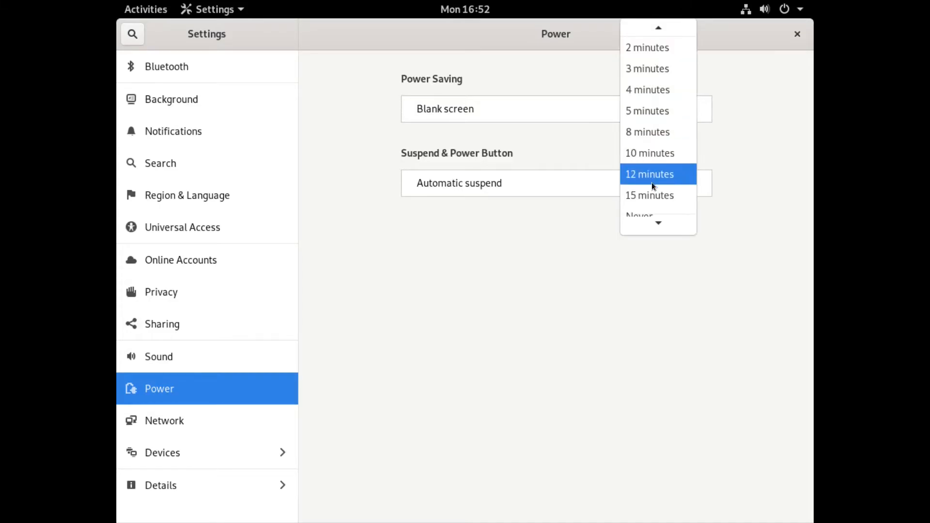
{"action": "left_click", "coordinate": [646, 206]}
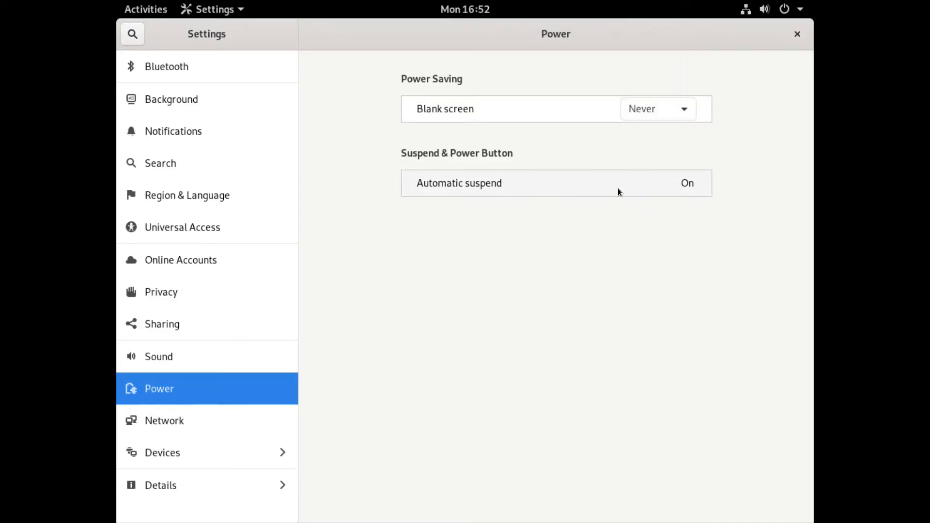
{"action": "left_click", "coordinate": [644, 189]}
{"action": "left_click", "coordinate": [547, 276]}
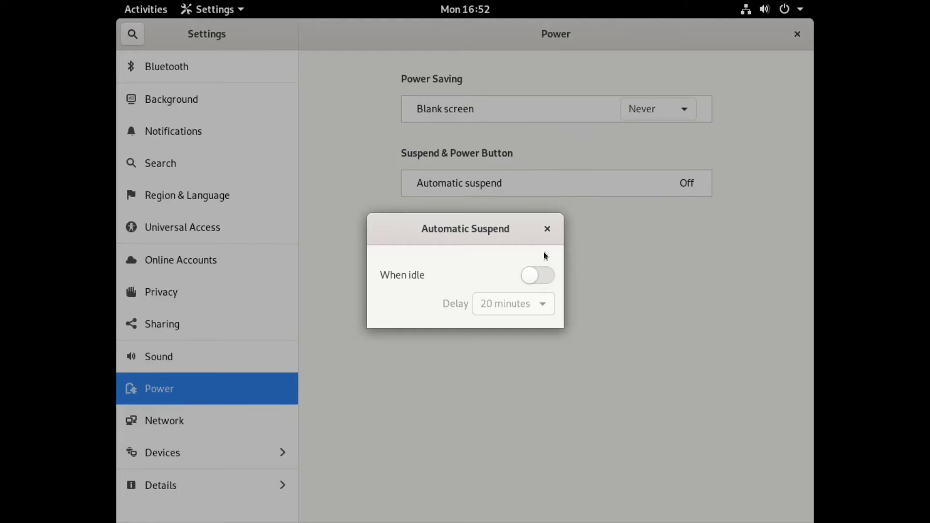
{"action": "left_click", "coordinate": [548, 231]}
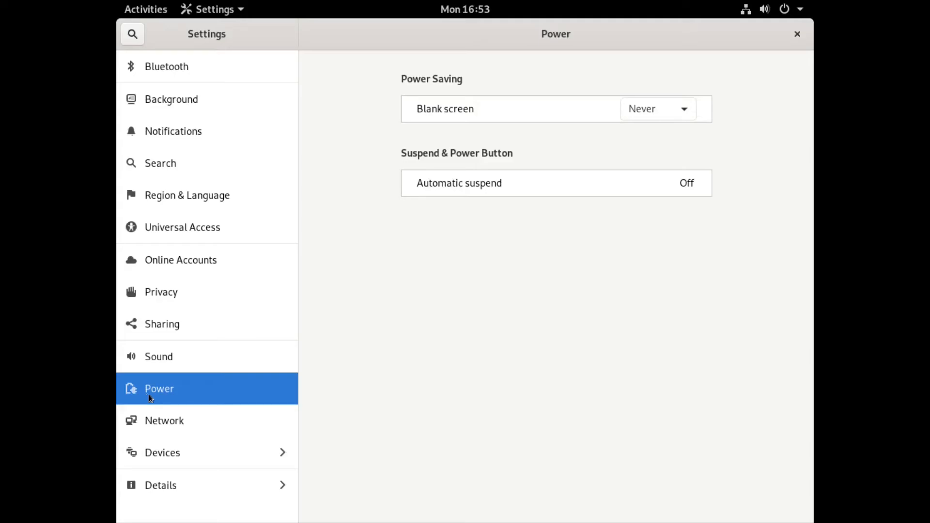
{"action": "left_click", "coordinate": [200, 452]}
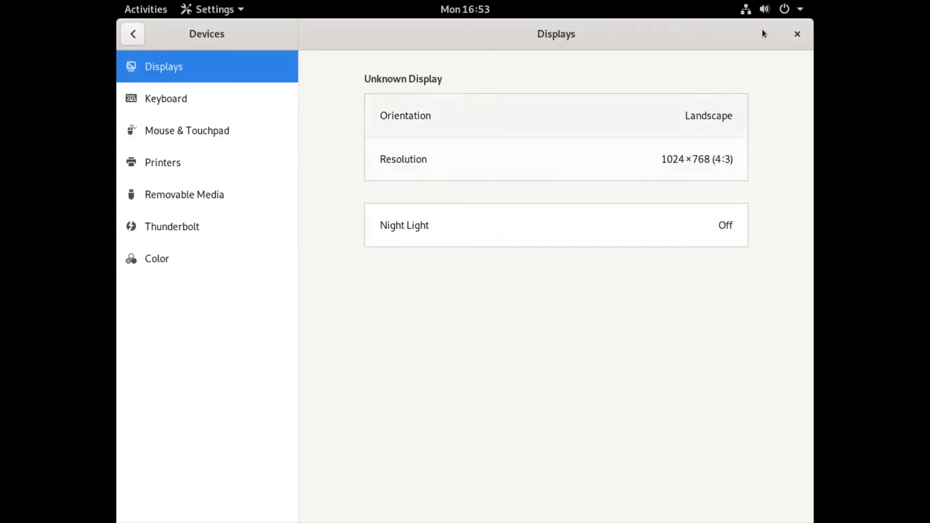
Use the desktop's Display Settings to set 1920×1080 (16:9) at 200 % scale and keep the changes.
{"action": "left_click", "coordinate": [798, 34]}
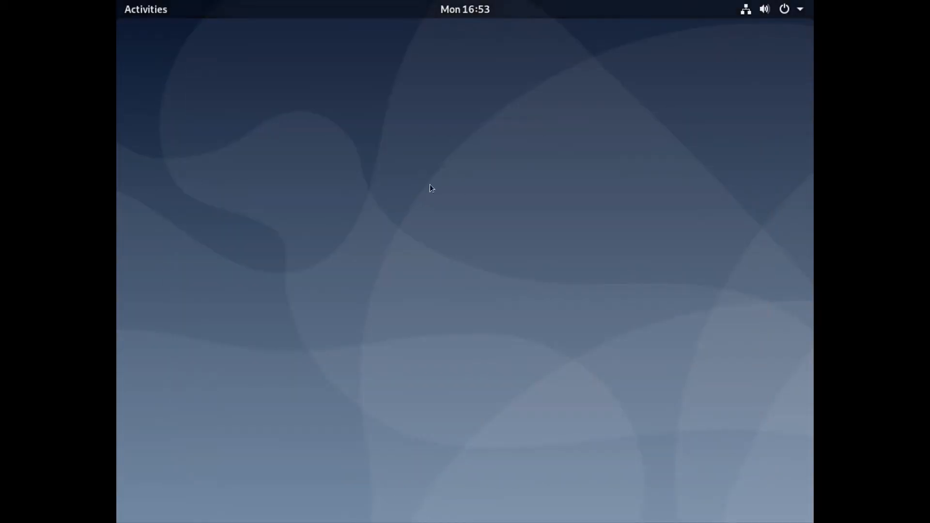
{"action": "right_click", "coordinate": [467, 164]}
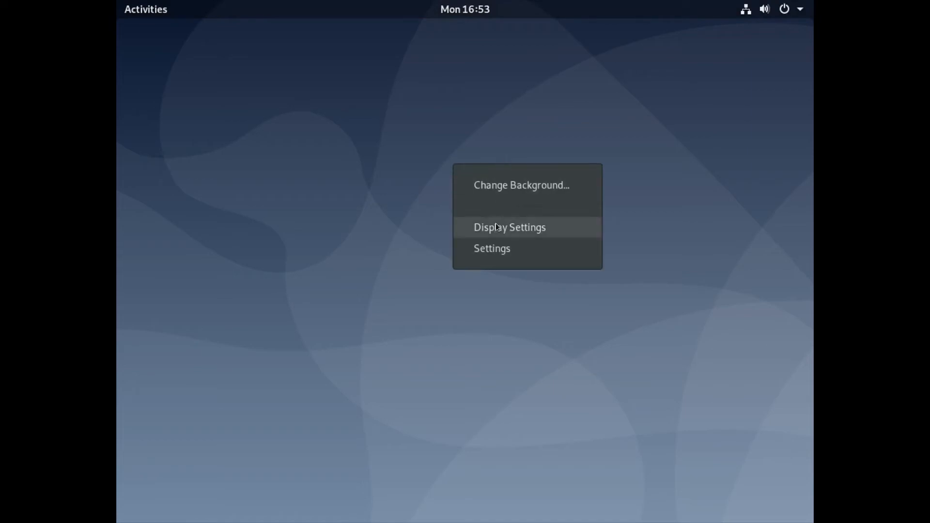
{"action": "left_click", "coordinate": [504, 232]}
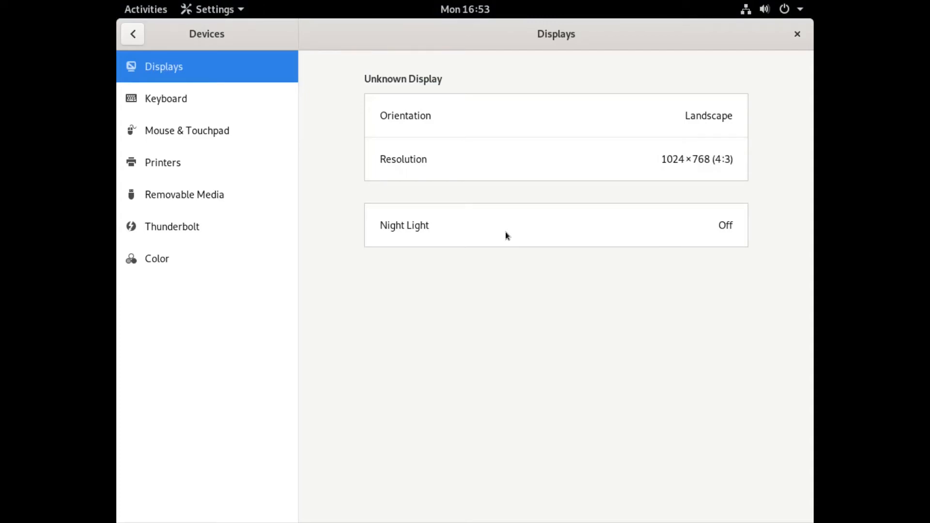
{"action": "left_click", "coordinate": [489, 167]}
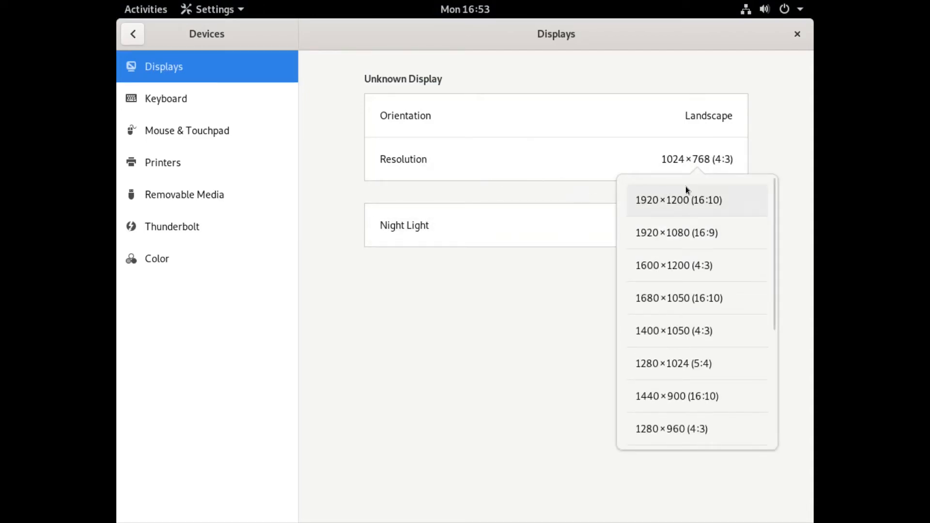
{"action": "left_click", "coordinate": [676, 235]}
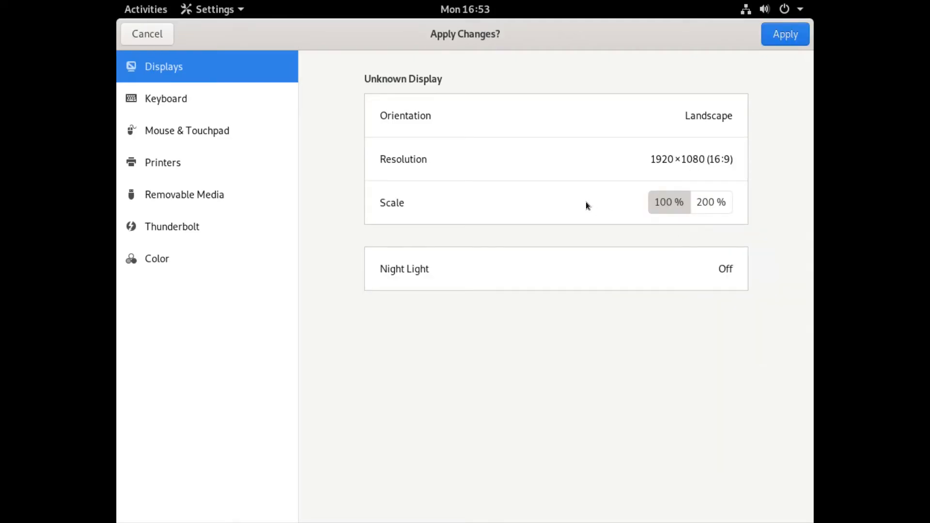
{"action": "left_click", "coordinate": [713, 207]}
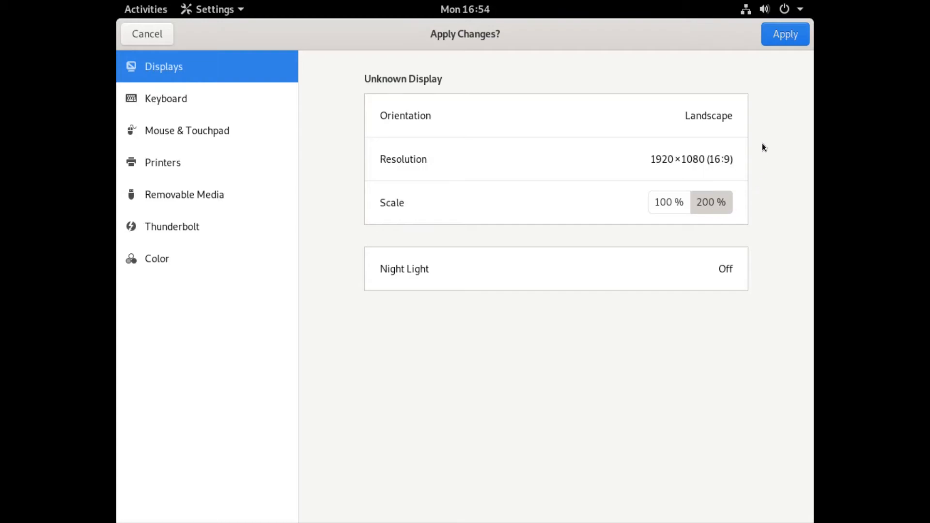
{"action": "left_click", "coordinate": [785, 34]}
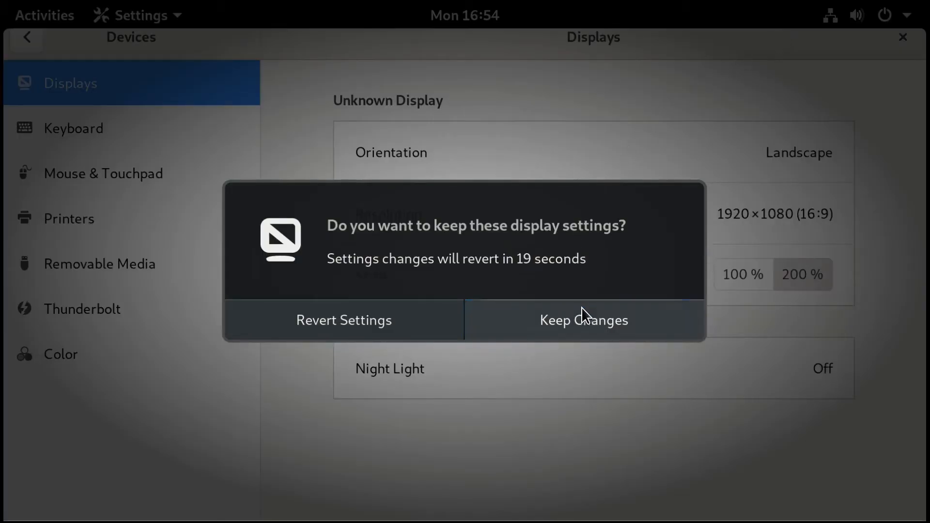
{"action": "left_click", "coordinate": [587, 321]}
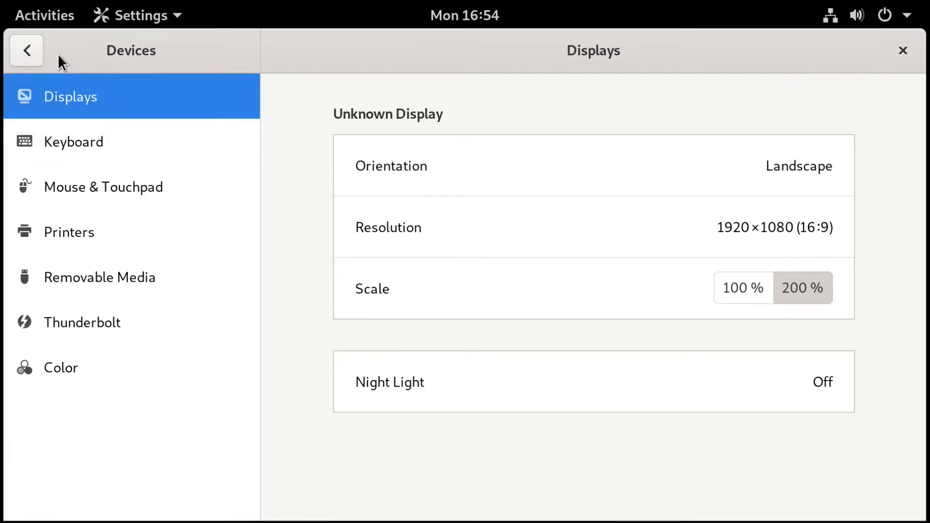
Go to Devices › Keyboard and open the Add Custom Shortcut dialog at the bottom of the list.
{"action": "left_click", "coordinate": [27, 50]}
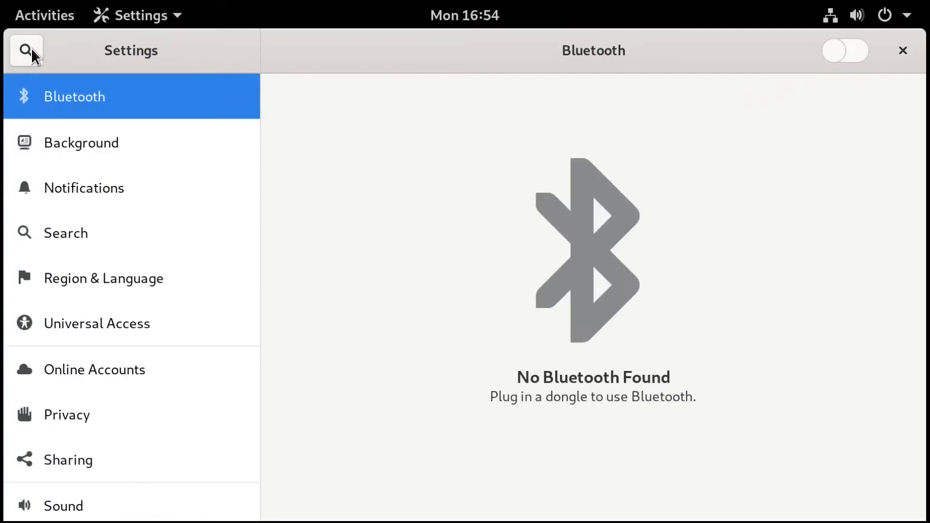
{"action": "scroll", "coordinate": [139, 214], "scroll_direction": "down", "scroll_amount": 3}
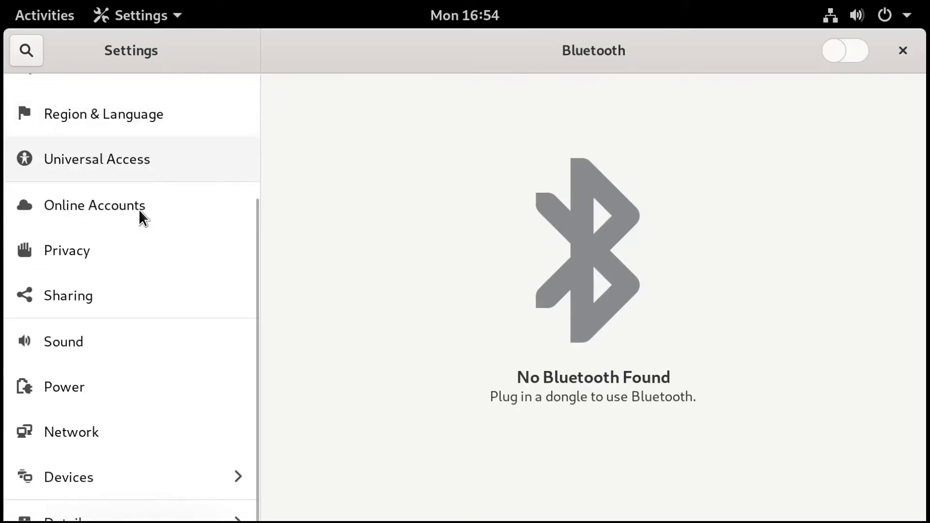
{"action": "left_click", "coordinate": [71, 479]}
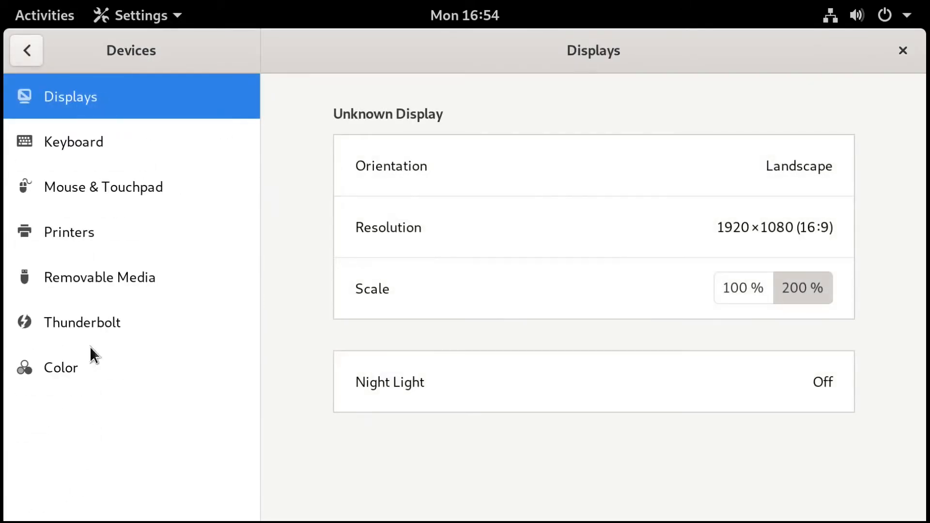
{"action": "left_click", "coordinate": [122, 146]}
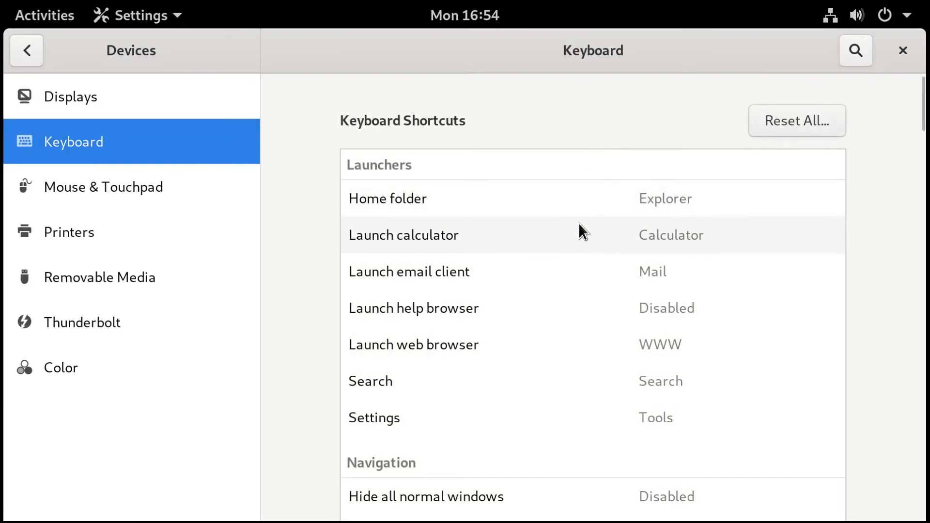
{"action": "scroll", "coordinate": [579, 223], "scroll_direction": "down", "scroll_amount": 15}
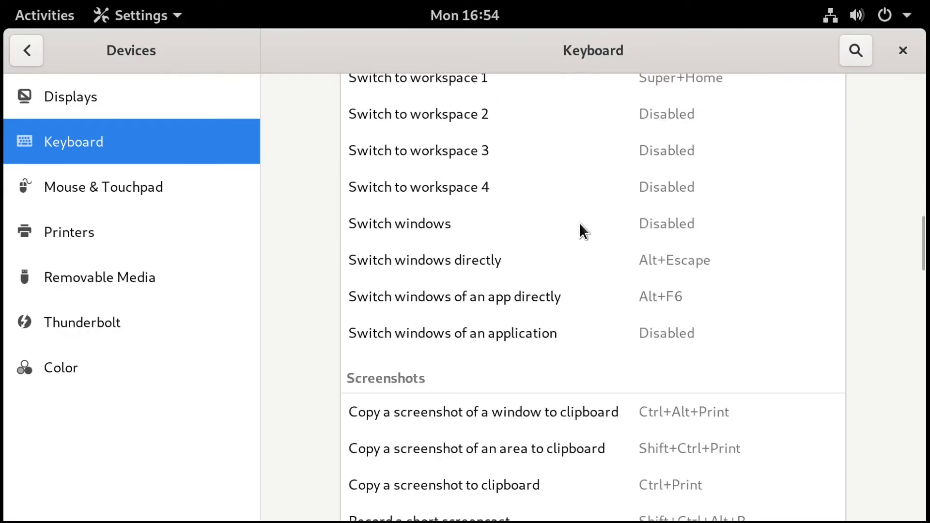
{"action": "scroll", "coordinate": [579, 222], "scroll_direction": "down", "scroll_amount": 20}
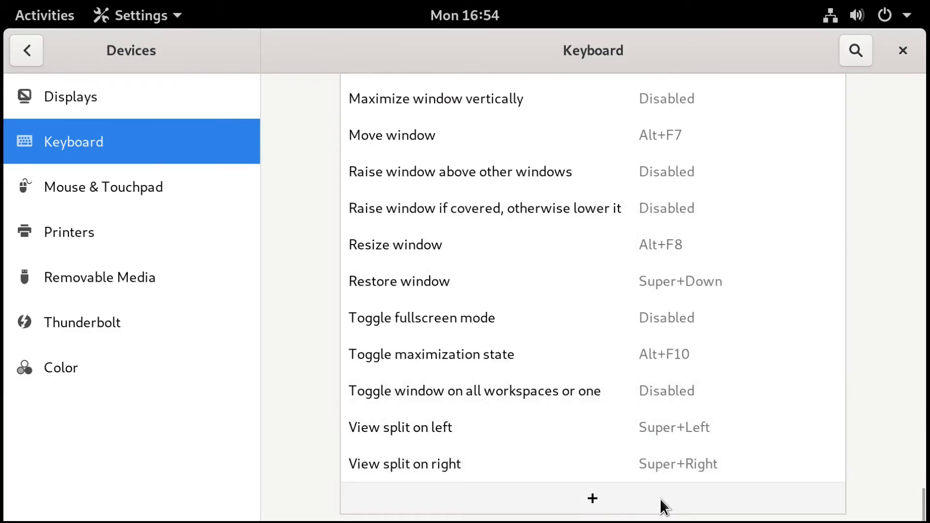
{"action": "left_click", "coordinate": [594, 500]}
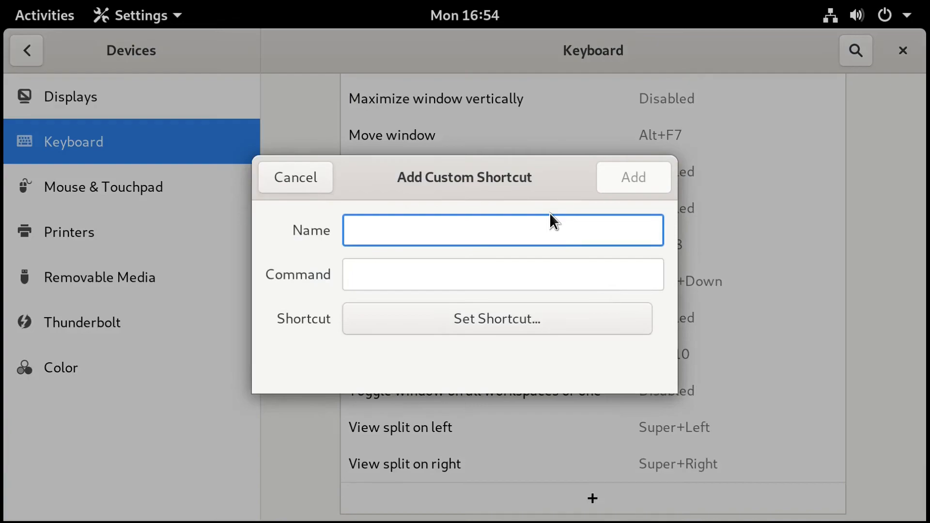
Create a custom shortcut 'Terminal' running gnome-terminal, bound to Ctrl+Alt+T.
{"action": "type", "text": "Terminal"}
{"action": "key", "text": "Tab"}
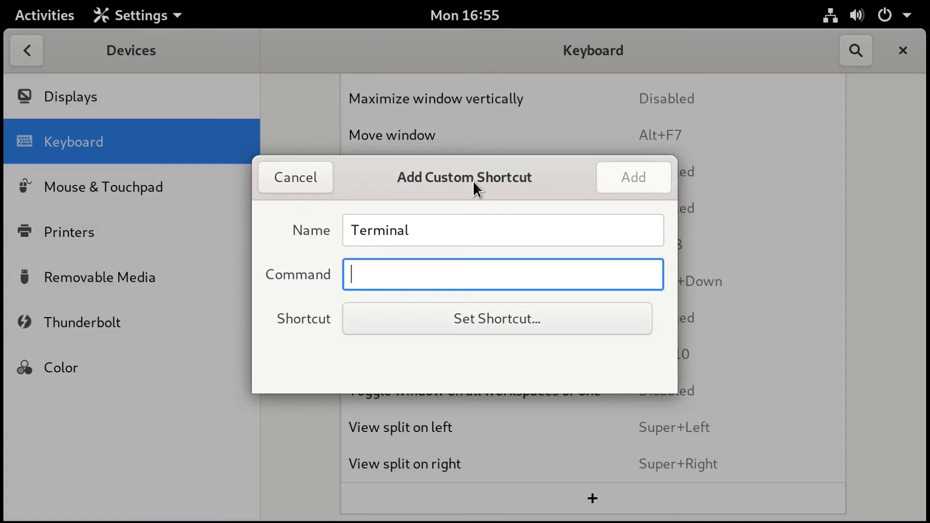
{"action": "type", "text": "g"}
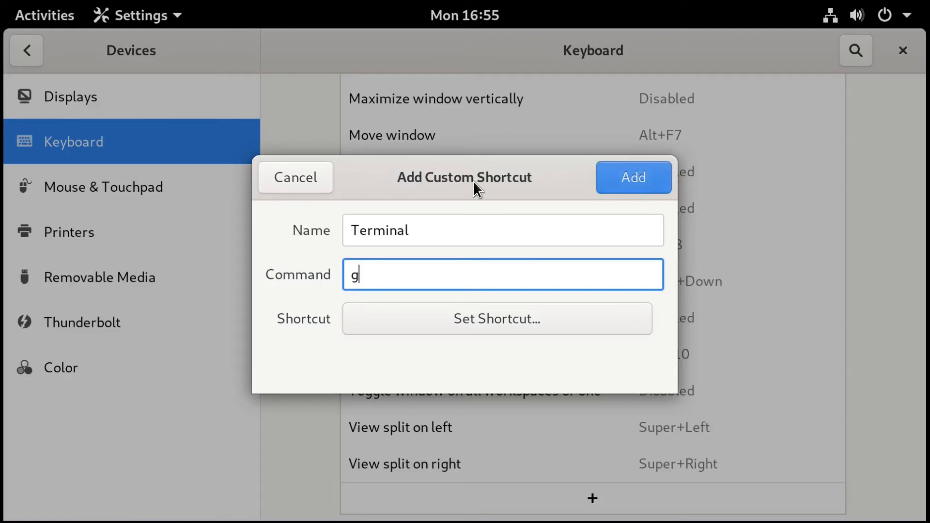
{"action": "type", "text": "nome-terminal"}
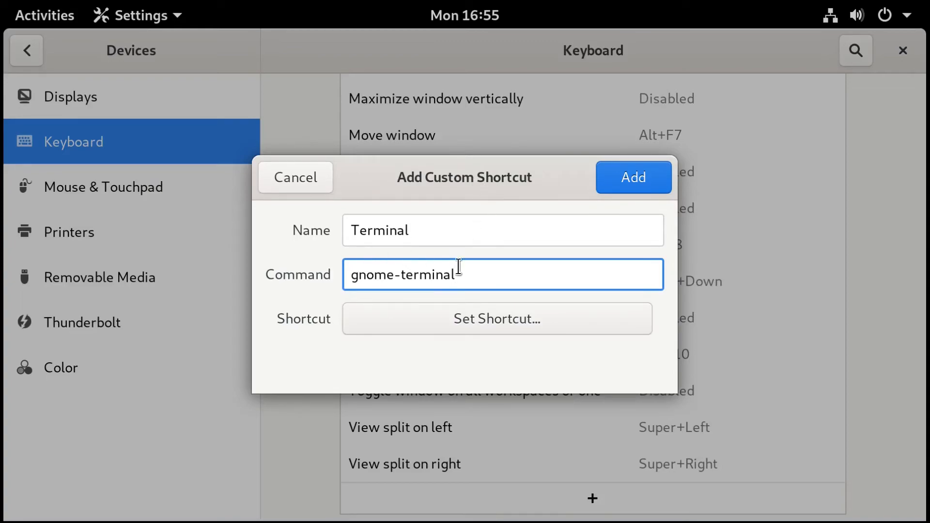
{"action": "left_click", "coordinate": [498, 321]}
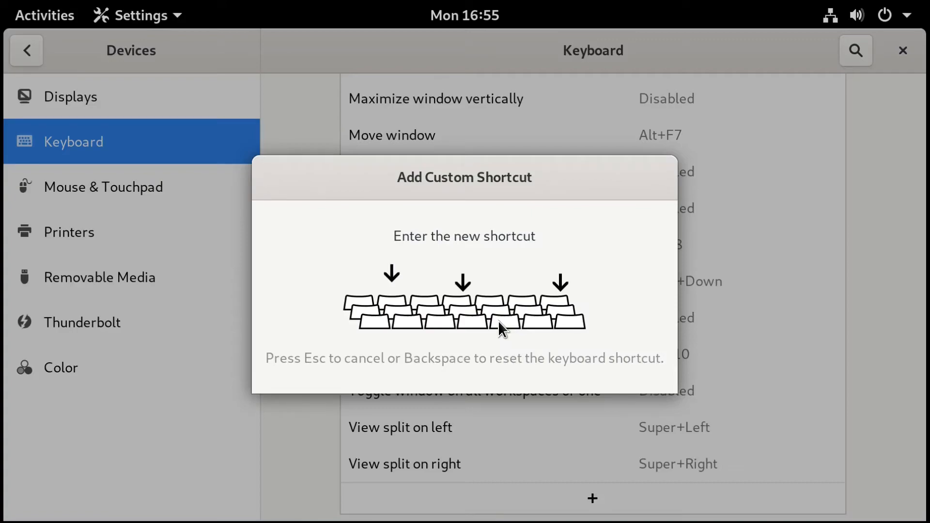
{"action": "key", "text": "ctrl+alt+t"}
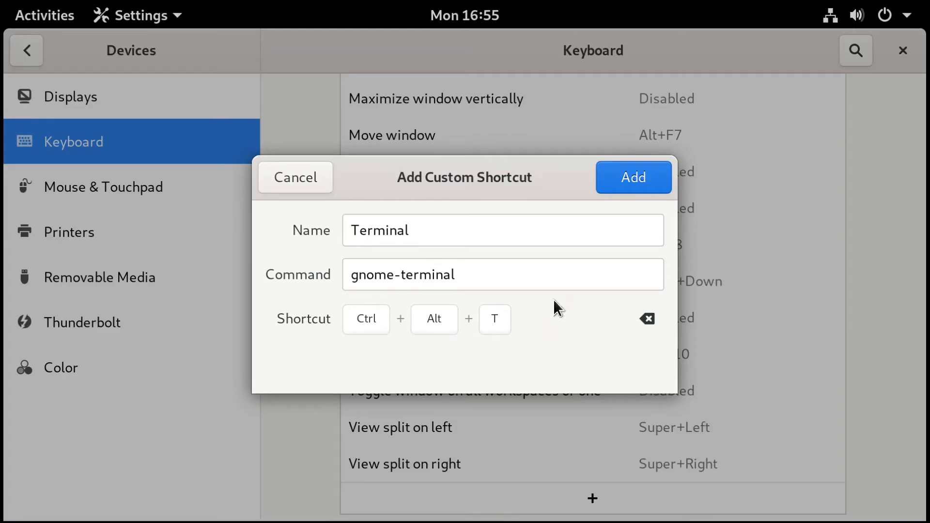
{"action": "left_click", "coordinate": [627, 177]}
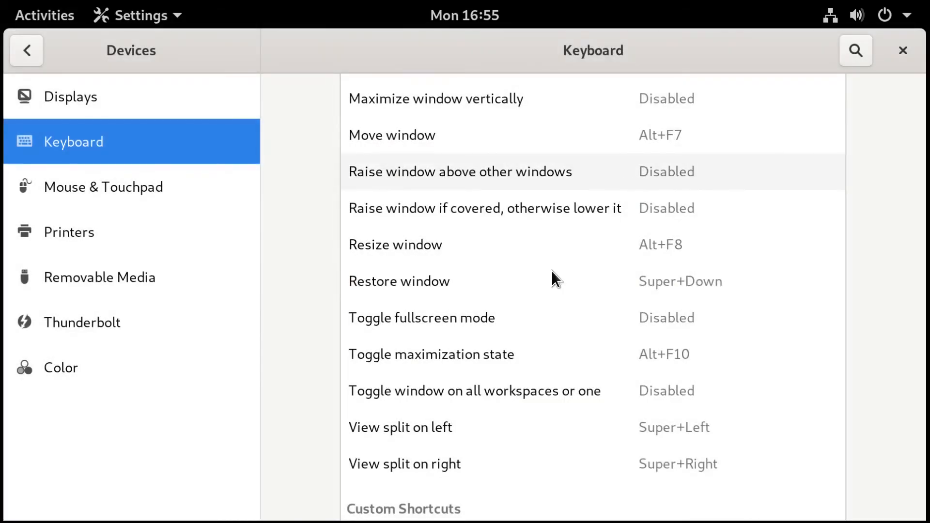
Launch a terminal with Ctrl+Alt+T and move it right to uncover the Settings sidebar.
{"action": "scroll", "coordinate": [548, 271], "scroll_direction": "down", "scroll_amount": 3}
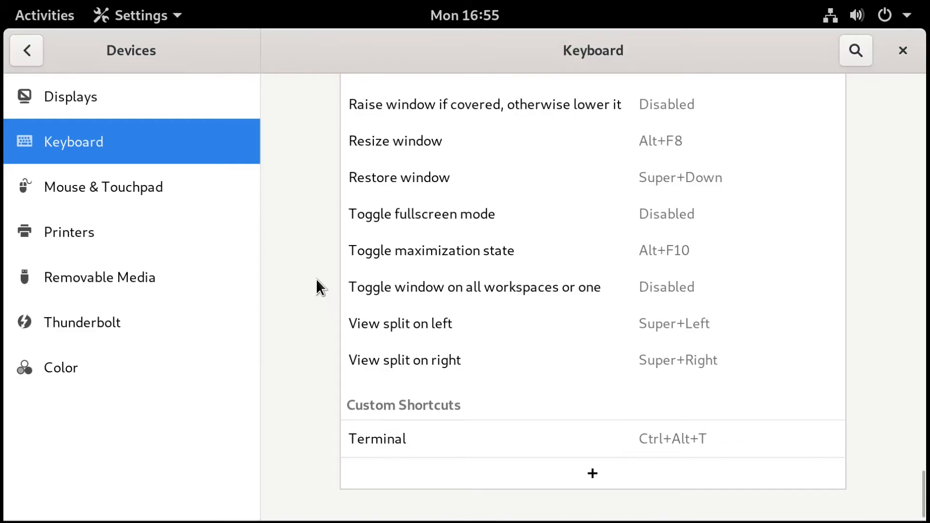
{"action": "key", "text": "ctrl+alt+t"}
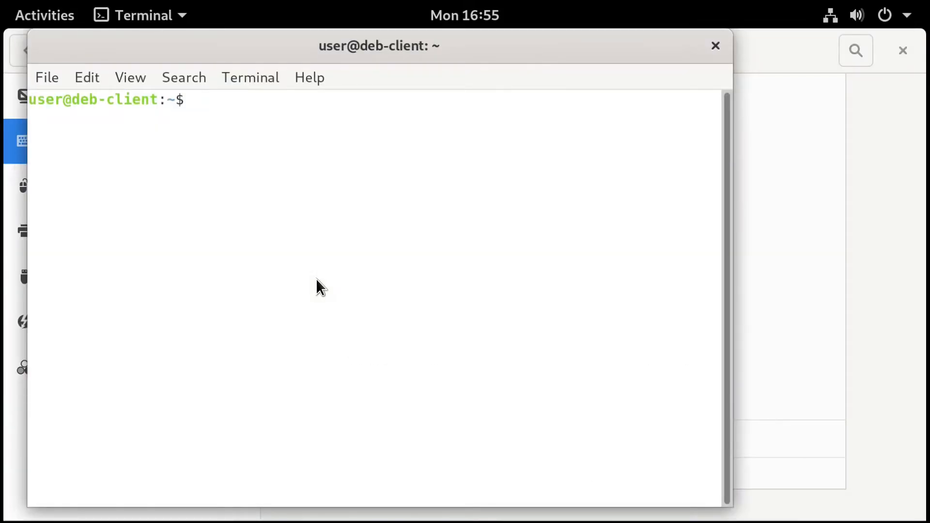
{"action": "left_click_drag", "start_coordinate": [518, 52], "coordinate": [600, 52]}
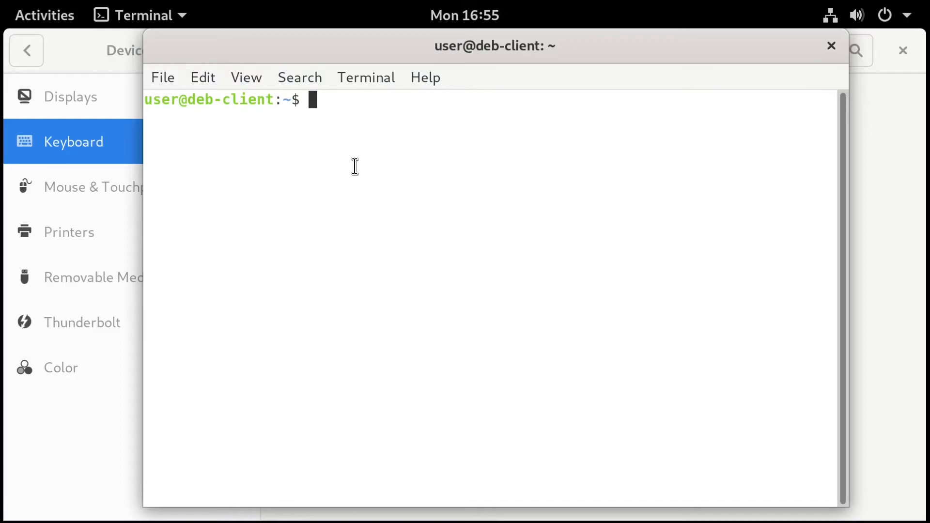
In the terminal profile's Colors, uncheck system theme colors so Tango dark applies, then return to Settings' Displays.
{"action": "left_click", "coordinate": [203, 79]}
{"action": "left_click", "coordinate": [239, 213]}
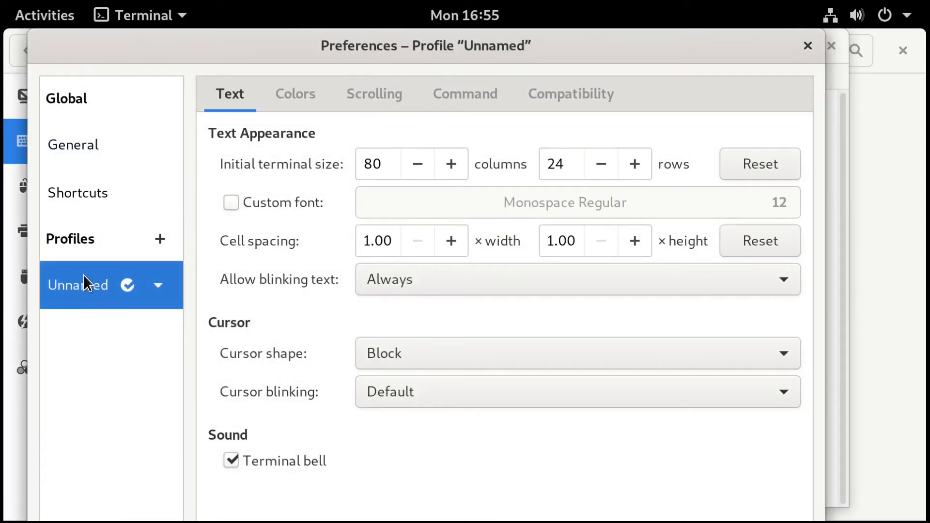
{"action": "left_click", "coordinate": [295, 94]}
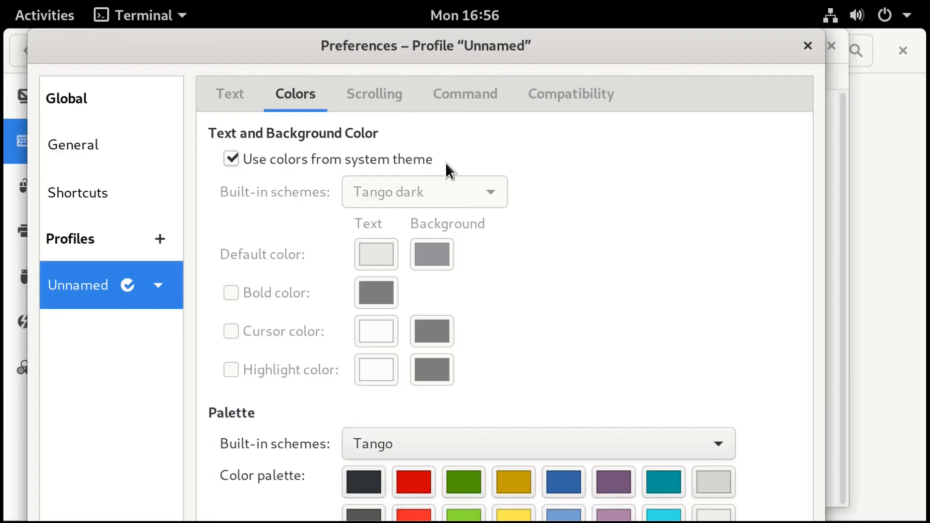
{"action": "left_click", "coordinate": [249, 163]}
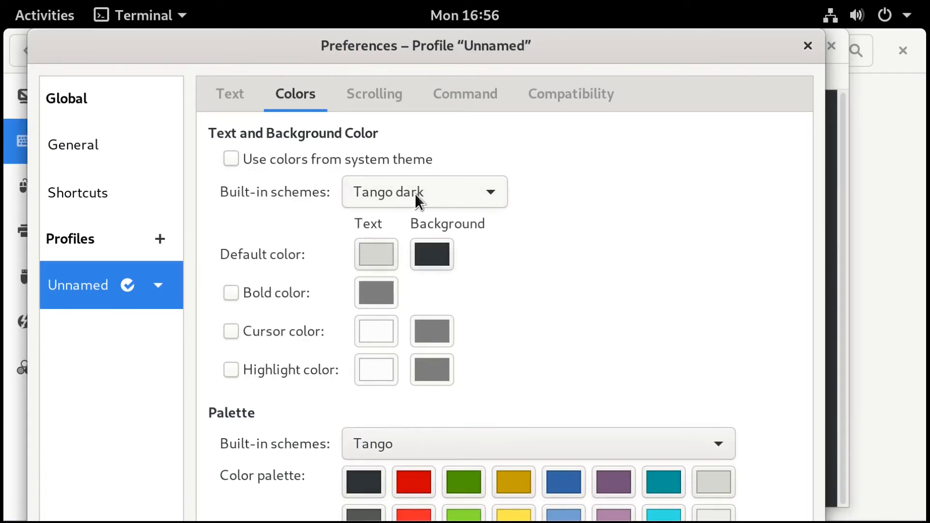
{"action": "left_click_drag", "start_coordinate": [619, 208], "coordinate": [673, 245]}
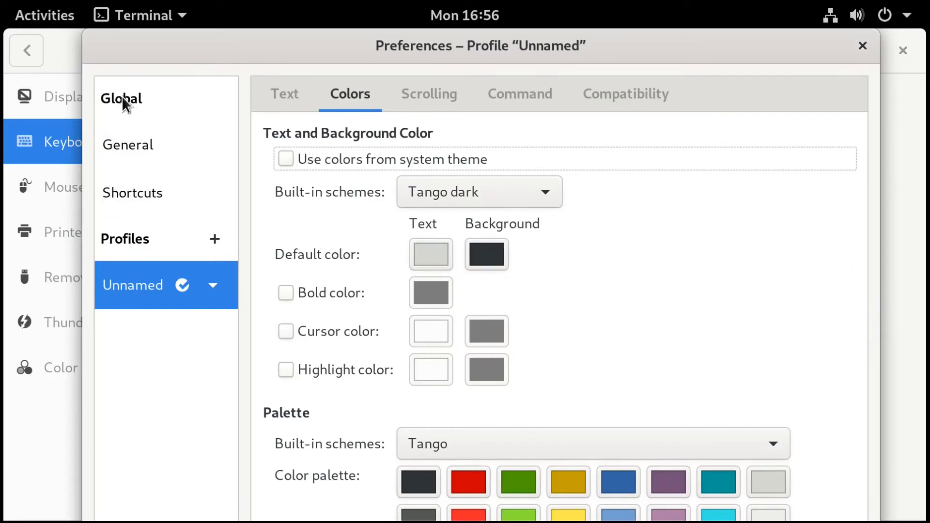
{"action": "left_click", "coordinate": [68, 54]}
{"action": "left_click", "coordinate": [65, 103]}
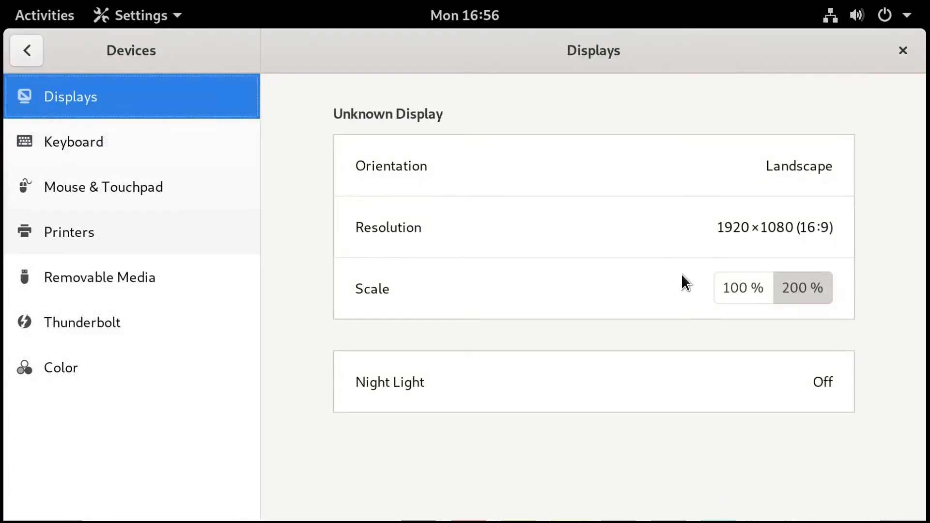
Switch the display scale to 100%, keep it, and close the terminal Preferences.
{"action": "left_click", "coordinate": [749, 295]}
{"action": "left_click", "coordinate": [884, 51]}
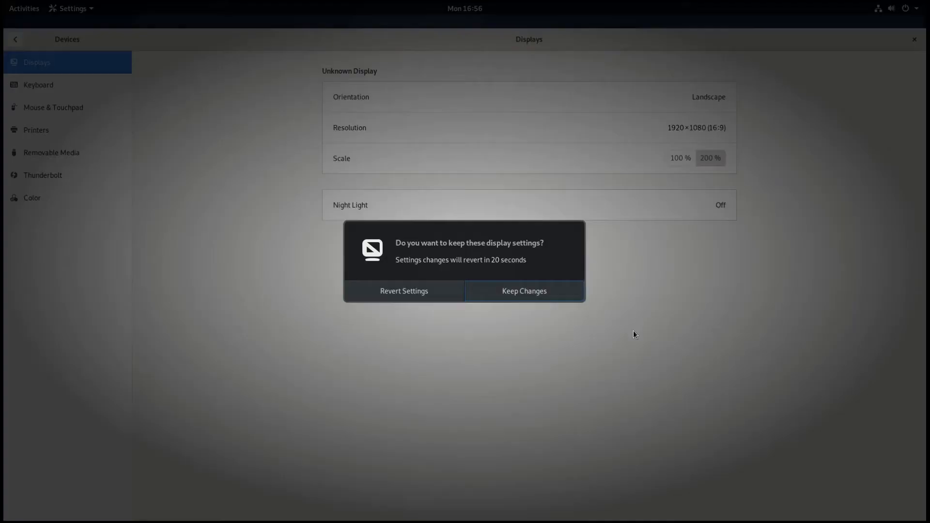
{"action": "left_click", "coordinate": [530, 293]}
{"action": "key", "text": "alt+Tab"}
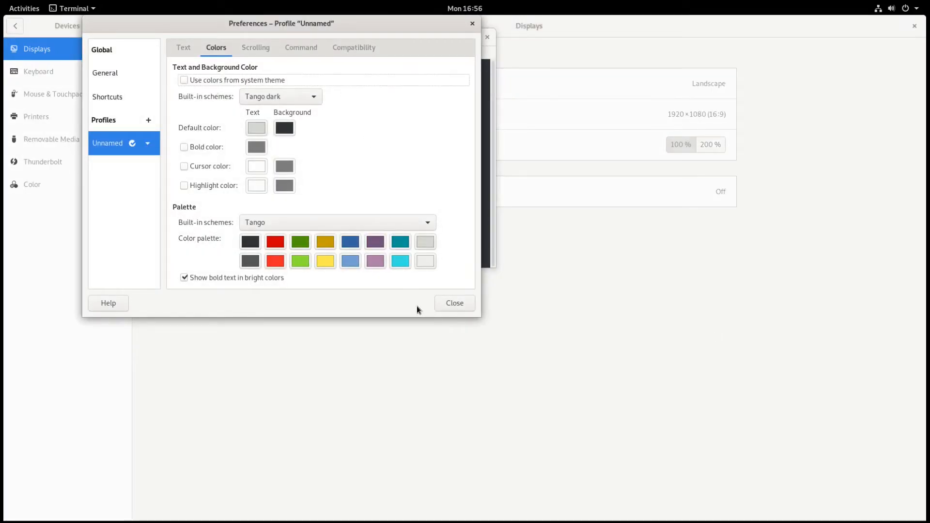
{"action": "left_click", "coordinate": [453, 304]}
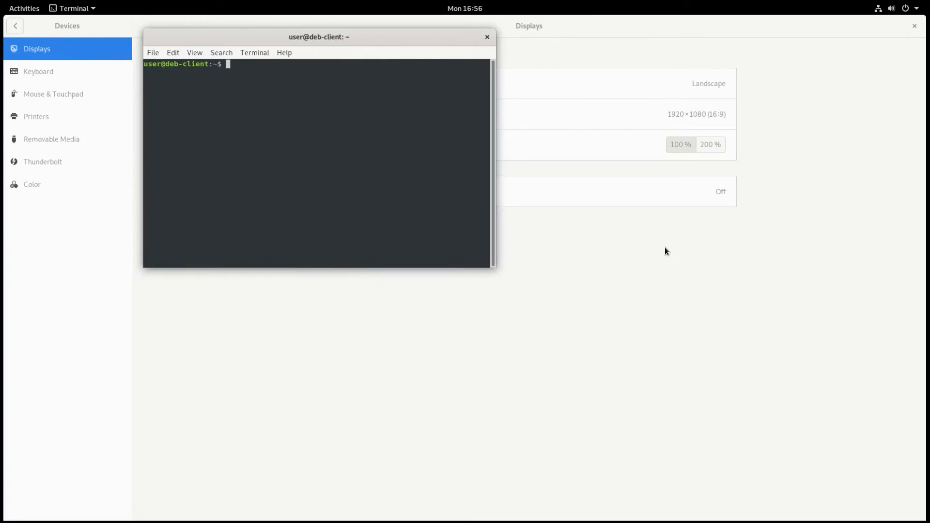
Restore the display scale to 200% and keep the change.
{"action": "left_click", "coordinate": [659, 247]}
{"action": "left_click", "coordinate": [710, 145]}
{"action": "left_click", "coordinate": [906, 26]}
{"action": "left_click", "coordinate": [627, 318]}
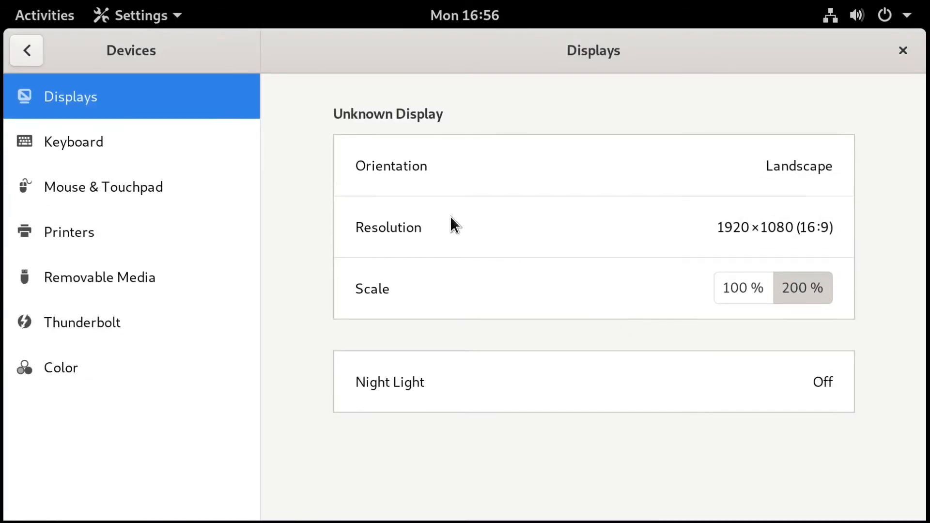
Bring the dark terminal to the front and maximize it.
{"action": "key", "text": "super"}
{"action": "left_click", "coordinate": [702, 313]}
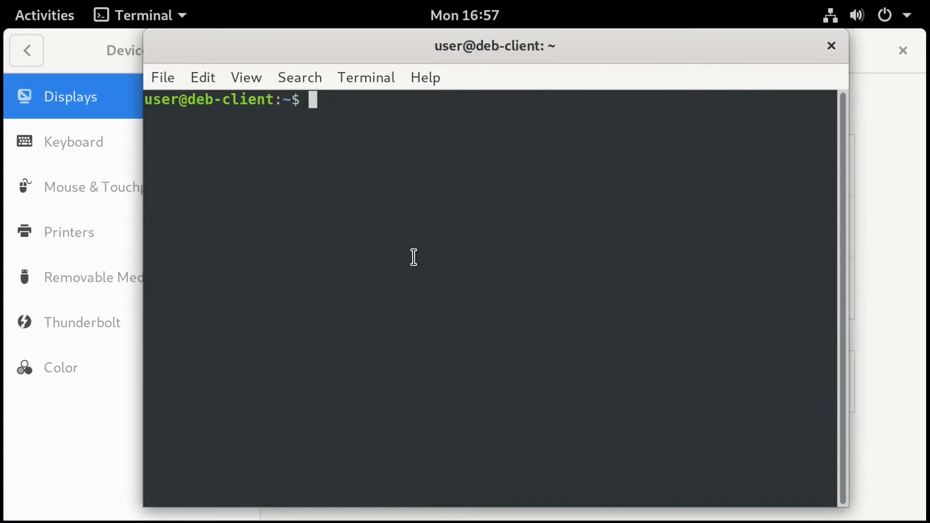
{"action": "key", "text": "super+Up"}
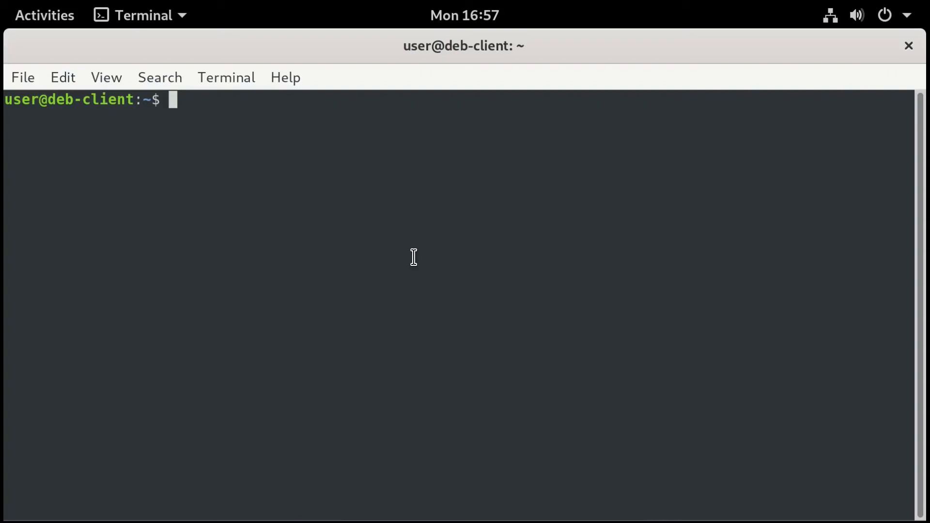
Run nmcli to show network devices and DNS, then select the current address 10.0.2.185.
{"action": "type", "text": "nmcli"}
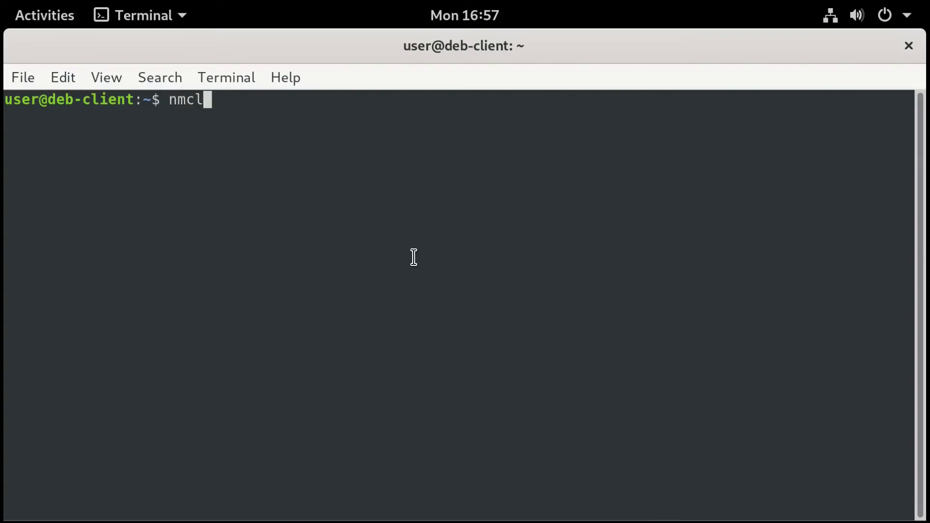
{"action": "key", "text": "Return"}
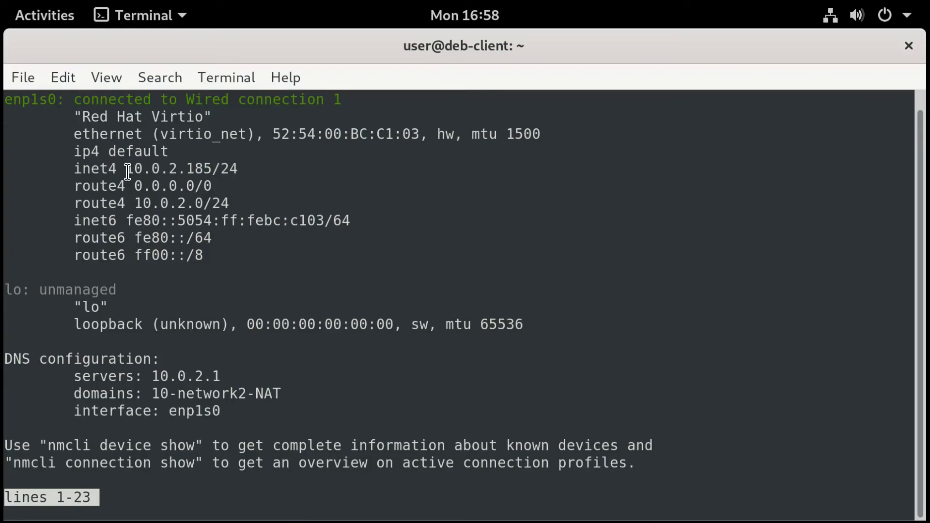
{"action": "key", "text": "q"}
{"action": "key", "text": "ctrl+l"}
{"action": "type", "text": "nmc"}
{"action": "key", "text": "BackSpace"}
{"action": "key", "text": "BackSpace"}
{"action": "type", "text": "mcli"}
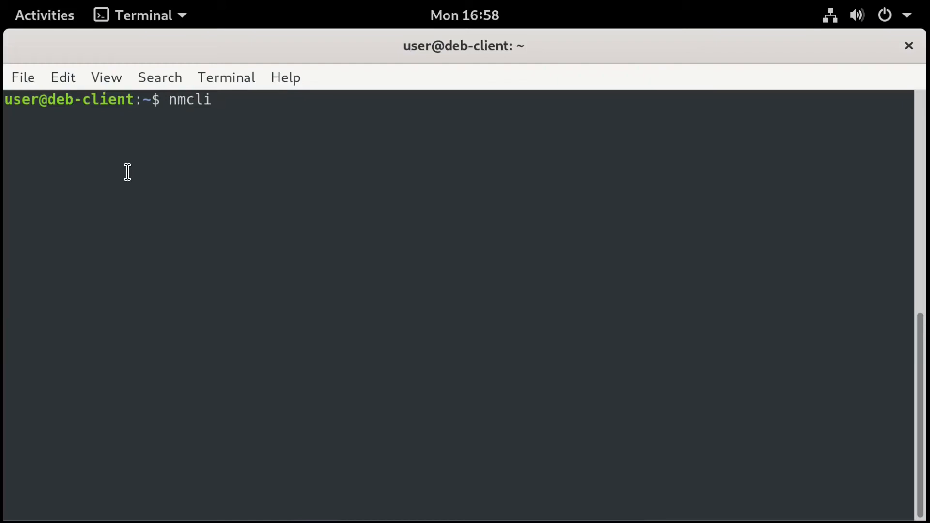
{"action": "key", "text": "Return"}
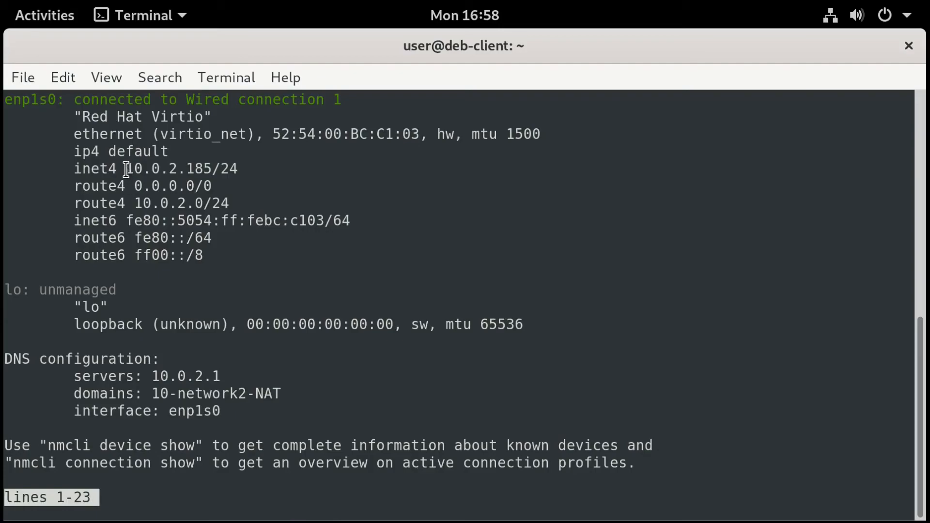
{"action": "left_click_drag", "start_coordinate": [127, 168], "coordinate": [212, 168]}
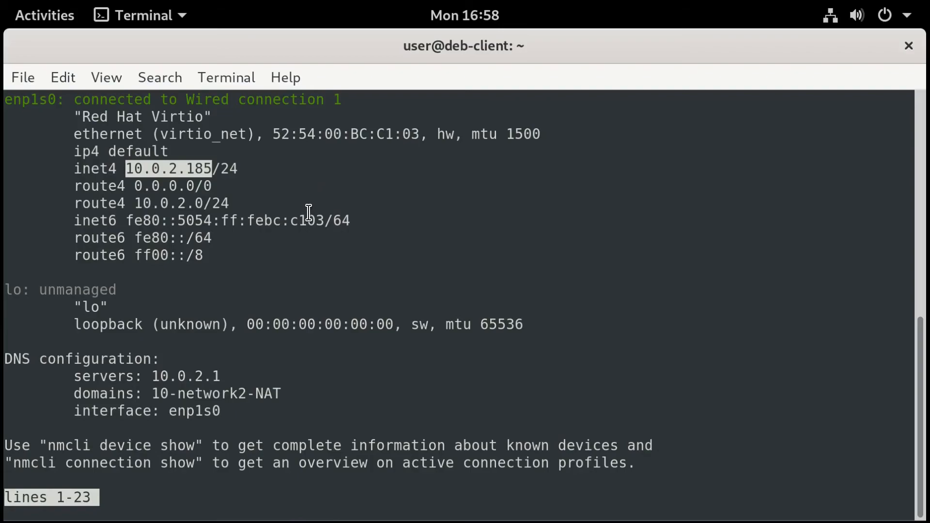
Open the wired connection's IPv4 settings from the system status menu.
{"action": "left_click", "coordinate": [906, 16]}
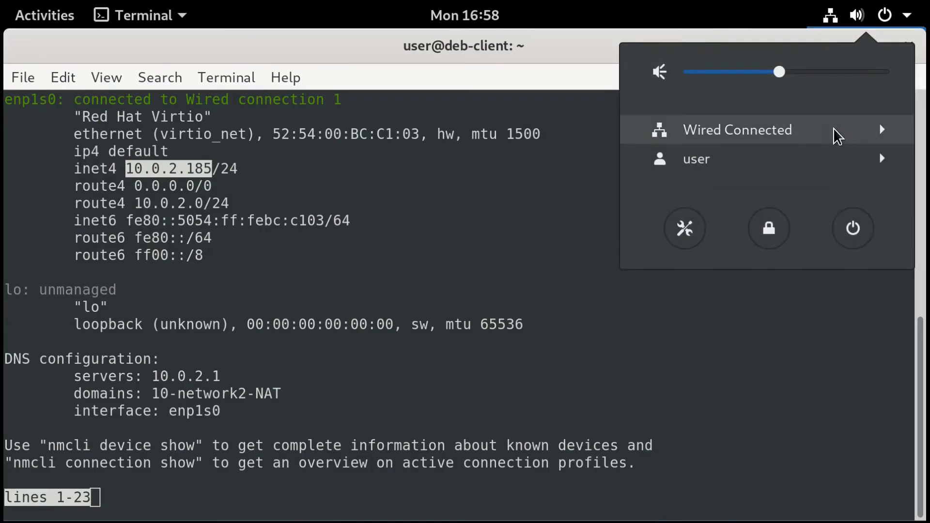
{"action": "left_click", "coordinate": [882, 130]}
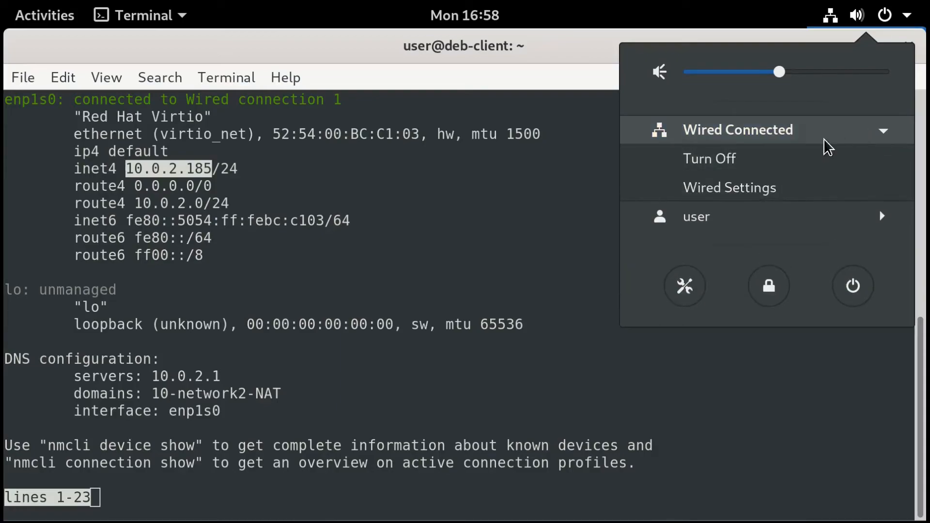
{"action": "left_click", "coordinate": [754, 189]}
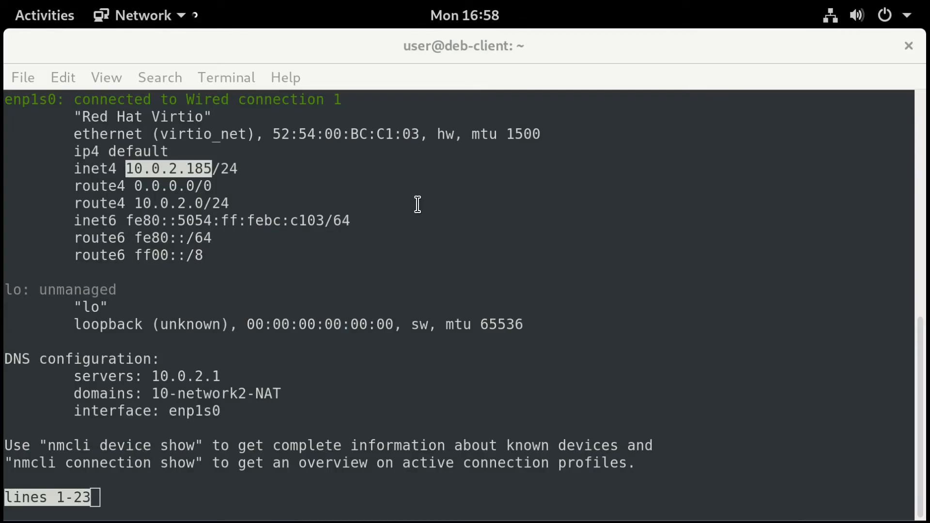
{"action": "key", "text": "super"}
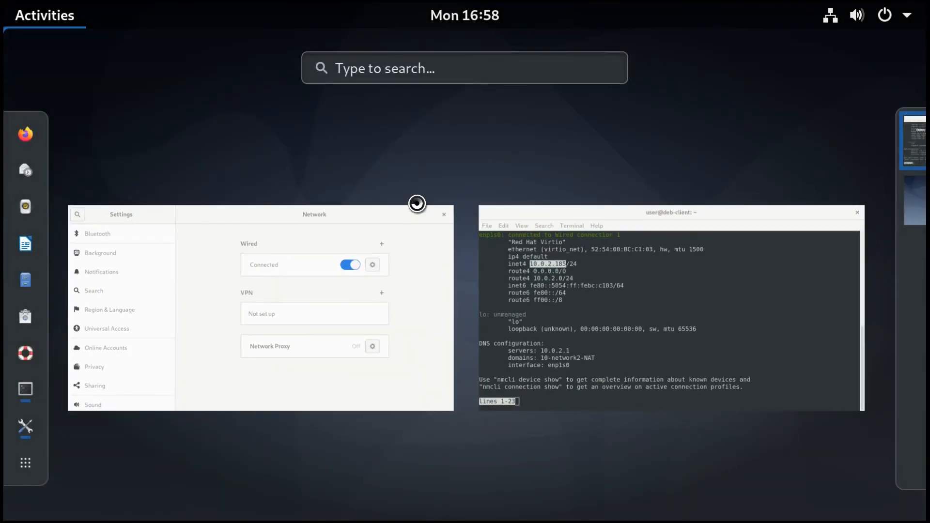
{"action": "left_click", "coordinate": [411, 306]}
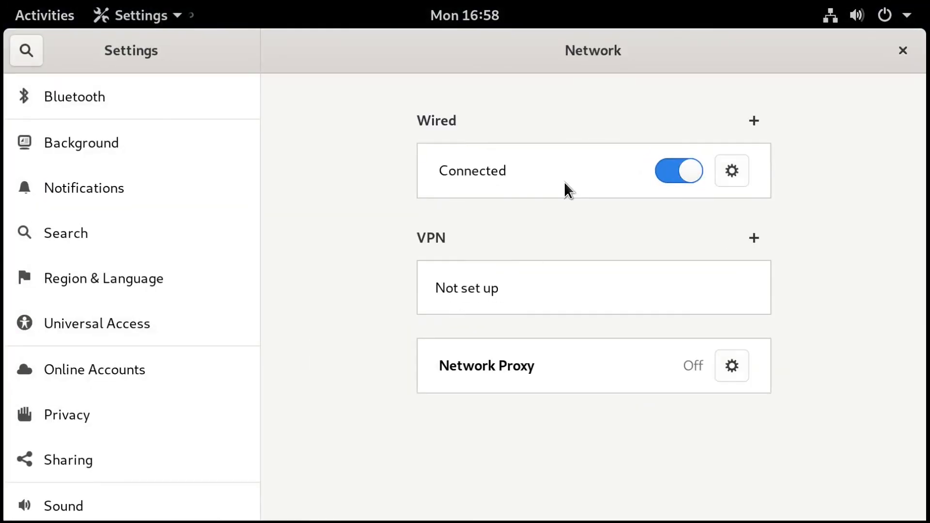
{"action": "left_click", "coordinate": [732, 172]}
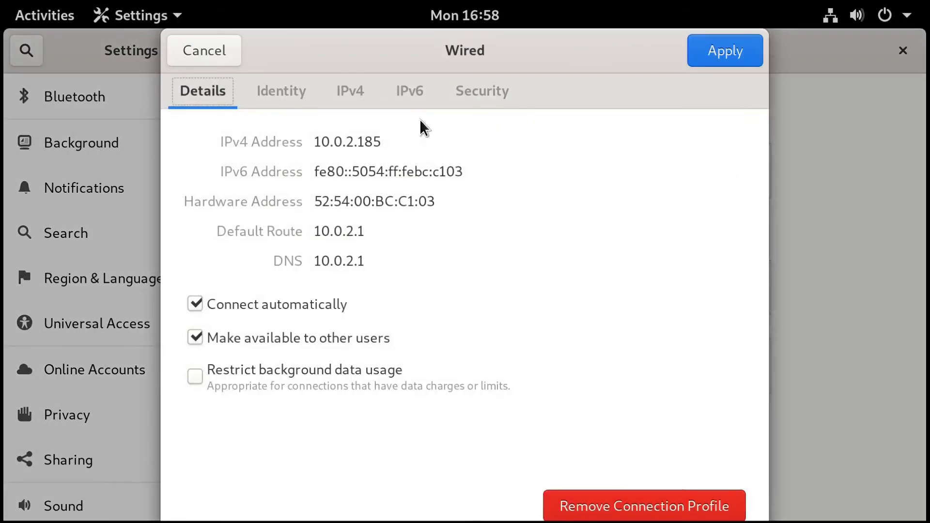
{"action": "left_click", "coordinate": [354, 95]}
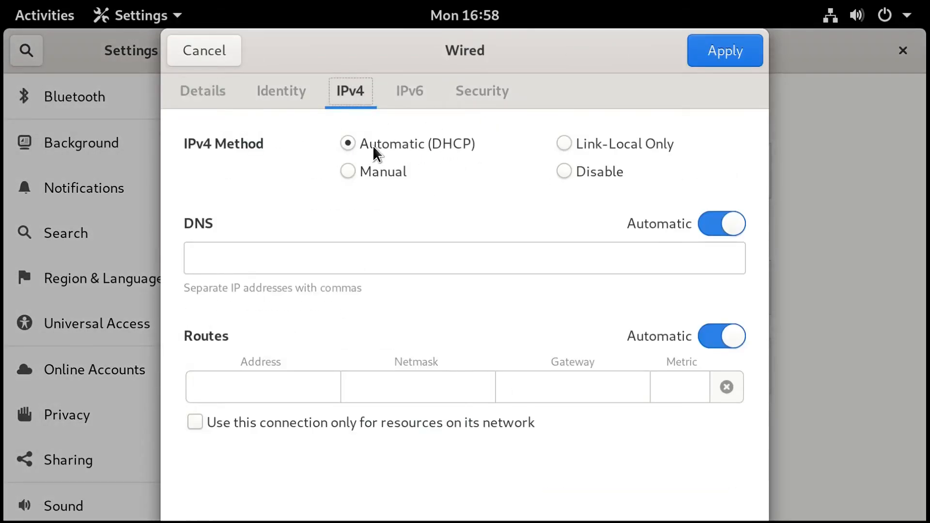
Set IPv4 to Manual: address 10.0.2.52, netmask 255.255.255.0, gateway and DNS 10.0.2.1, and apply.
{"action": "left_click", "coordinate": [384, 172]}
{"action": "left_click", "coordinate": [267, 271]}
{"action": "type", "text": "10.0.2.52"}
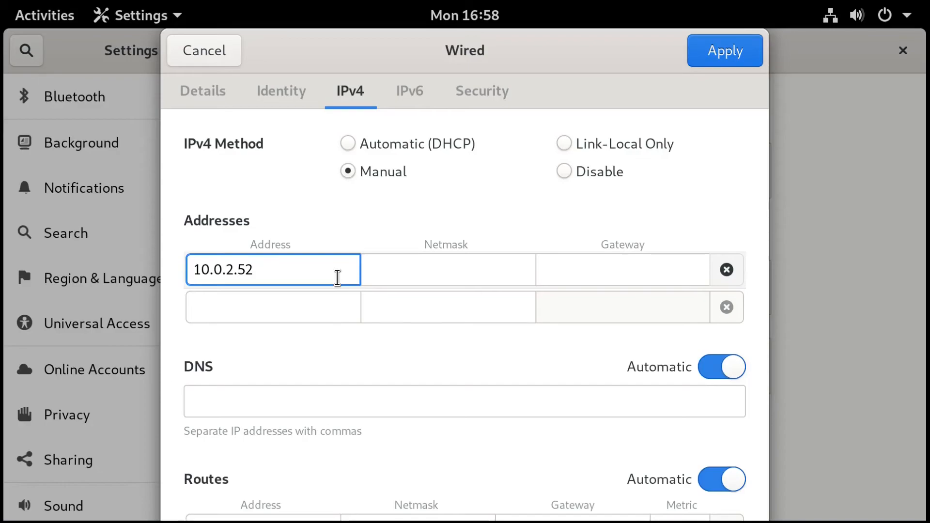
{"action": "key", "text": "Tab"}
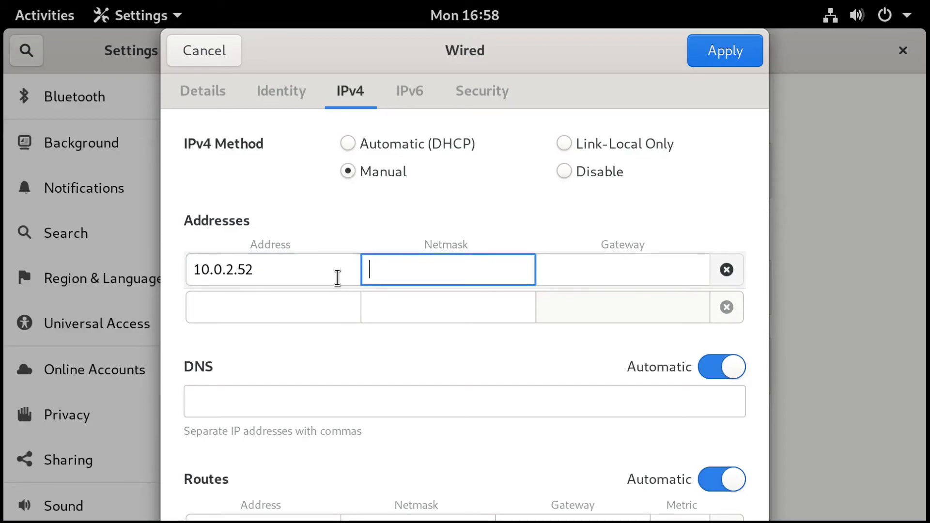
{"action": "type", "text": "255.255.255.0"}
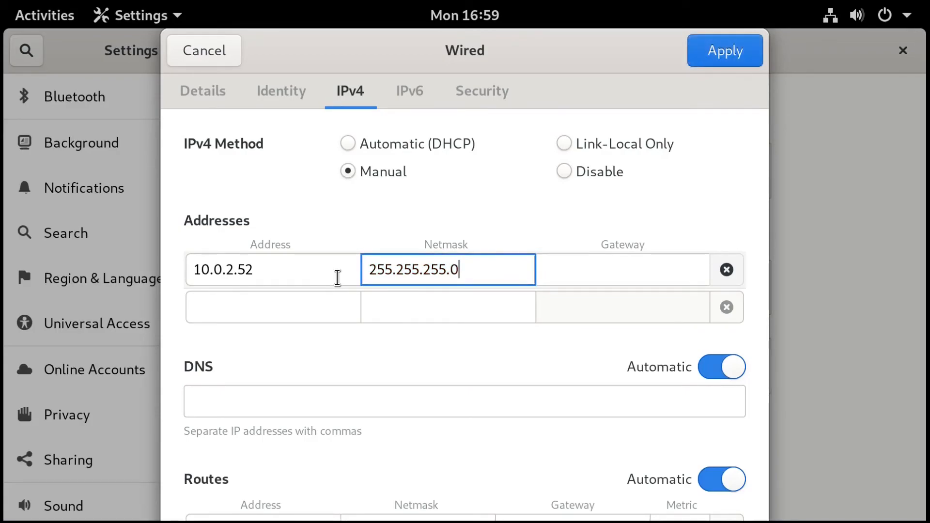
{"action": "key", "text": "Tab"}
{"action": "type", "text": "10.0.2.1"}
{"action": "key", "text": "Tab"}
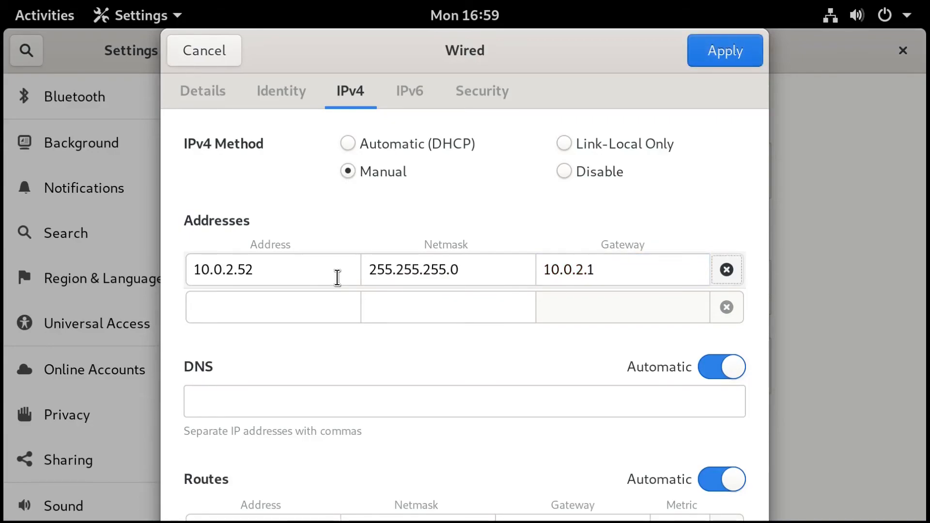
{"action": "left_click", "coordinate": [324, 396]}
{"action": "type", "text": "10.0.2.1"}
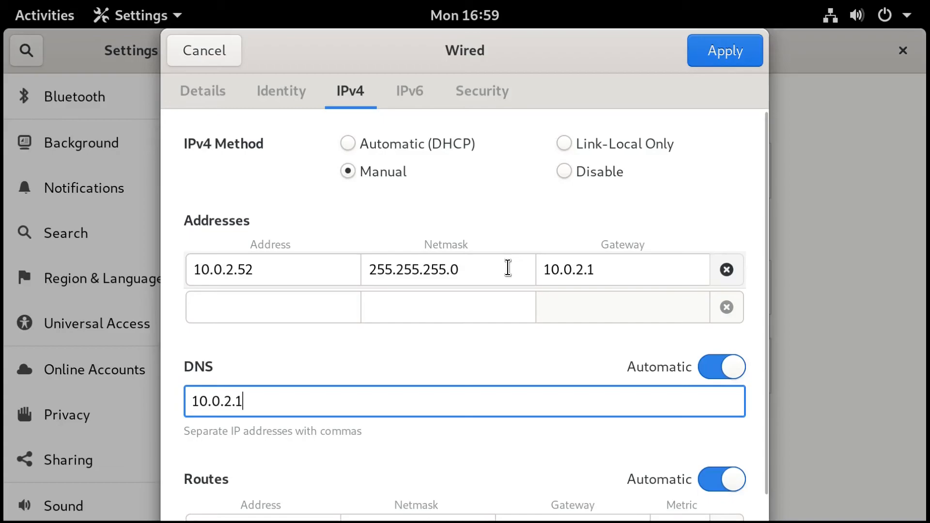
{"action": "left_click", "coordinate": [203, 49]}
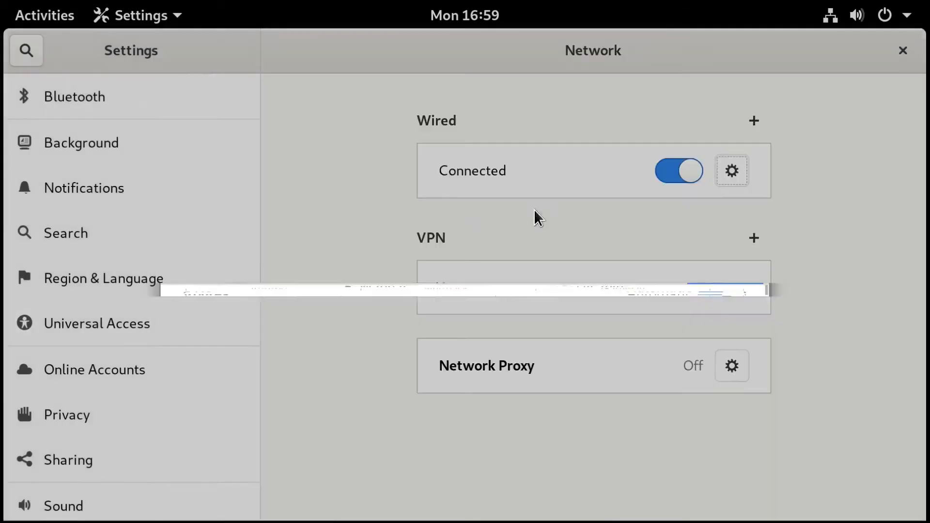
Switch back to the terminal and start typing an nmcli con mod command for the wired connection.
{"action": "key", "text": "super"}
{"action": "left_click", "coordinate": [637, 319]}
{"action": "type", "text": "q"}
{"action": "type", "text": "nmcli "}
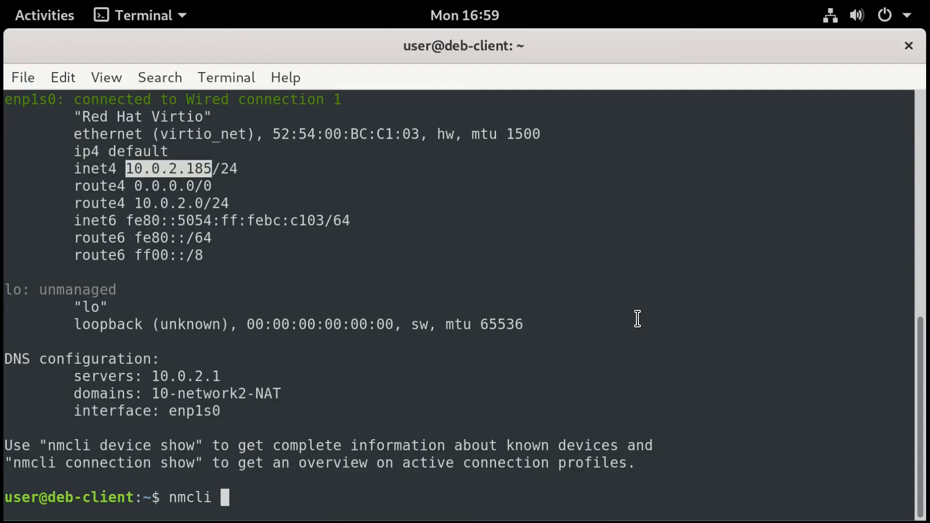
{"action": "type", "text": "con mod "}
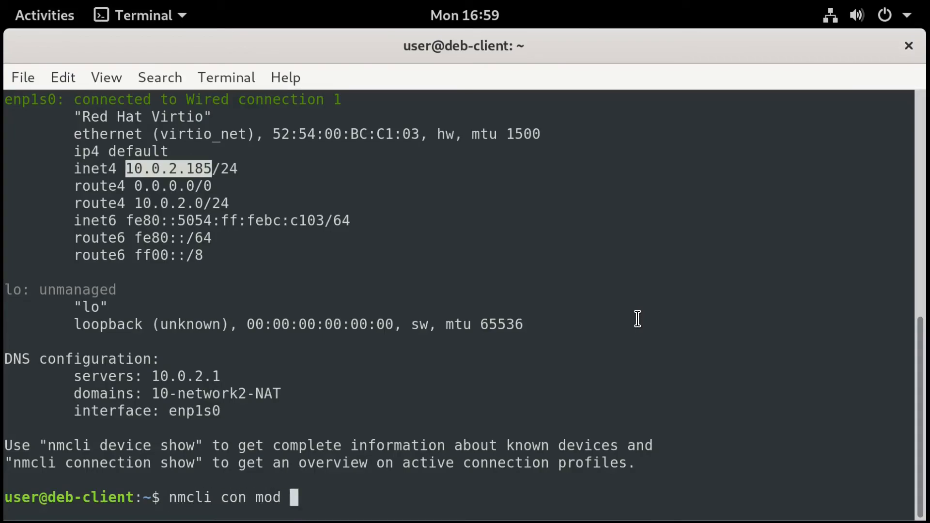
{"action": "type", "text": "\""}
{"action": "type", "text": "W"}
Draft an nmcli con mod command for Wired connection 1 with address 10.0.2.52/24, gateway and DNS 10.0.2.1.
{"action": "key", "text": "BackSpace"}
{"action": "type", "text": "W"}
{"action": "key", "text": "Tab"}
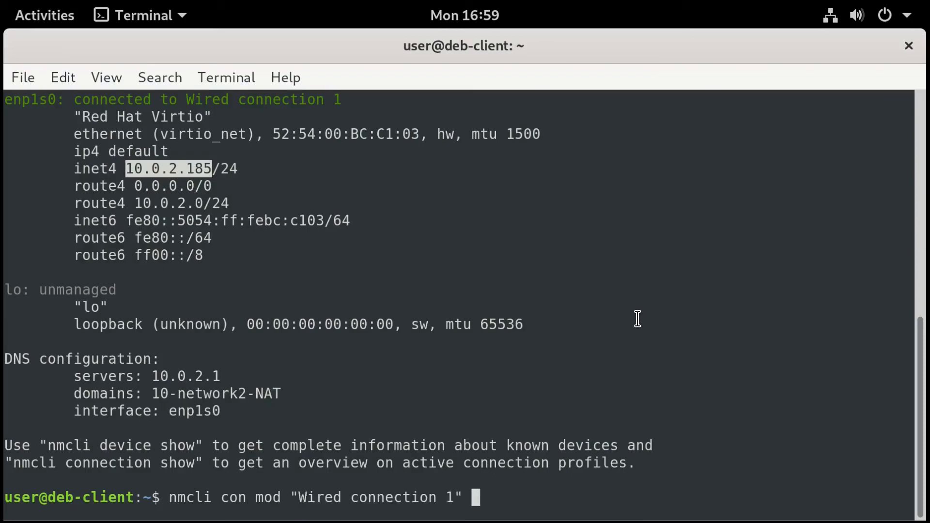
{"action": "left_click_drag", "start_coordinate": [187, 99], "coordinate": [345, 99]}
{"action": "left_click", "coordinate": [482, 502]}
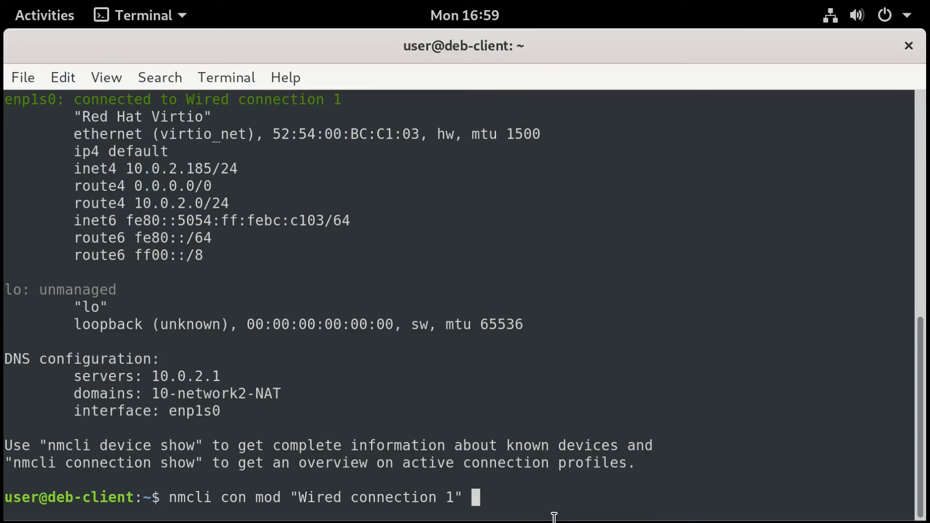
{"action": "type", "text": "ipv4.ad"}
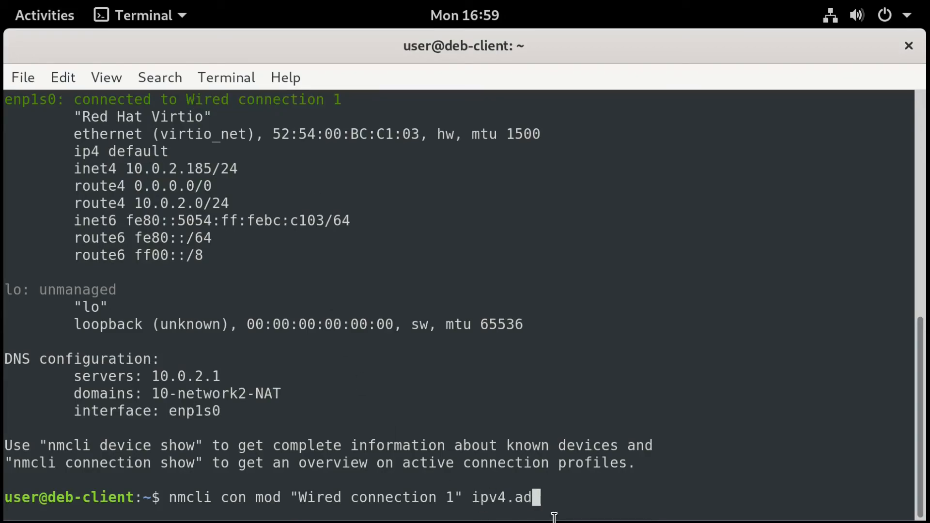
{"action": "type", "text": "dress 10"}
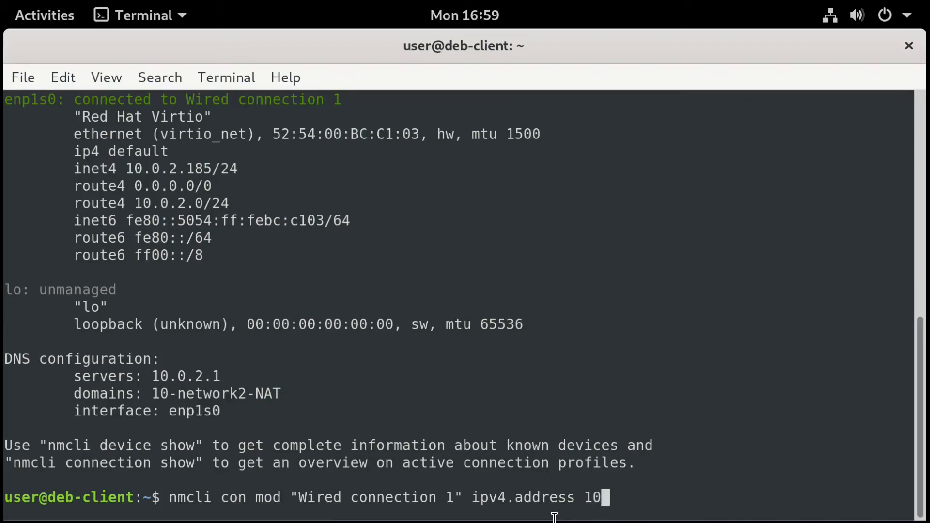
{"action": "type", "text": ".0.2.52/24"}
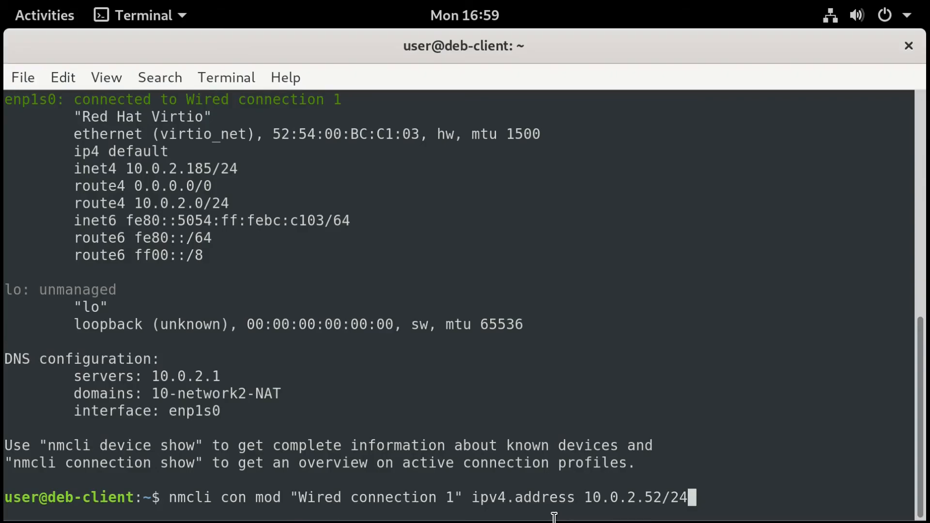
{"action": "left_click_drag", "start_coordinate": [126, 168], "coordinate": [213, 168]}
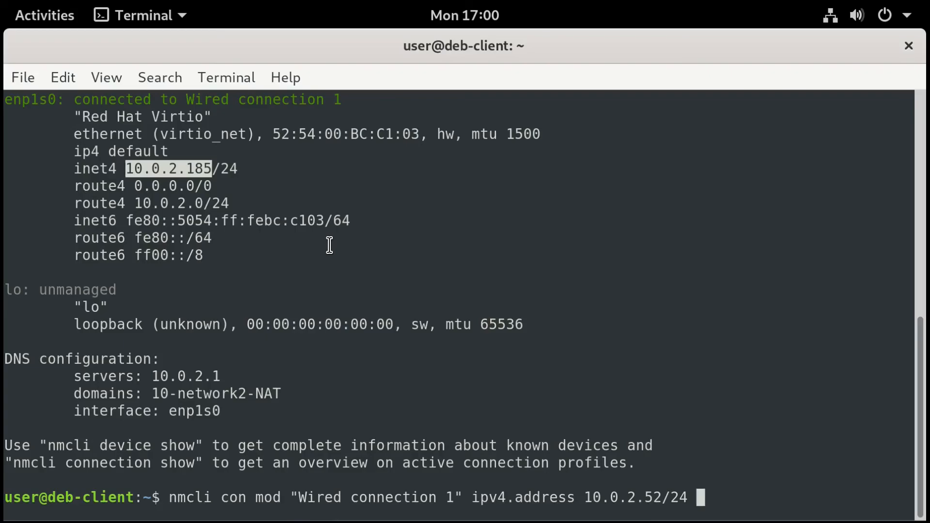
{"action": "type", "text": "ipv4.gateway "}
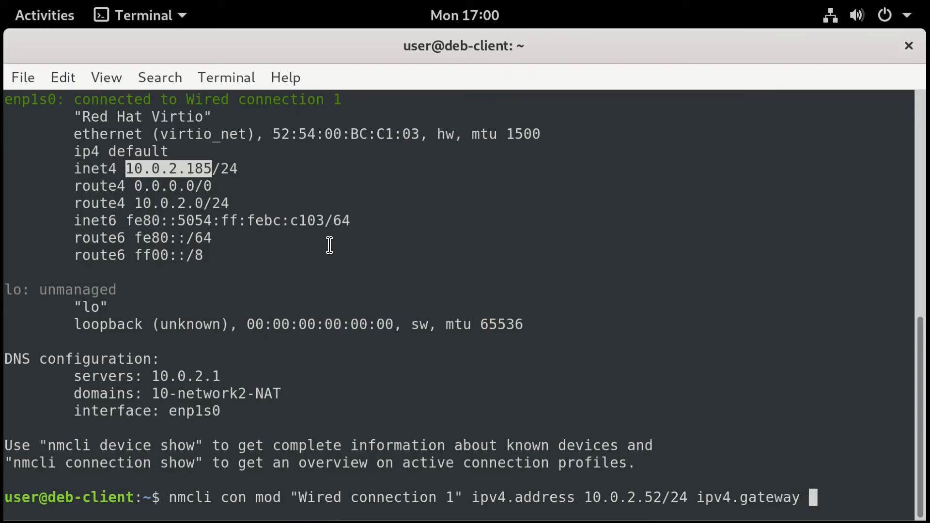
{"action": "type", "text": "10.0.2."}
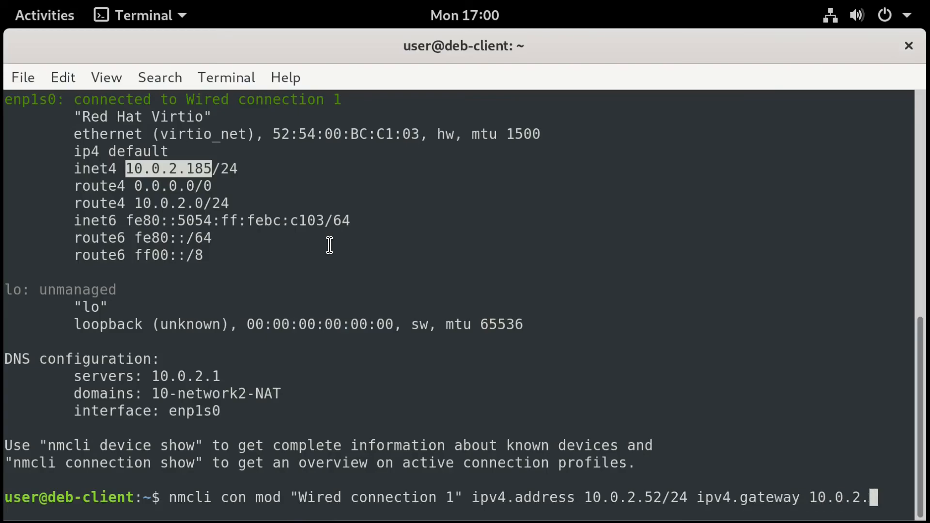
{"action": "type", "text": "1 ipv4."}
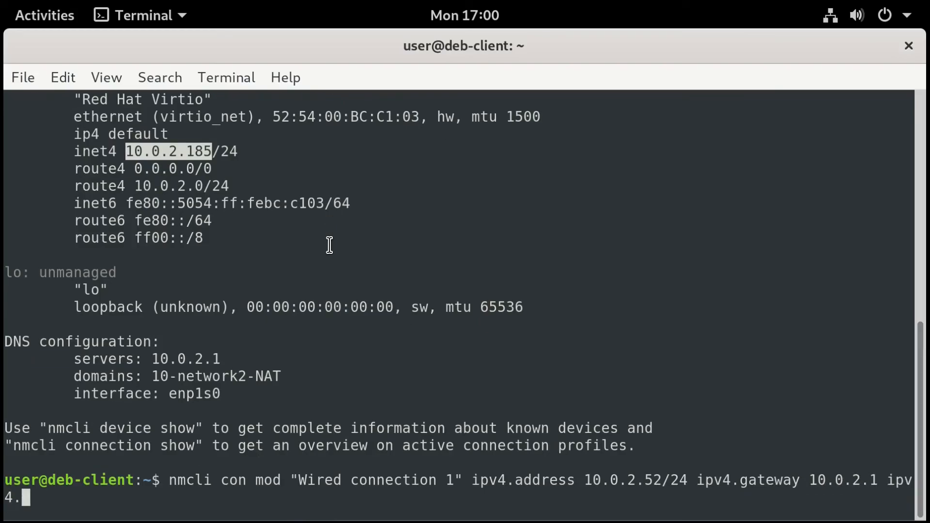
{"action": "type", "text": "dns 10.0.2.1 "}
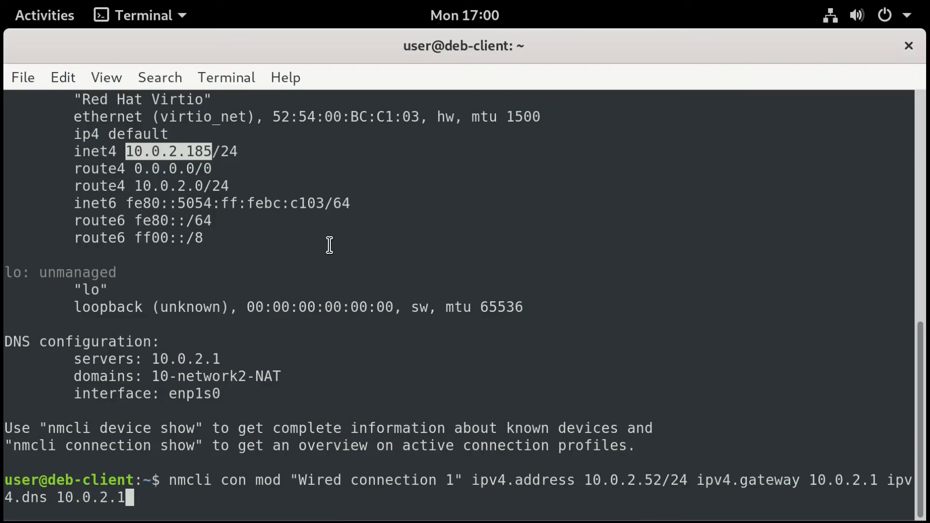
{"action": "type", "text": "ipv4"}
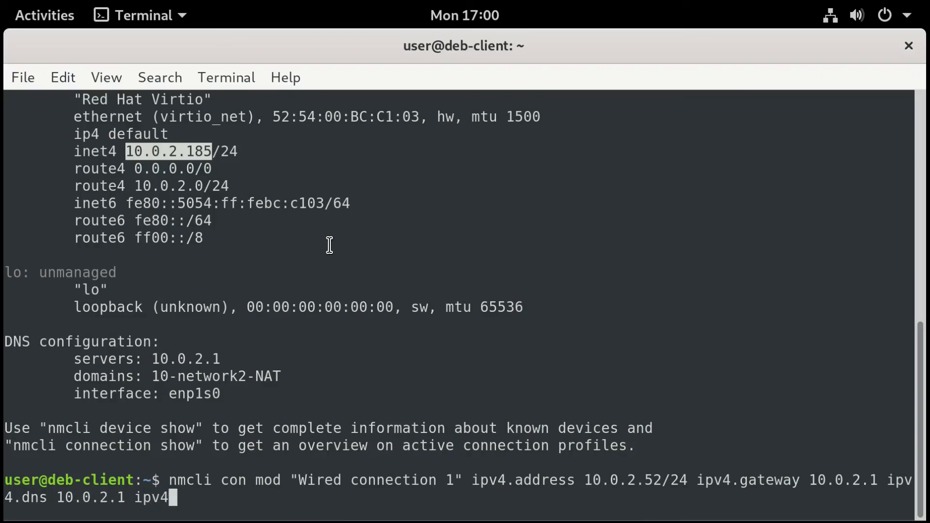
{"action": "type", "text": ".mteh"}
Correct the typo to ipv4.method manual, then clear the unrun command with Ctrl+U.
{"action": "key", "text": "BackSpace"}
{"action": "key", "text": "BackSpace"}
{"action": "key", "text": "BackSpace"}
{"action": "type", "text": "ethod"}
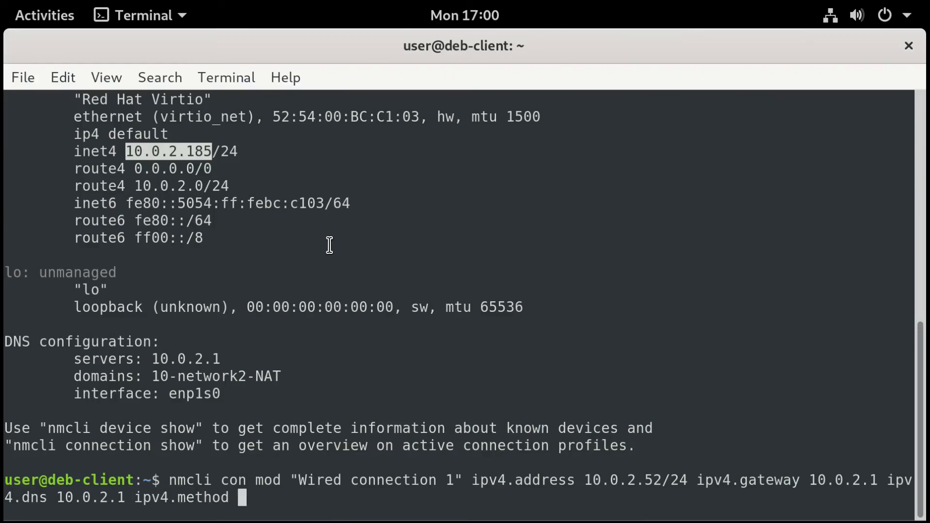
{"action": "type", "text": " manual"}
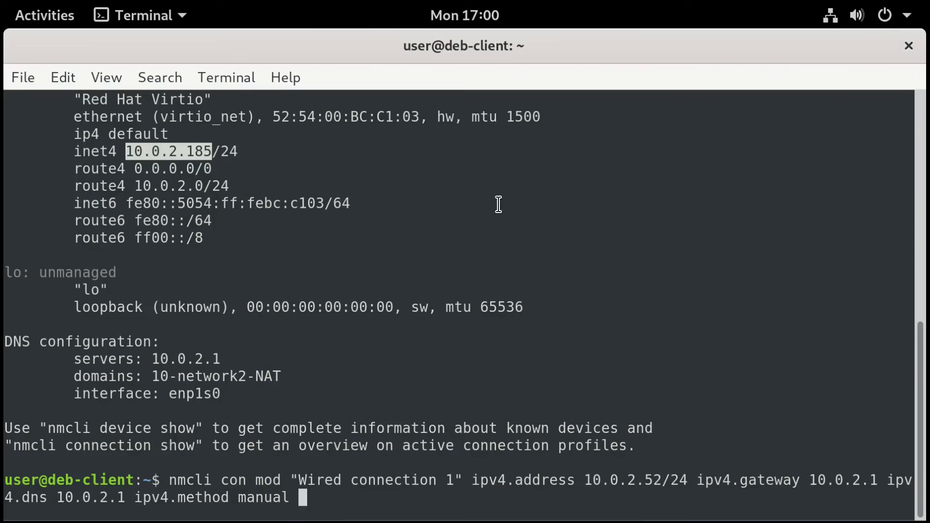
{"action": "key", "text": "ctrl+u"}
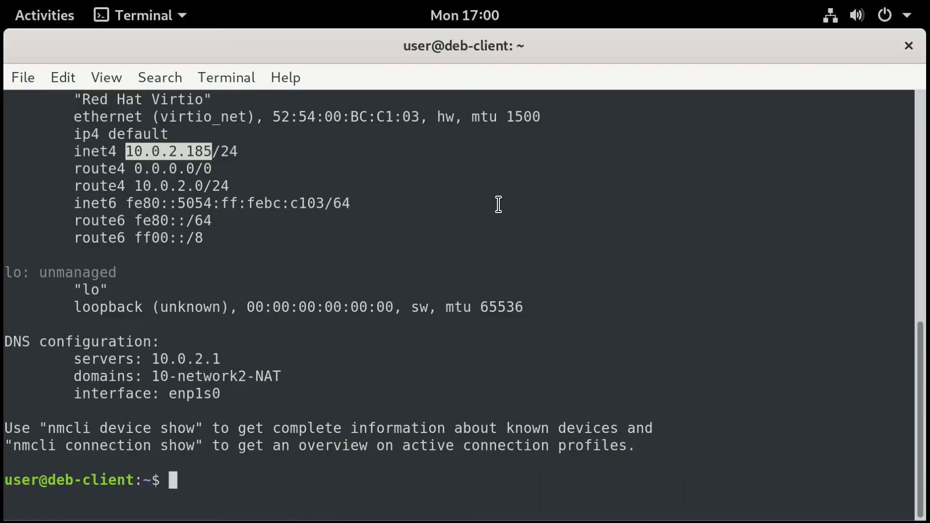
Run ip route and confirm the default gateway is 10.0.2.1.
{"action": "left_click_drag", "start_coordinate": [126, 152], "coordinate": [214, 151]}
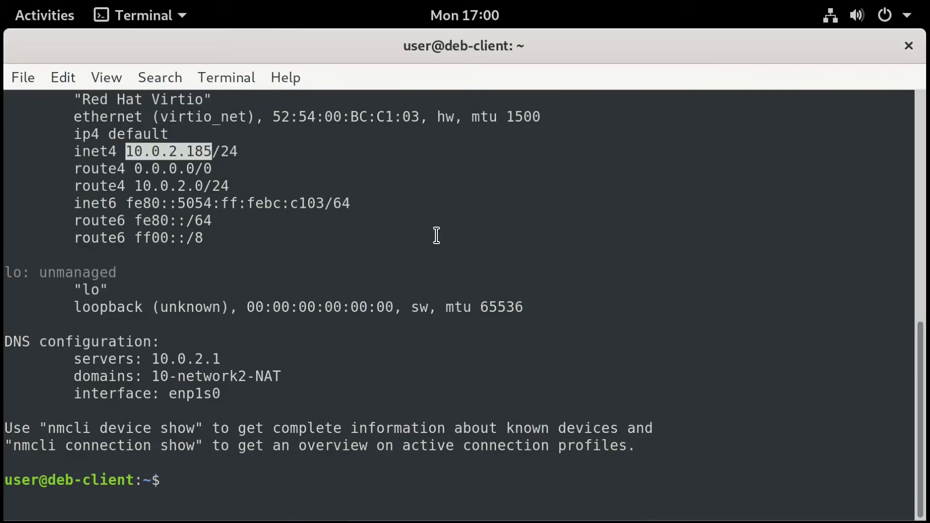
{"action": "left_click", "coordinate": [162, 359]}
{"action": "left_click_drag", "start_coordinate": [153, 358], "coordinate": [218, 357]}
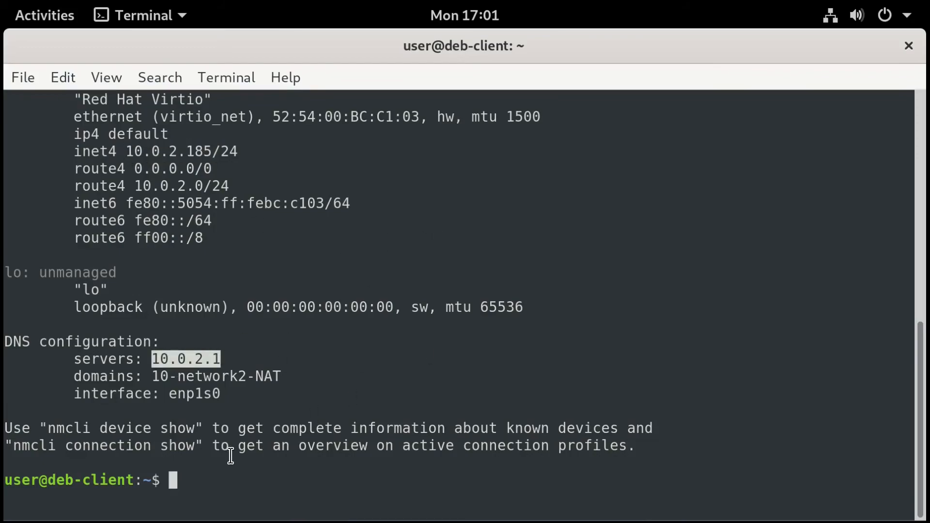
{"action": "left_click", "coordinate": [189, 490]}
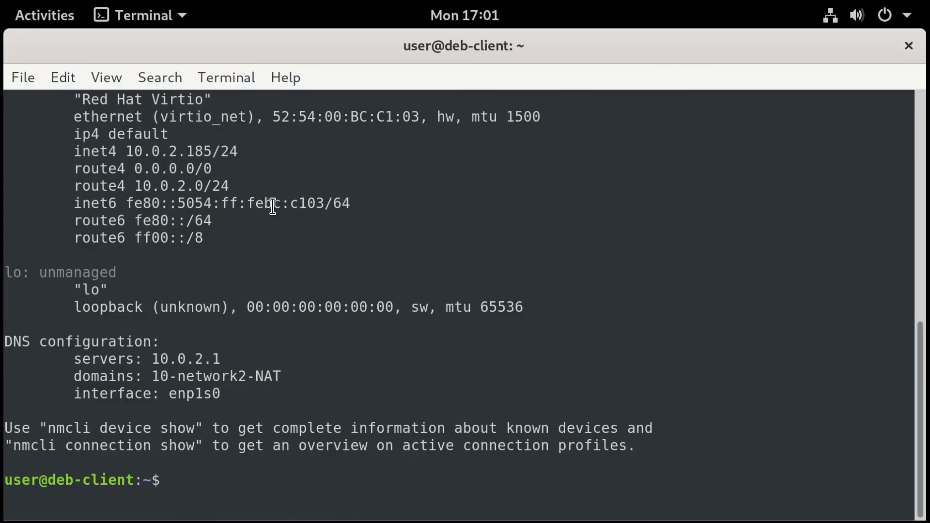
{"action": "type", "text": "ip route"}
{"action": "key", "text": "Return"}
{"action": "left_click_drag", "start_coordinate": [109, 463], "coordinate": [177, 462]}
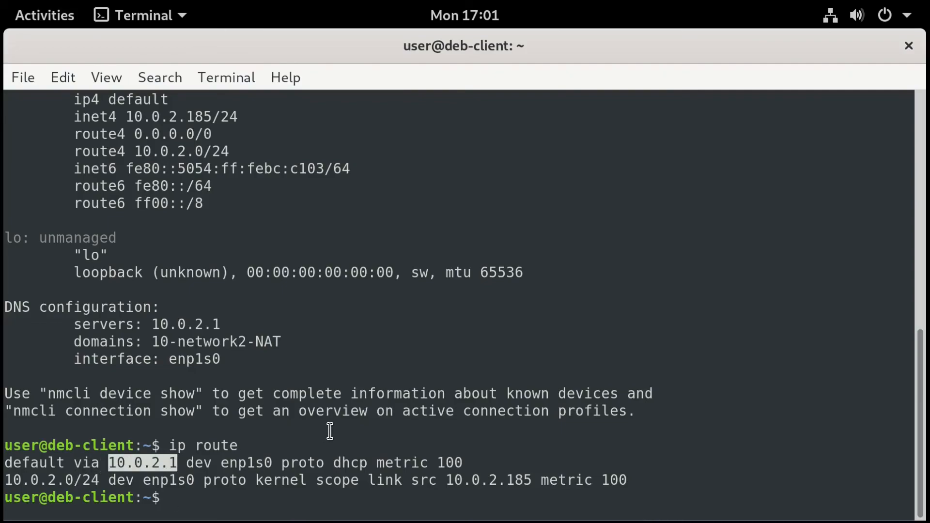
Ping example.com, stop it showing 0% packet loss, and launch gnome-tweaks.
{"action": "key", "text": "super"}
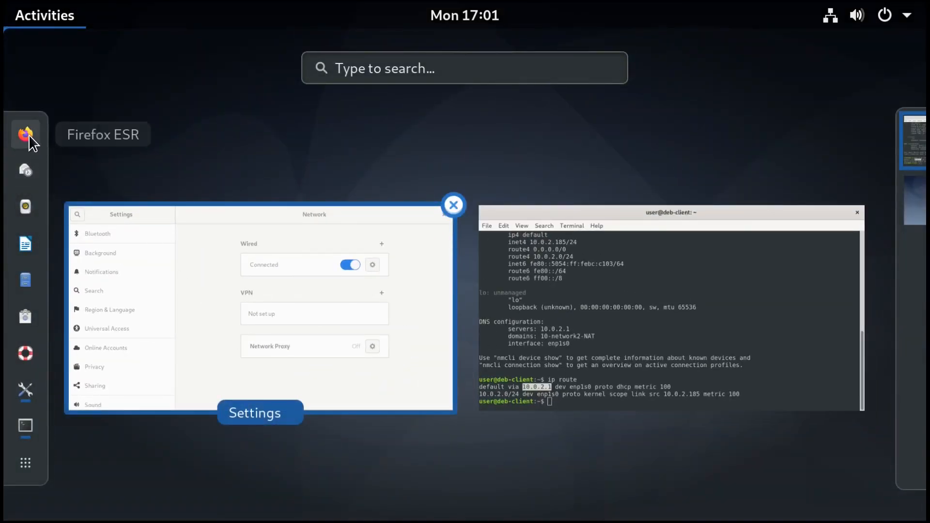
{"action": "left_click", "coordinate": [586, 297]}
{"action": "type", "text": "ping example.com"}
{"action": "key", "text": "Return"}
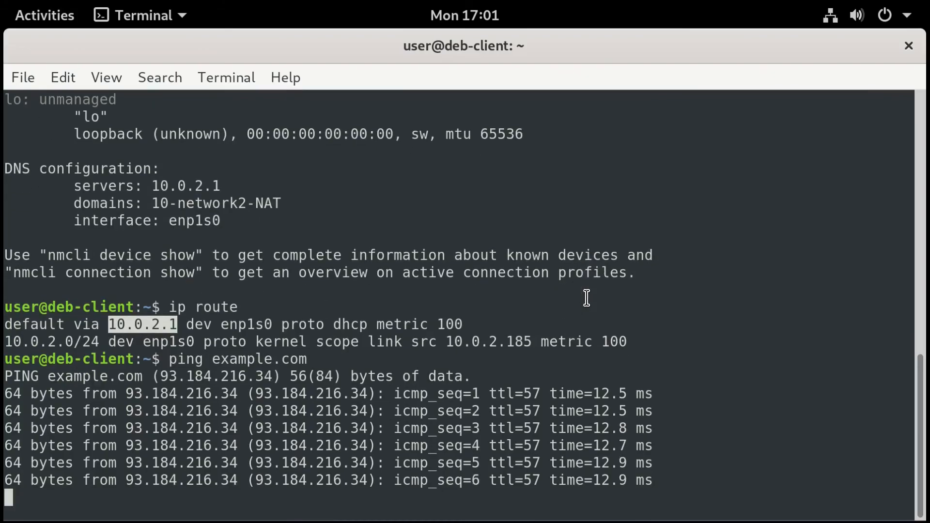
{"action": "key", "text": "ctrl+c"}
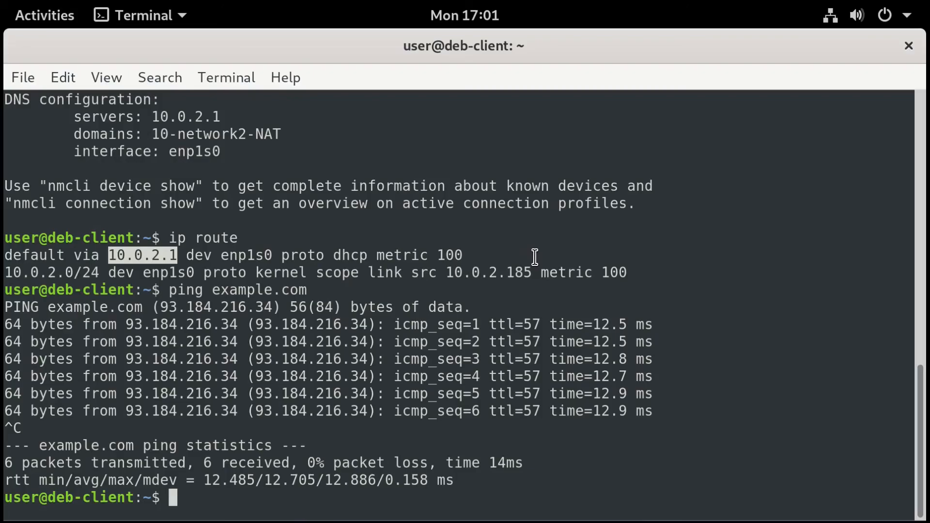
{"action": "type", "text": "gnome-tweaks"}
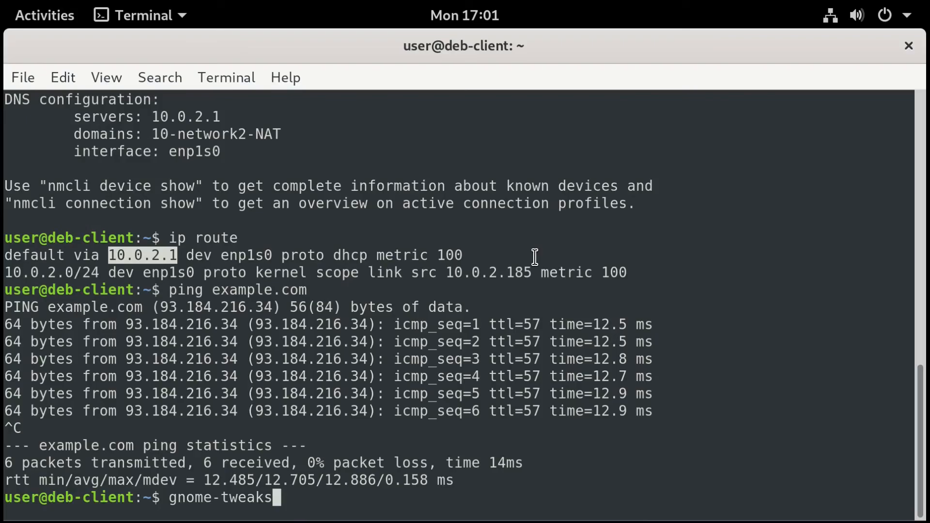
{"action": "key", "text": "Return"}
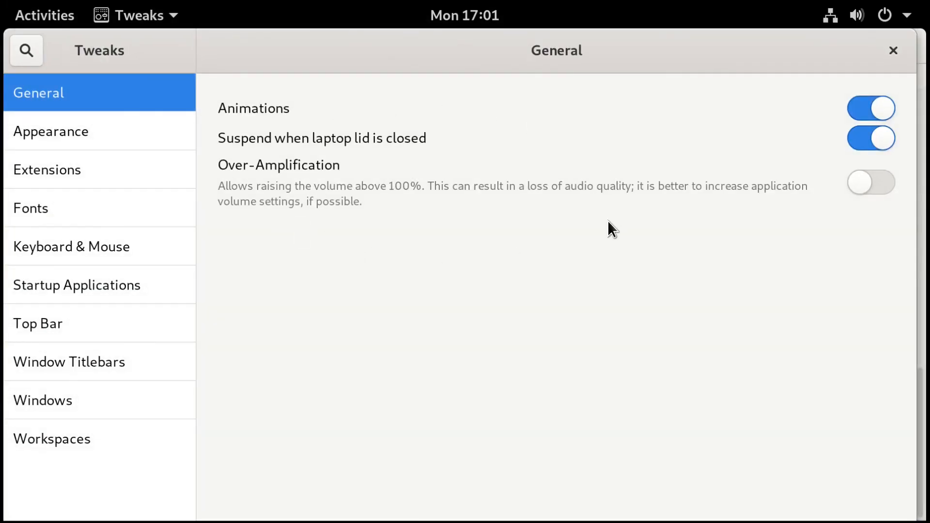
Switch the Applications theme to Adwaita-dark, revert to Adwaita (default), then go to Fonts.
{"action": "left_click", "coordinate": [63, 132]}
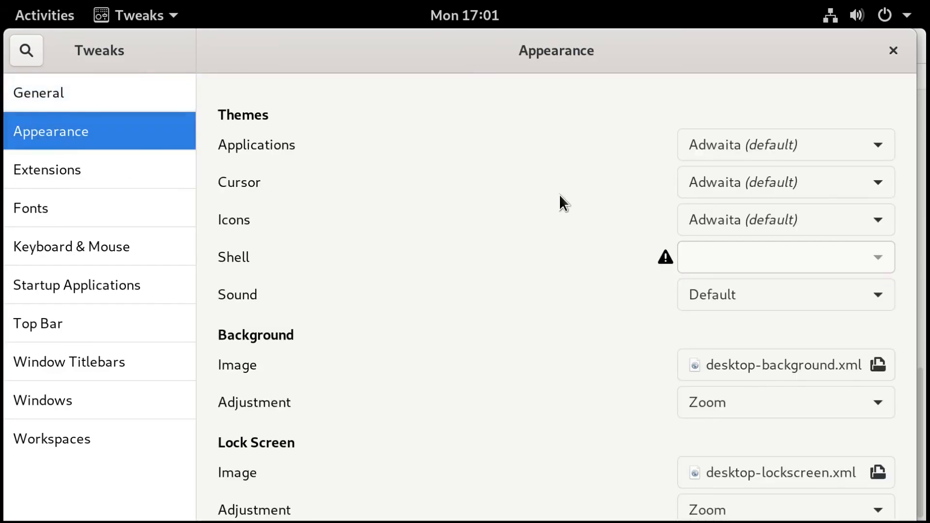
{"action": "left_click", "coordinate": [877, 146]}
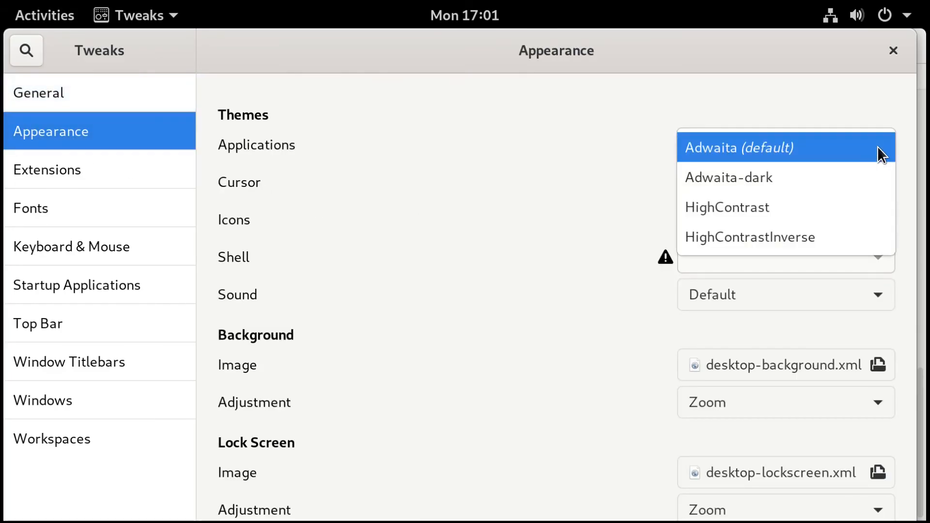
{"action": "left_click", "coordinate": [824, 183]}
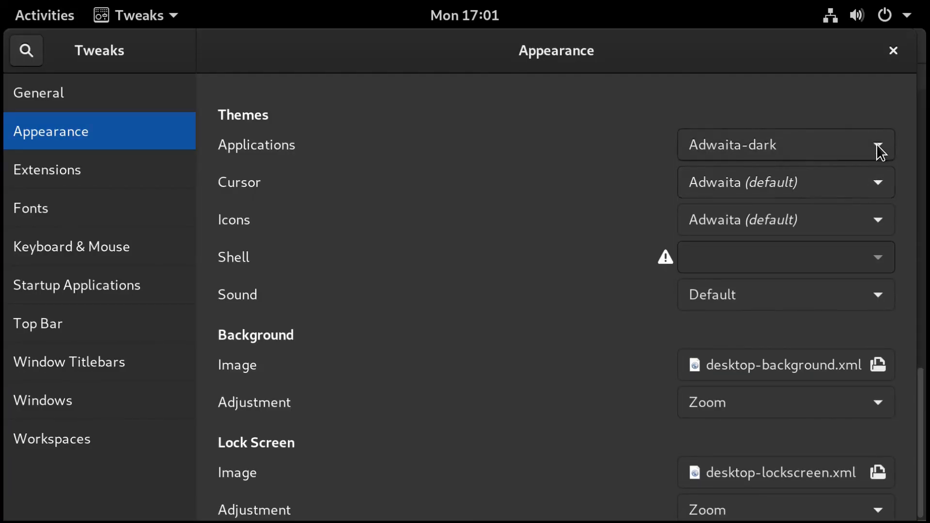
{"action": "left_click", "coordinate": [877, 143]}
{"action": "left_click", "coordinate": [824, 120]}
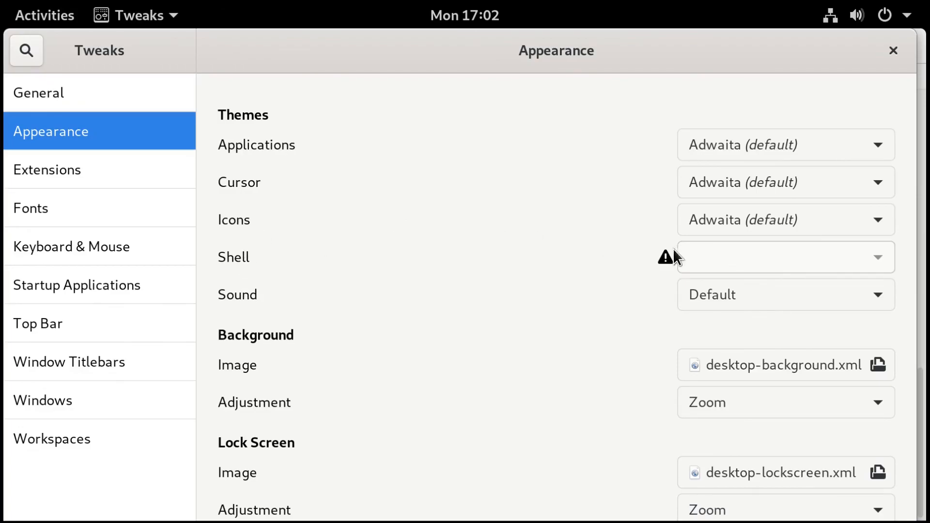
{"action": "left_click", "coordinate": [32, 212]}
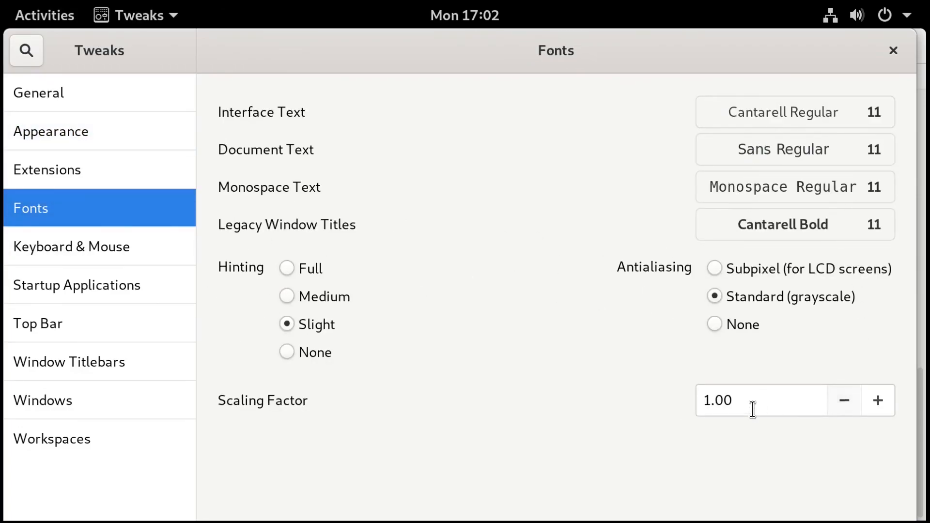
Set the font Scaling Factor to 1.25, then to 0.75.
{"action": "left_click", "coordinate": [765, 400]}
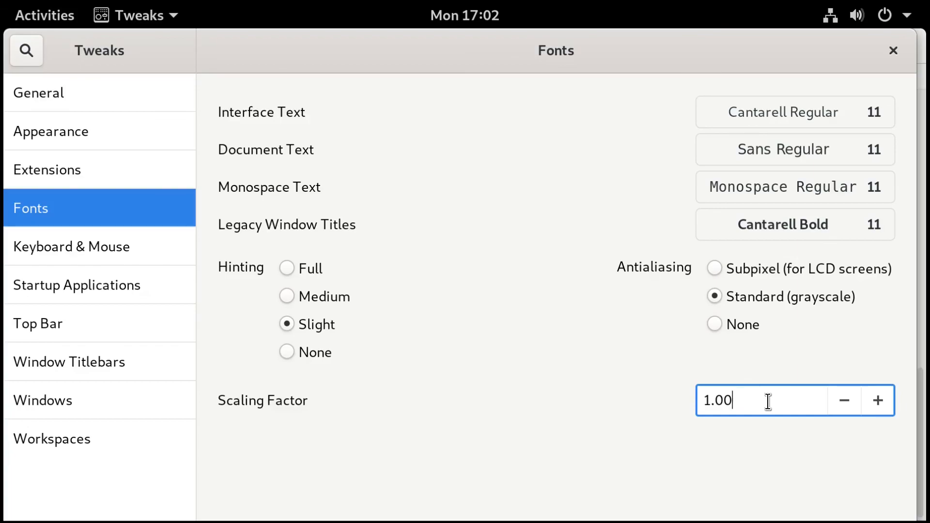
{"action": "key", "text": "BackSpace"}
{"action": "key", "text": "BackSpace"}
{"action": "type", "text": "25"}
{"action": "key", "text": "Return"}
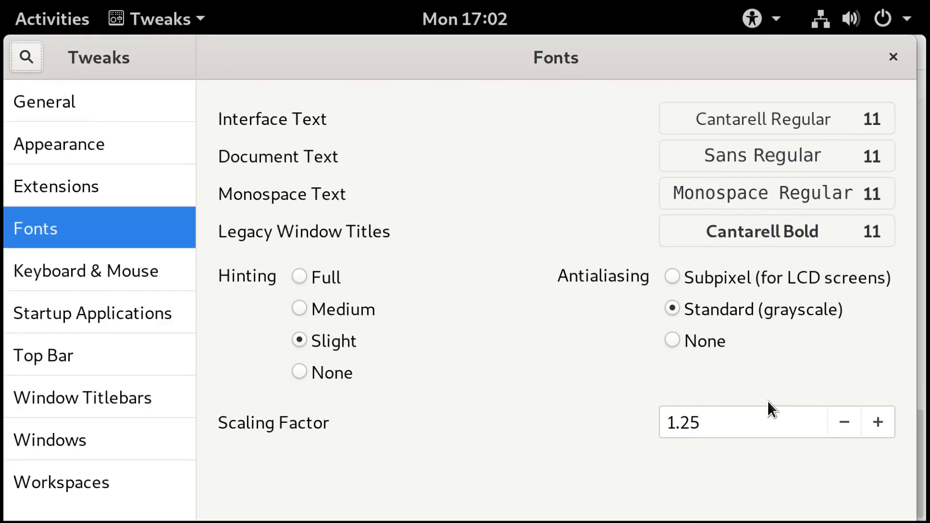
{"action": "left_click", "coordinate": [757, 424]}
{"action": "key", "text": "BackSpace"}
{"action": "key", "text": "BackSpace"}
{"action": "key", "text": "BackSpace"}
{"action": "key", "text": "BackSpace"}
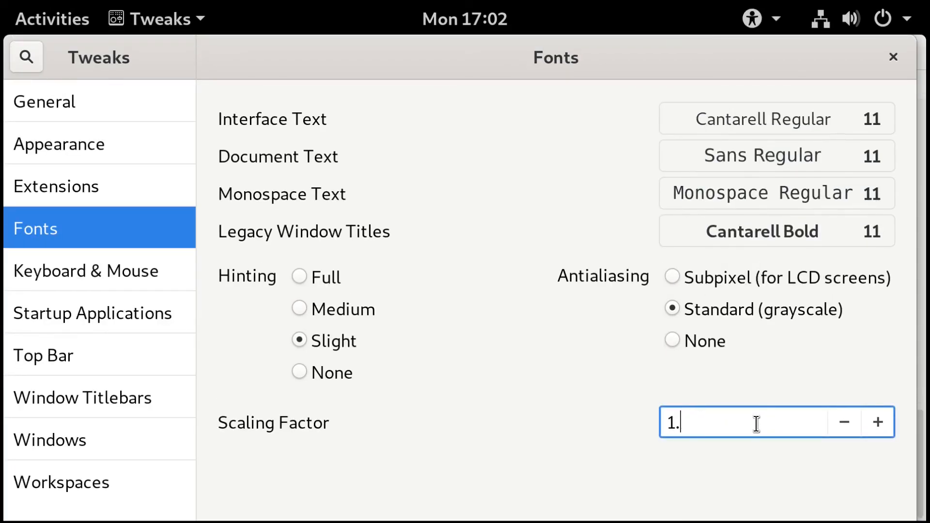
{"action": "type", "text": ".75"}
{"action": "key", "text": "Return"}
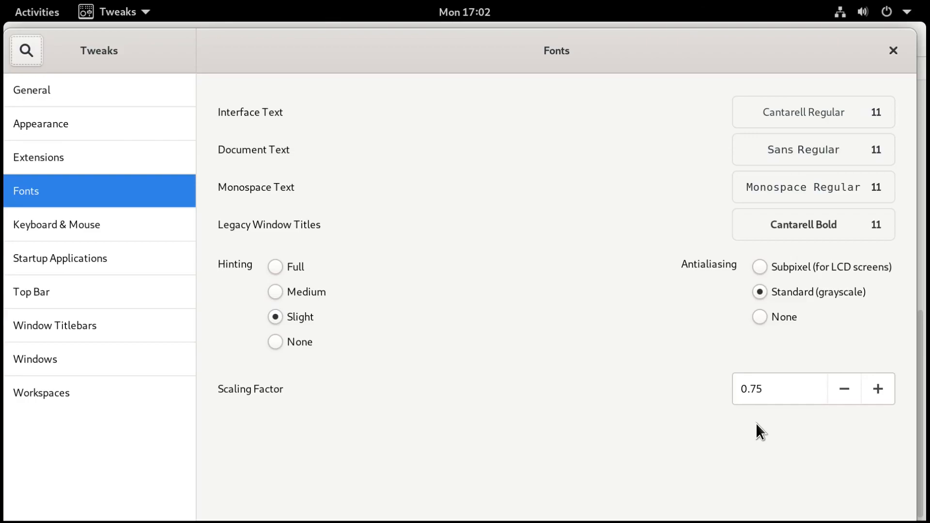
Restore the Scaling Factor to 1.00 and close GNOME Tweaks.
{"action": "left_click", "coordinate": [771, 392]}
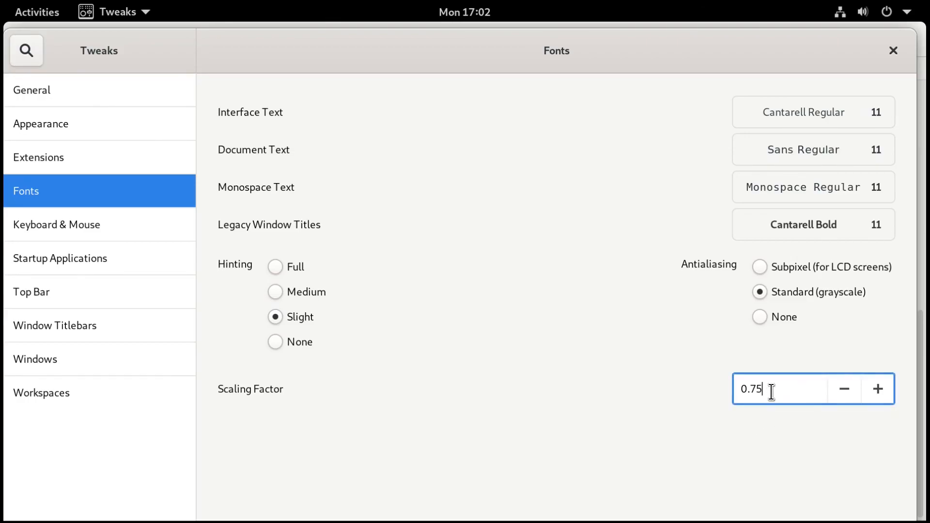
{"action": "key", "text": "BackSpace"}
{"action": "key", "text": "BackSpace"}
{"action": "key", "text": "BackSpace"}
{"action": "key", "text": "BackSpace"}
{"action": "type", "text": "1"}
{"action": "key", "text": "Return"}
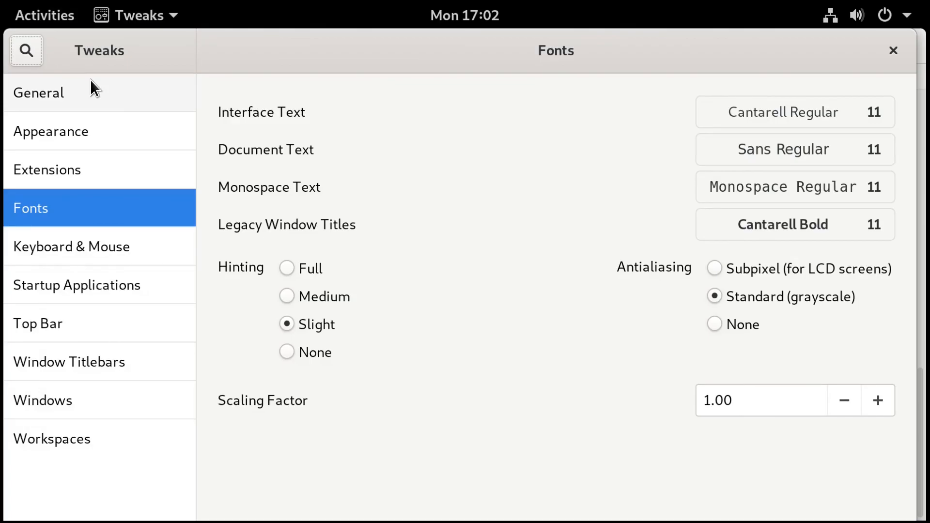
{"action": "left_click", "coordinate": [893, 49]}
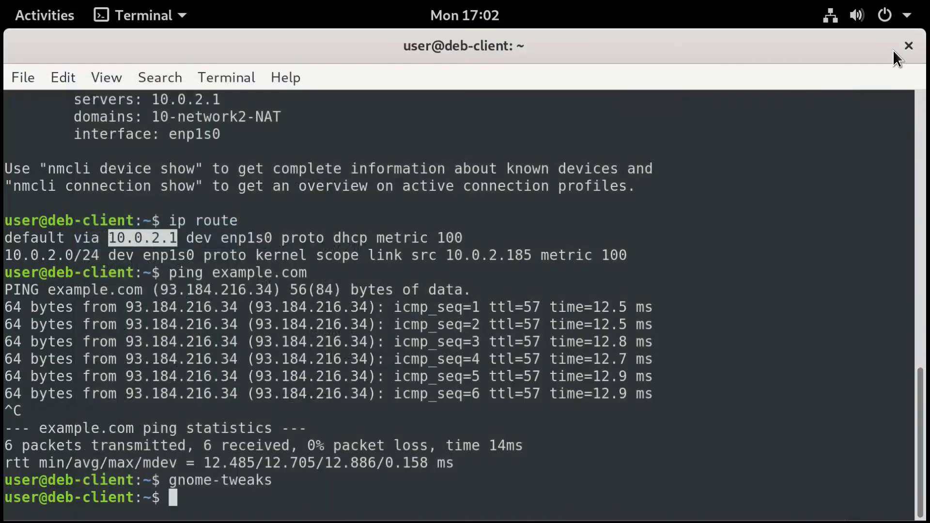
{"action": "left_click", "coordinate": [518, 301]}
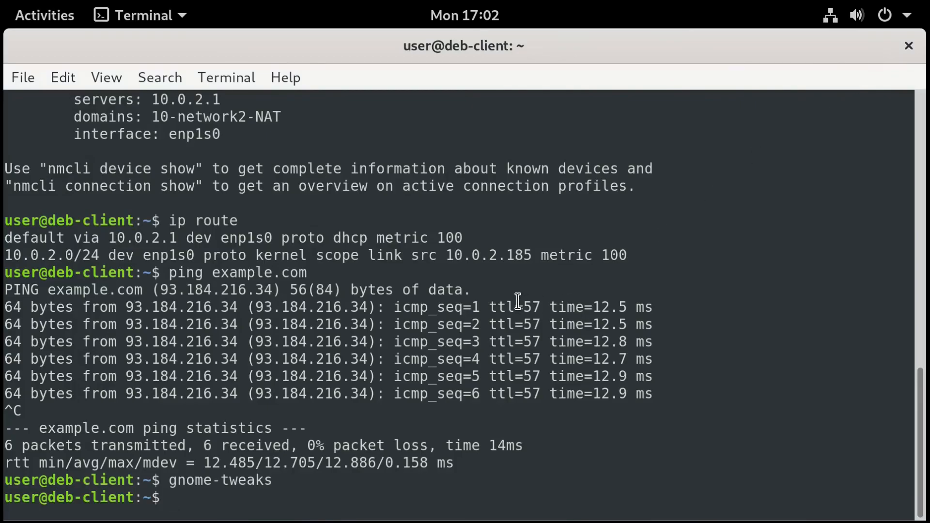